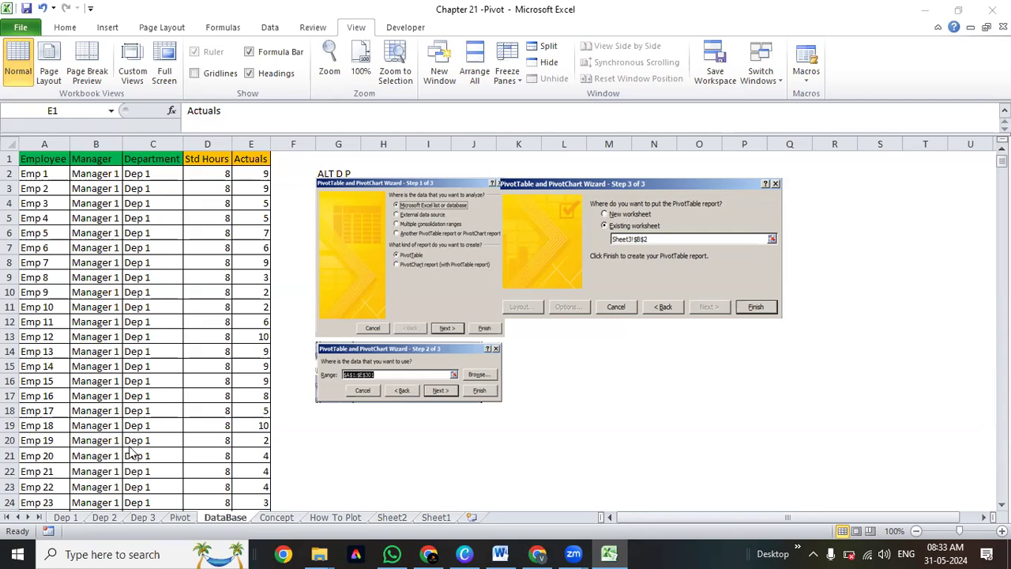
Examine the column headings and the last rows of the employee table on the DataBase sheet.
click(192, 313)
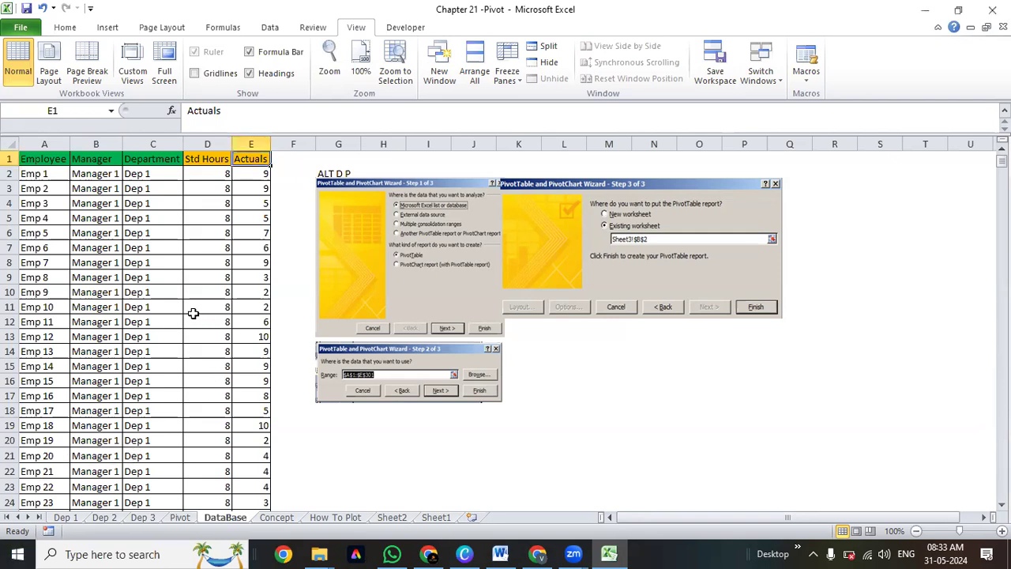
key(ctrl+Home)
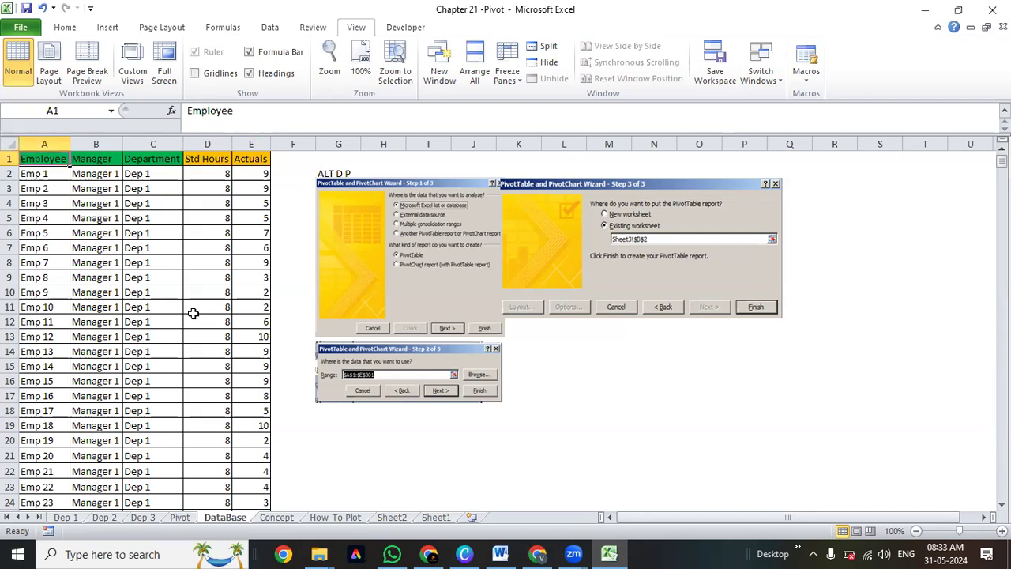
key(Right)
key(Right)
key(Right)
key(Right)
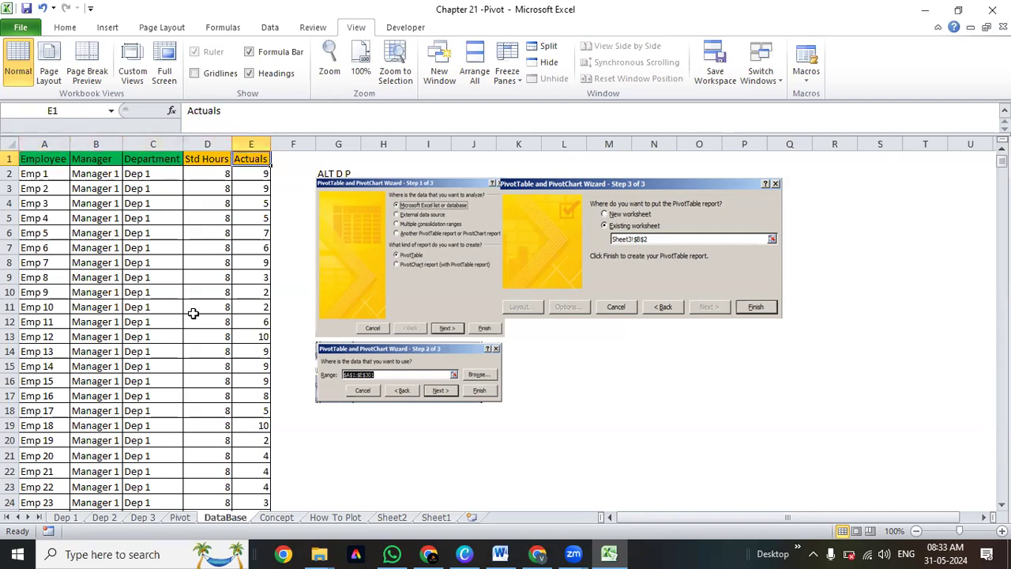
key(ctrl+Home)
key(ctrl+shift+End)
key(ctrl+Home)
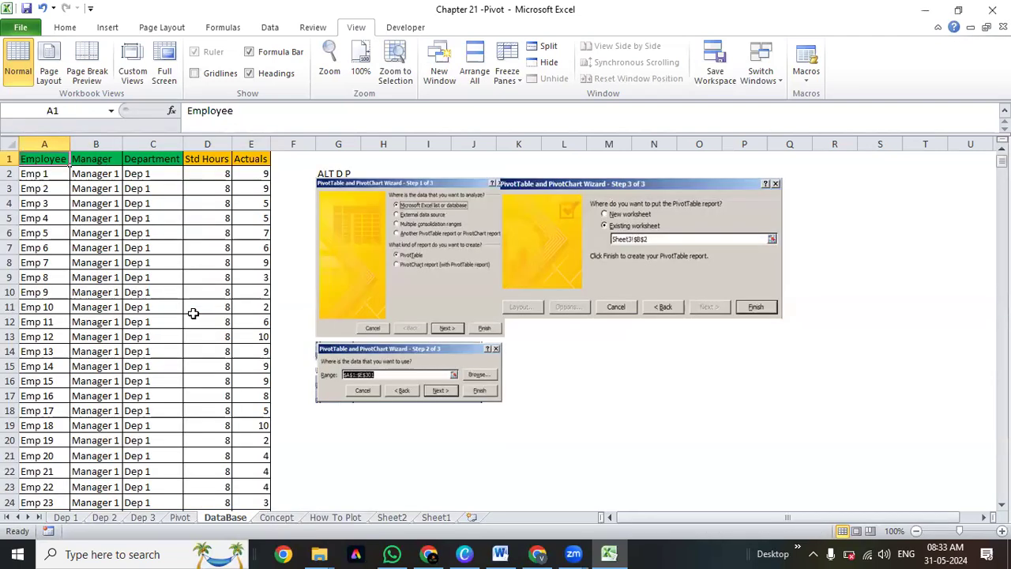
key(Down)
key(ctrl+Down)
key(Down)
key(Down)
key(Up)
key(Up)
key(ctrl+Home)
Select the whole employee table A1:E301 on the DataBase sheet, including its headings.
key(ctrl+shift+Right)
key(ctrl+shift+Down)
key(ctrl+Home)
key(ctrl+shift+Right)
key(ctrl+shift+Down)
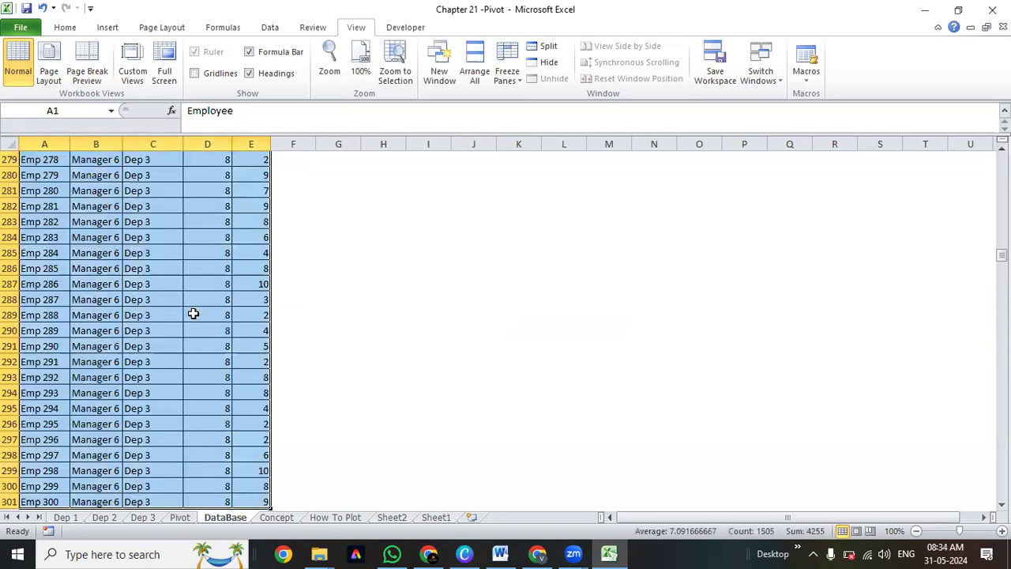
key(alt)
key(d)
key(p)
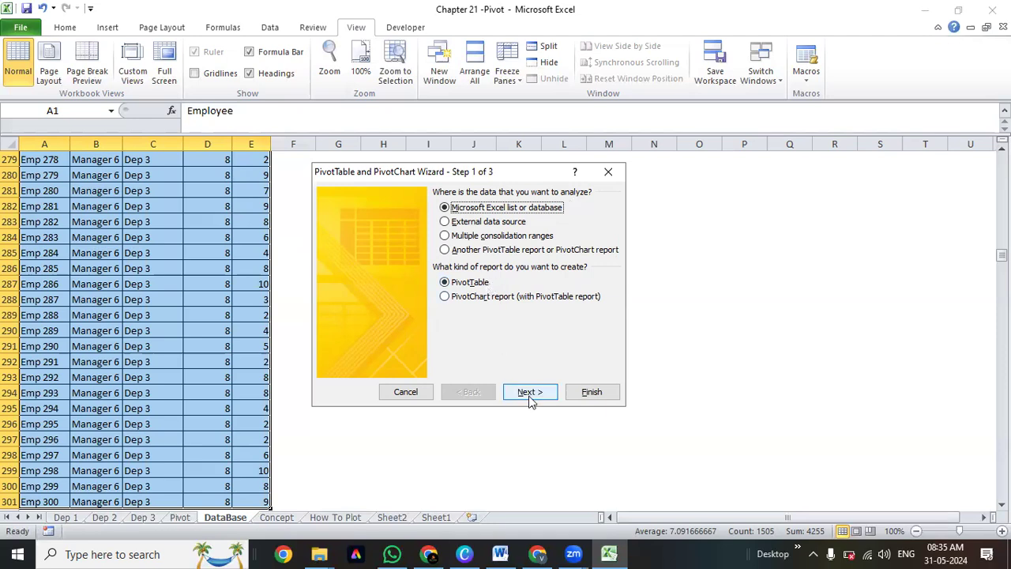
click(528, 392)
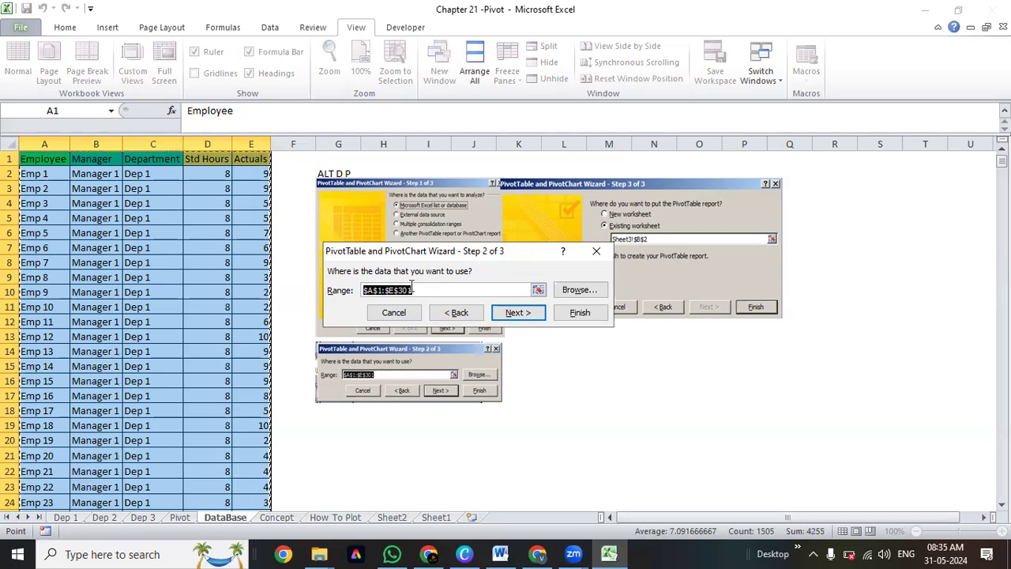
click(528, 314)
click(474, 328)
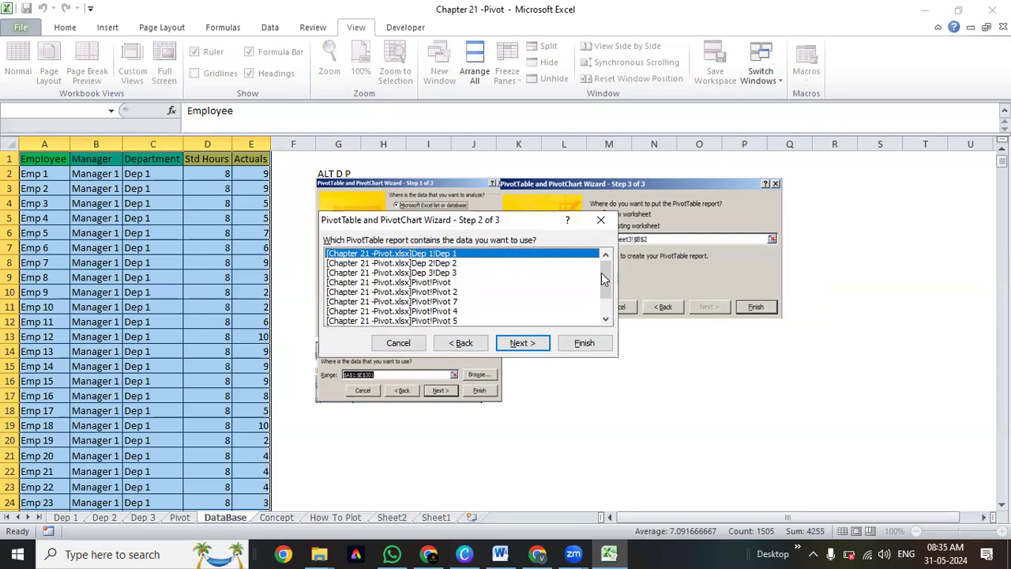
scroll(604, 309, down, 2)
scroll(600, 288, up, 2)
click(601, 221)
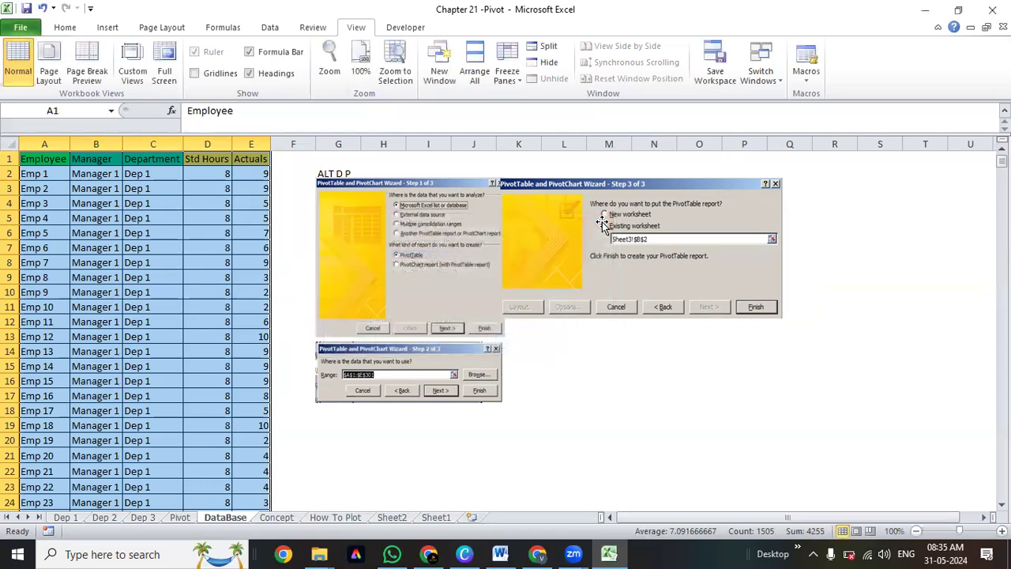
Copy the selected employee table into Sheet1 of a new blank workbook, starting at cell A1.
key(ctrl+c)
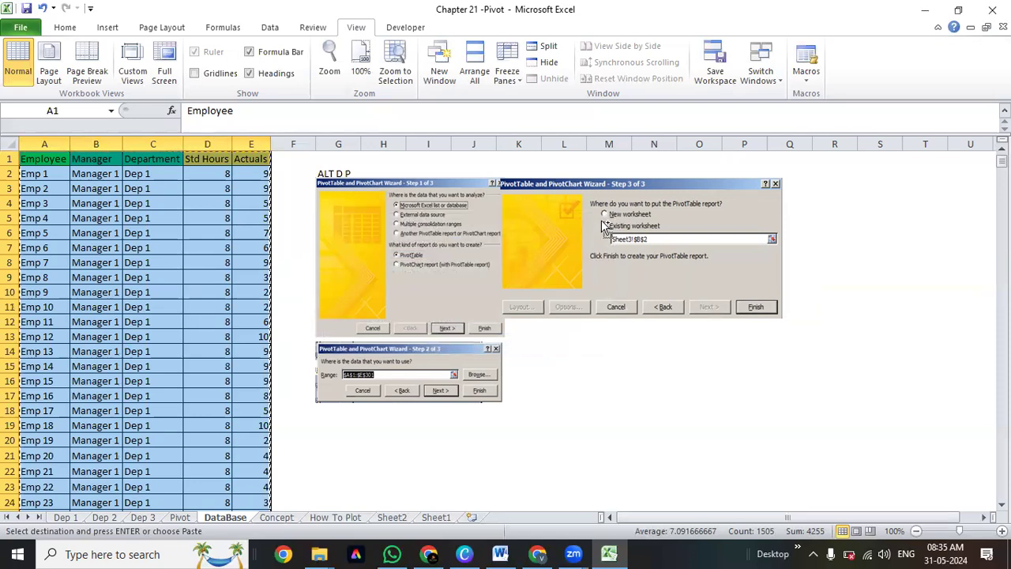
key(ctrl+n)
key(ctrl+v)
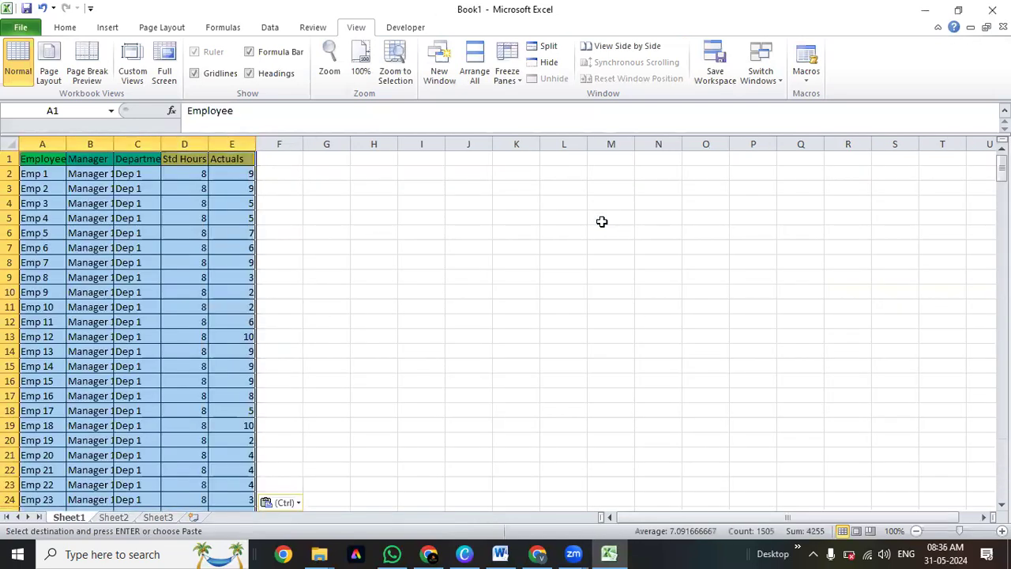
key(Escape)
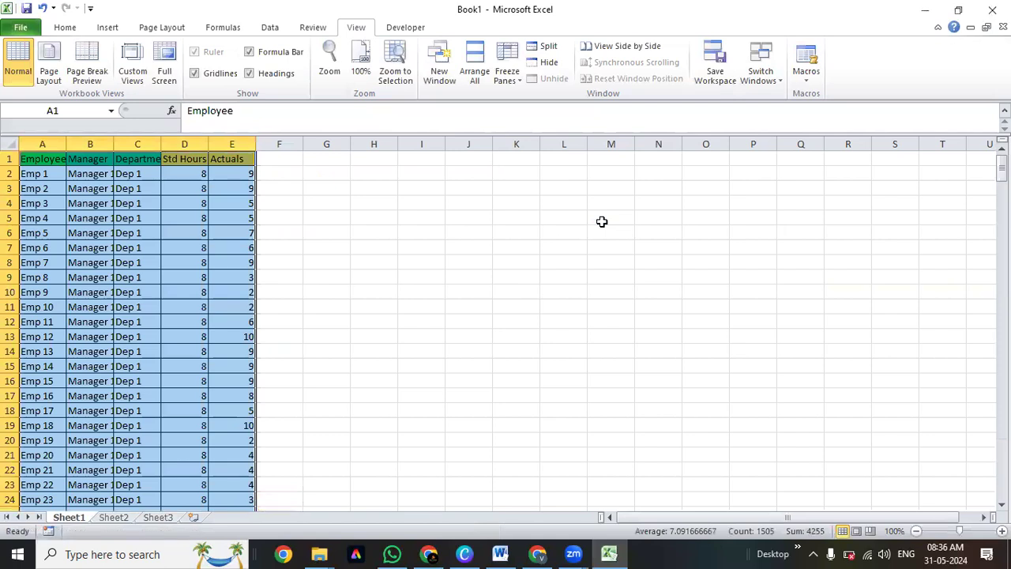
Create a PivotTable from the Excel list range A1:E301 on a new worksheet using the PivotTable and PivotChart Wizard.
key(alt+d)
key(p)
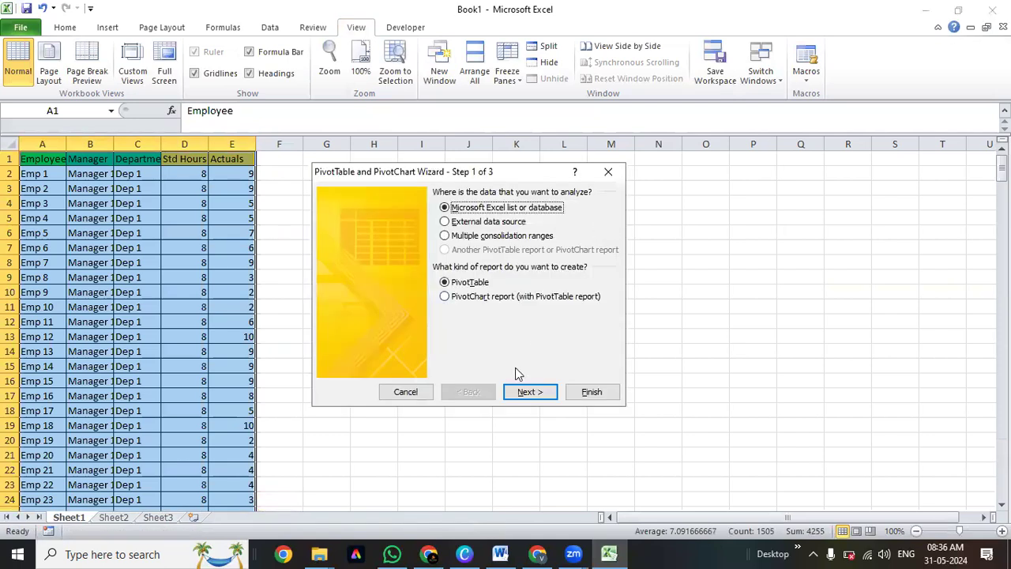
click(523, 392)
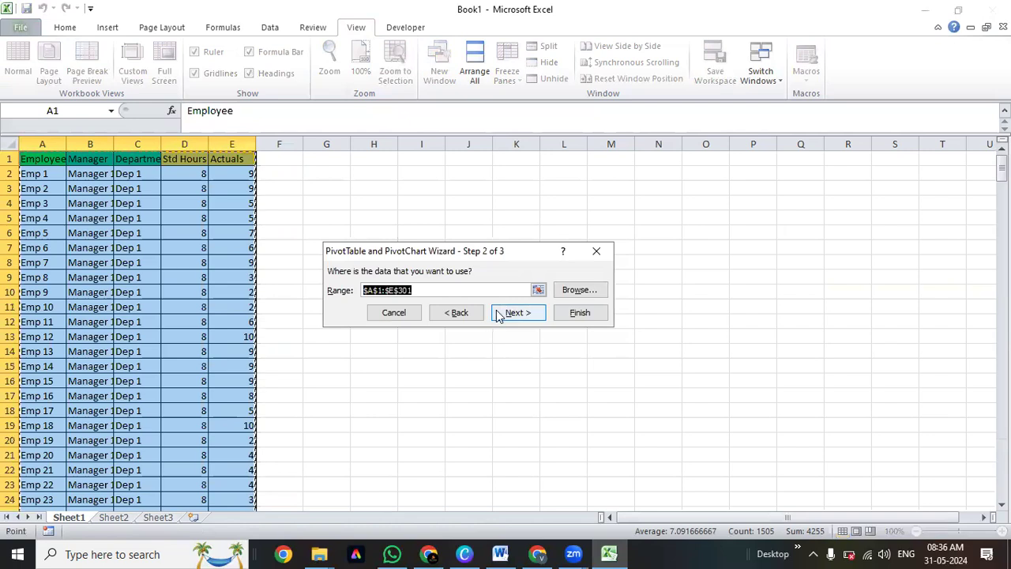
click(513, 312)
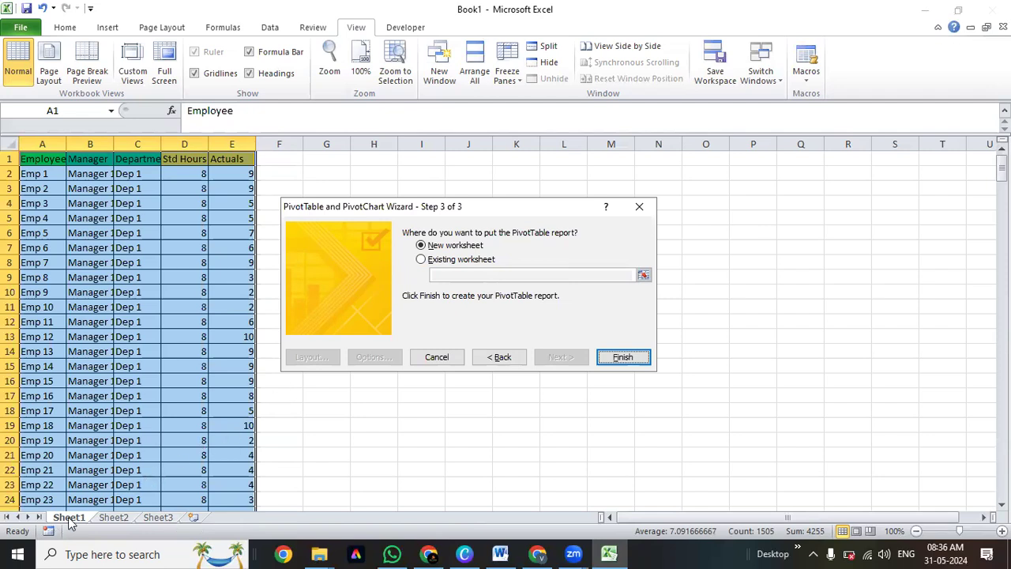
click(623, 358)
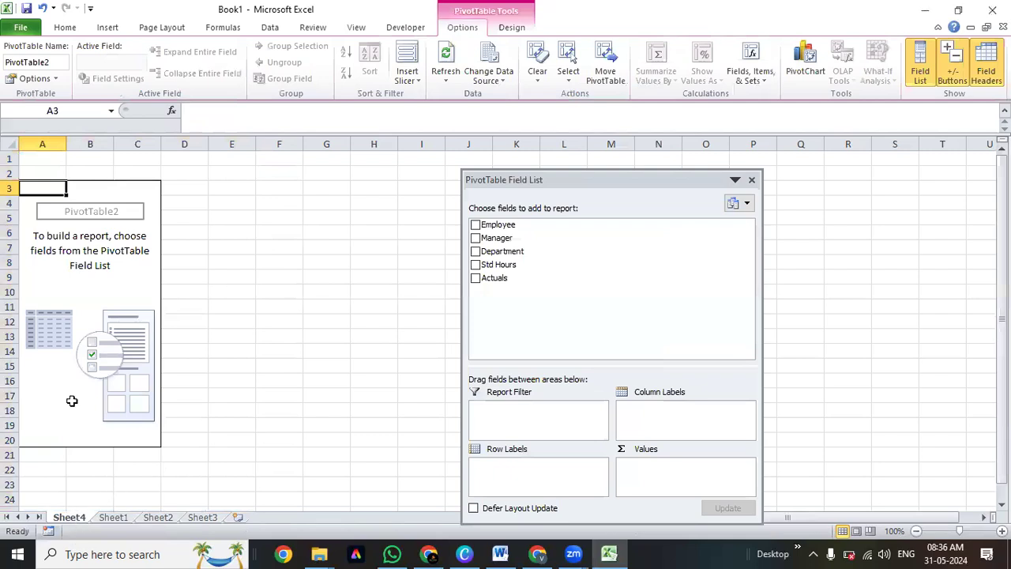
Place the PivotTable Field List beside the empty report and compare its fields with the column headings on Sheet1.
click(90, 290)
click(41, 184)
drag(518, 182, 233, 166)
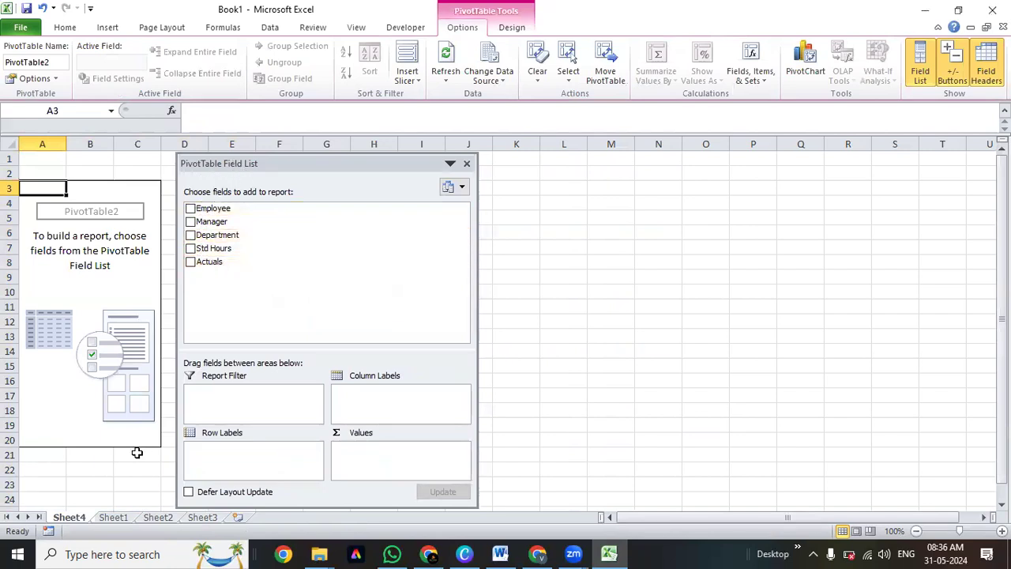
click(113, 518)
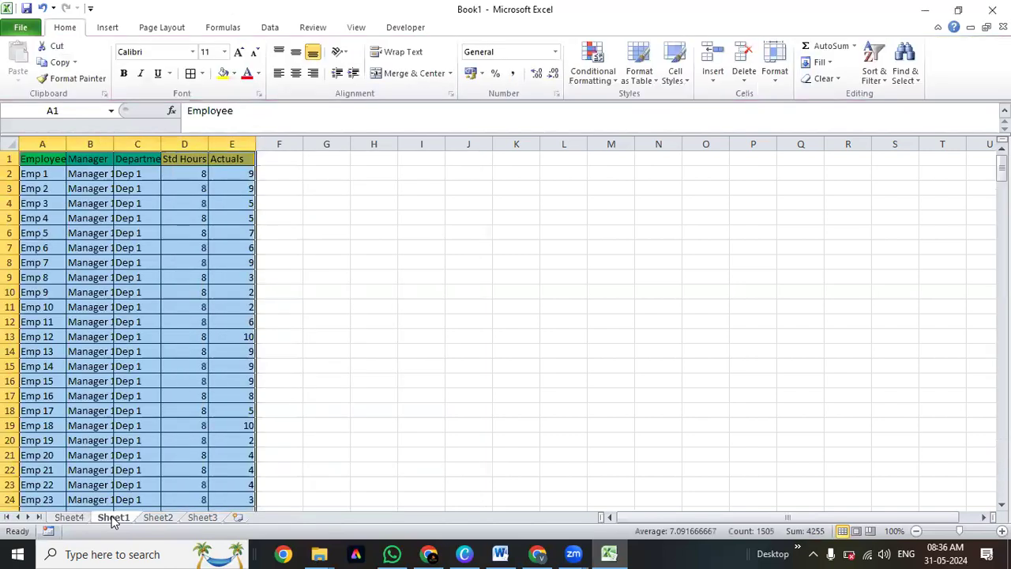
drag(34, 161, 235, 161)
drag(235, 158, 235, 158)
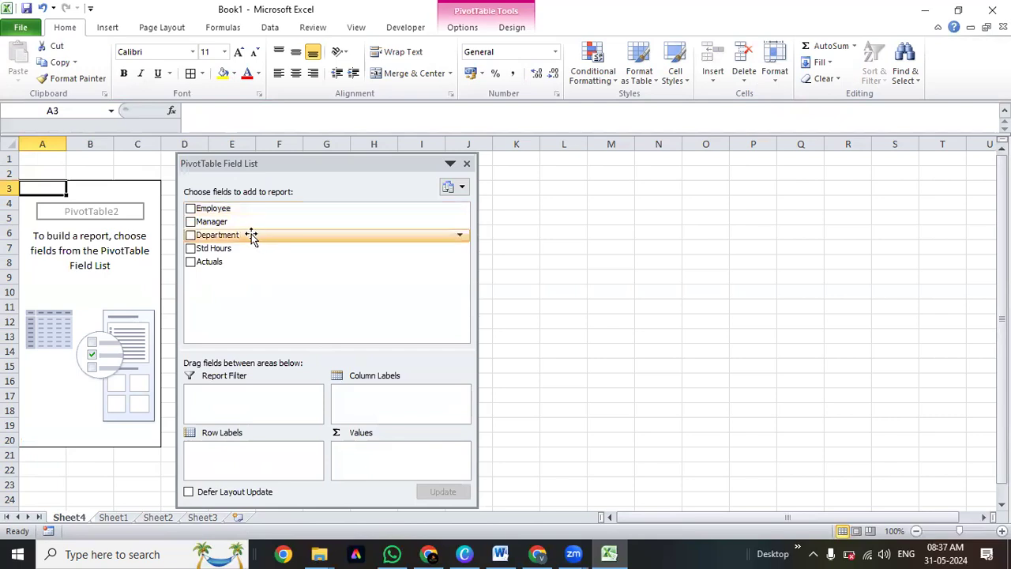
Build the pivot table with Department as row labels, Actuals as summed values and Manager as column labels.
drag(249, 234, 267, 452)
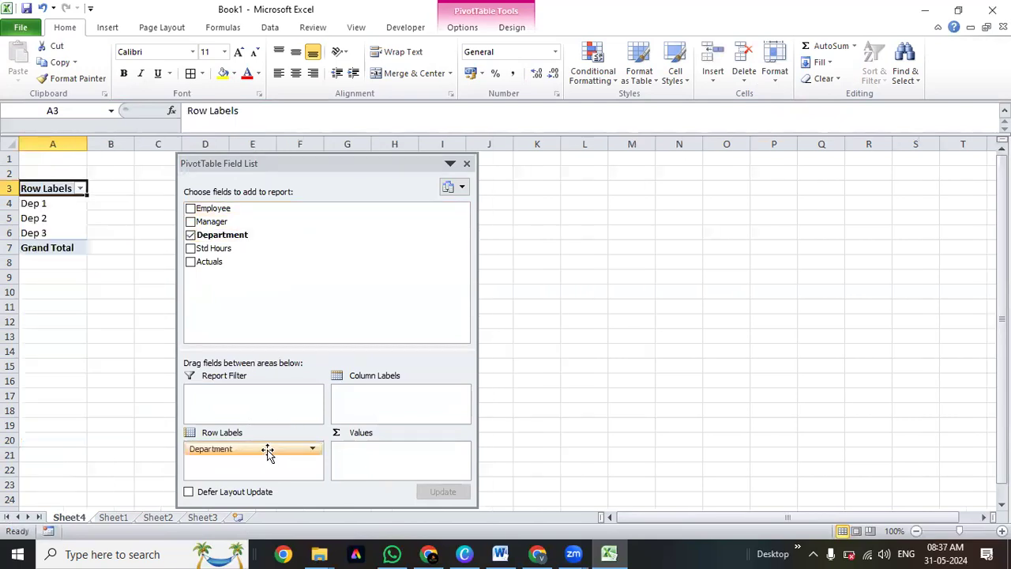
drag(217, 265, 376, 472)
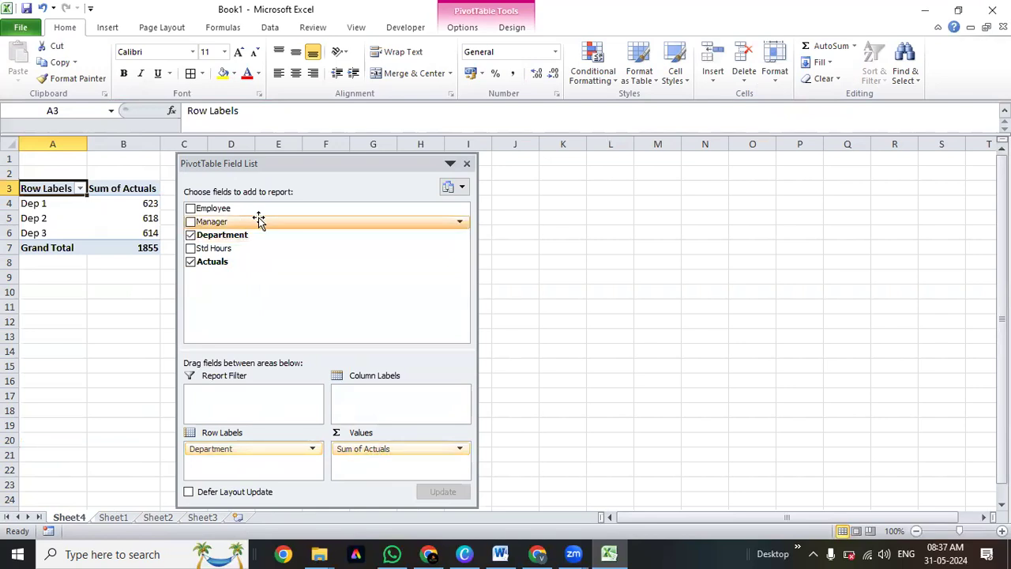
drag(259, 221, 362, 395)
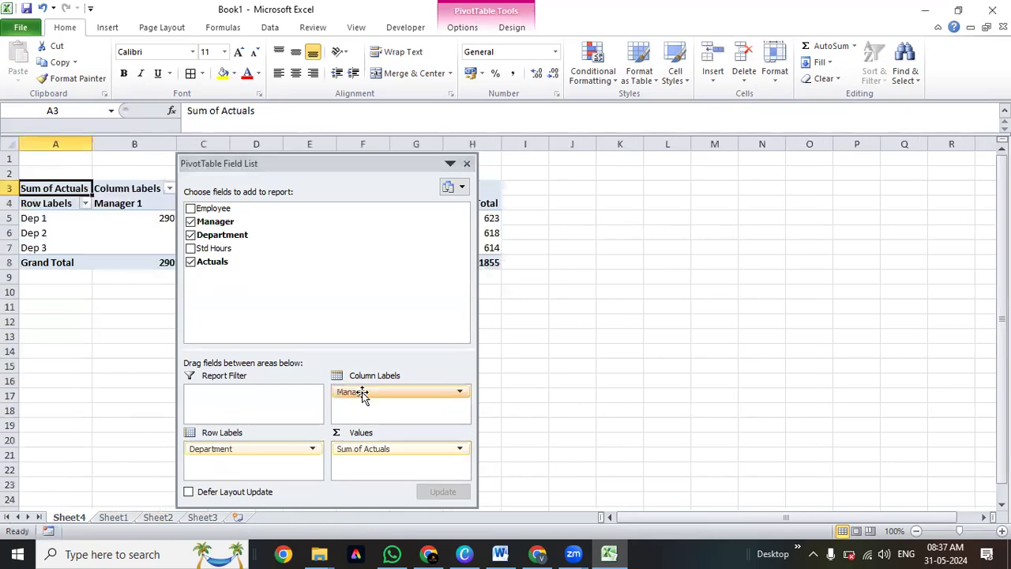
Move the field list clear of the report and swap the fields so Manager forms the rows and Department the columns.
drag(366, 165, 725, 161)
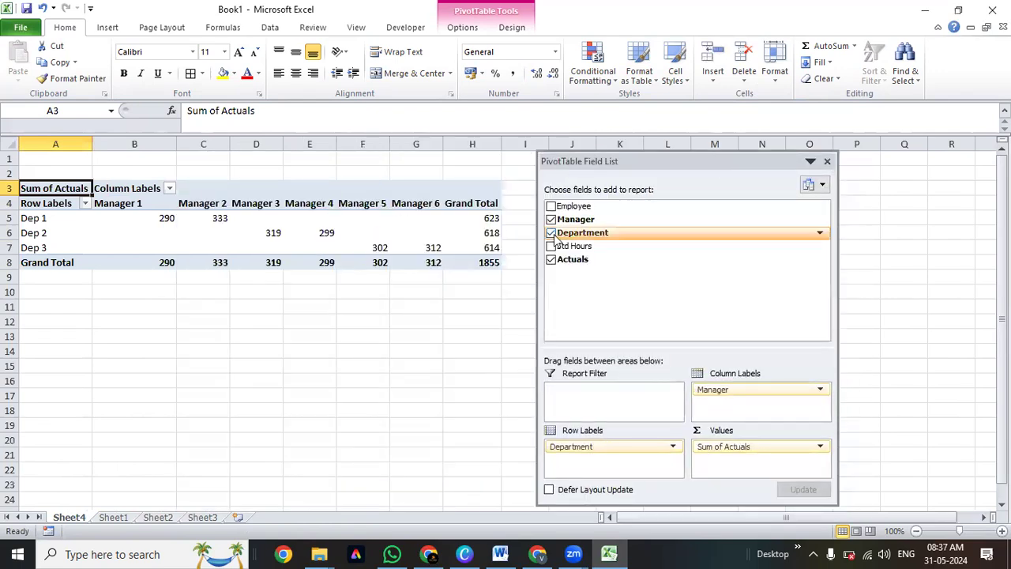
mouse_move(748, 389)
mouse_down()
mouse_move(609, 469)
mouse_move(591, 447)
mouse_move(727, 417)
mouse_move(741, 404)
mouse_up()
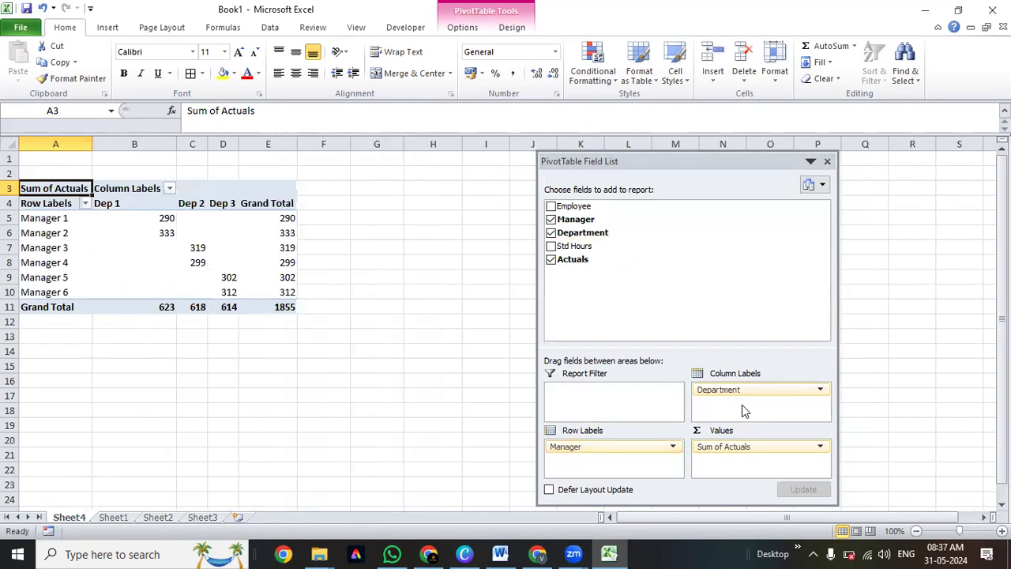
Center the contents of pivot table range A4:E11 and apply borders to all its cells.
click(281, 306)
drag(272, 306, 45, 207)
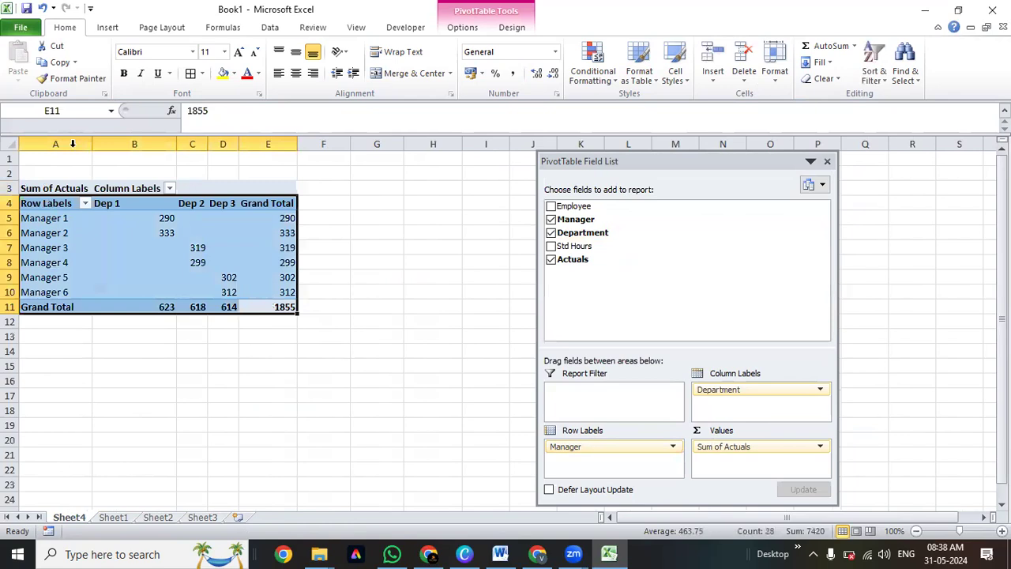
click(295, 72)
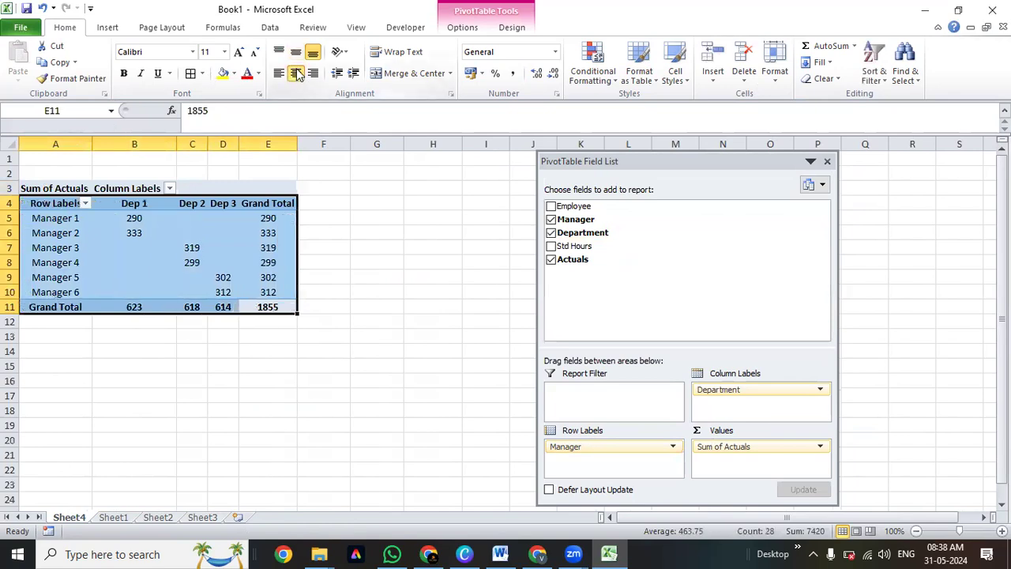
click(192, 74)
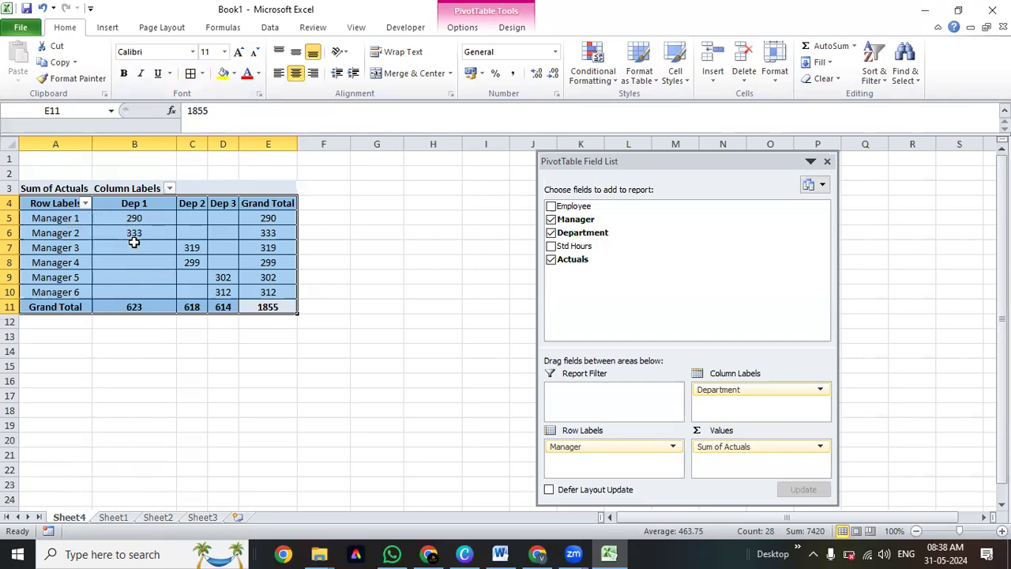
Review the pivot table's actuals for Managers 1 and 2 in Dep 1 and Managers 3 and 4 in Dep 2.
click(55, 246)
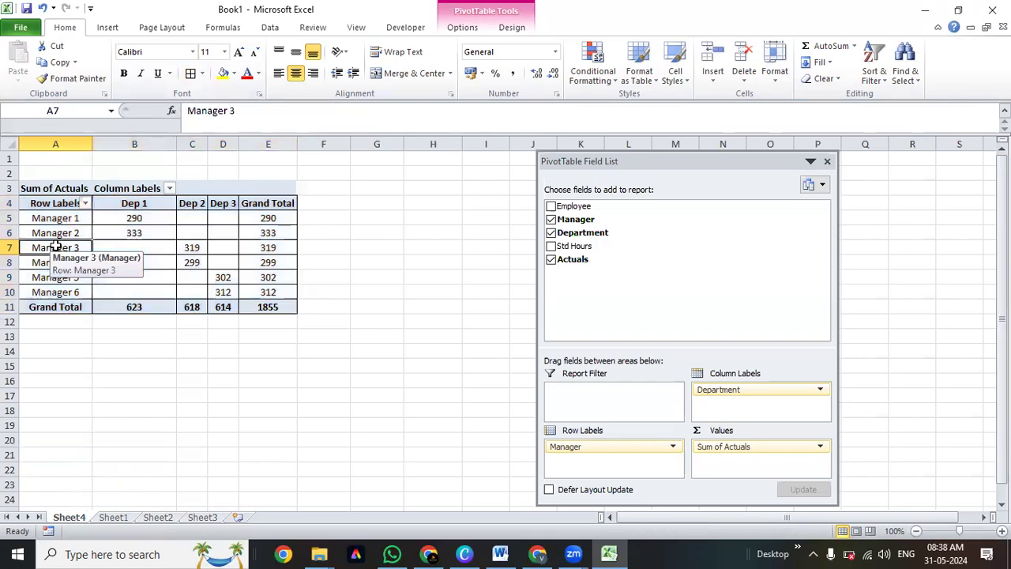
click(77, 220)
drag(77, 221, 97, 237)
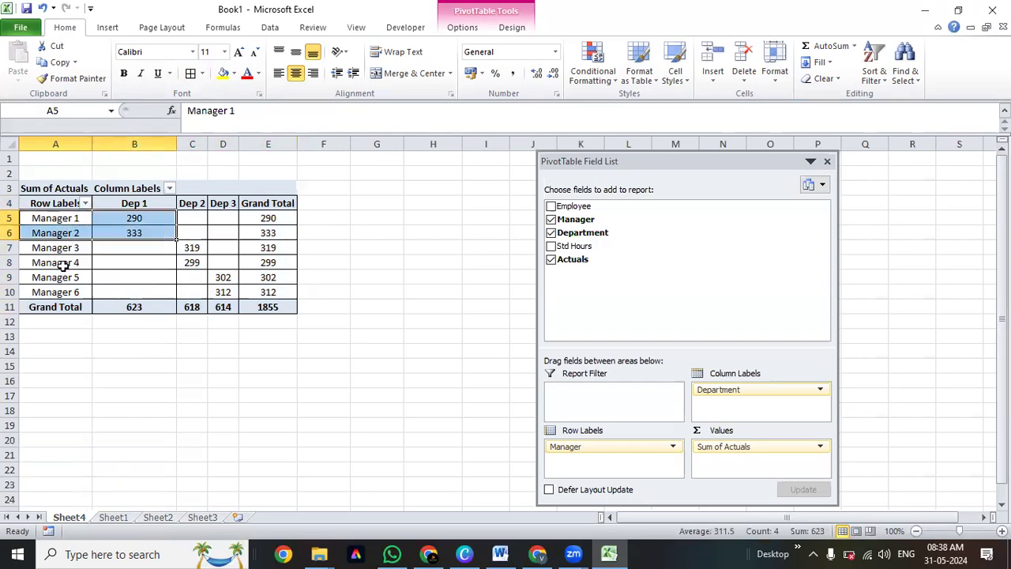
click(191, 247)
drag(191, 246, 196, 262)
click(263, 247)
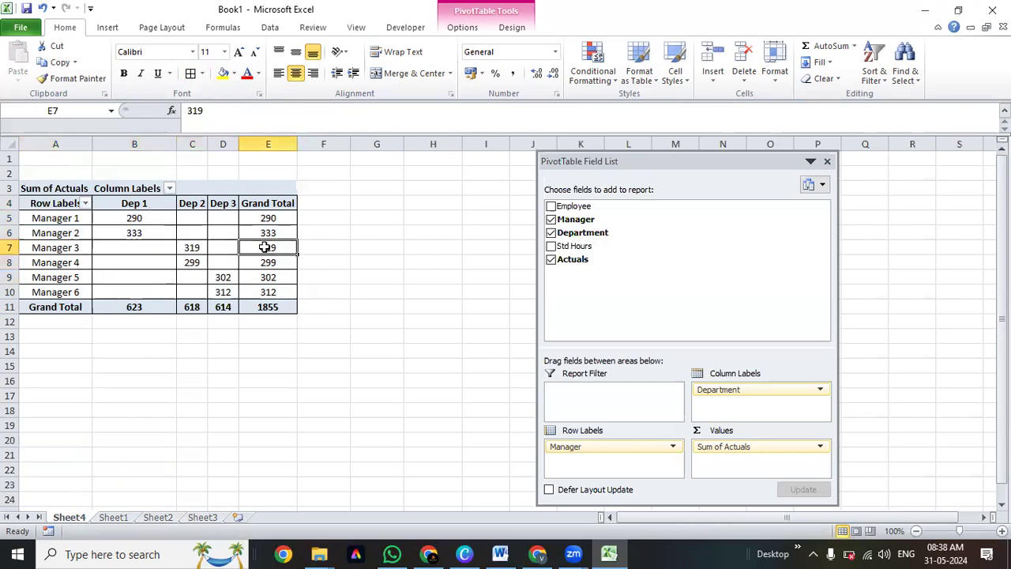
AutoFit the column widths of the whole source table on Sheet1.
click(114, 518)
click(131, 398)
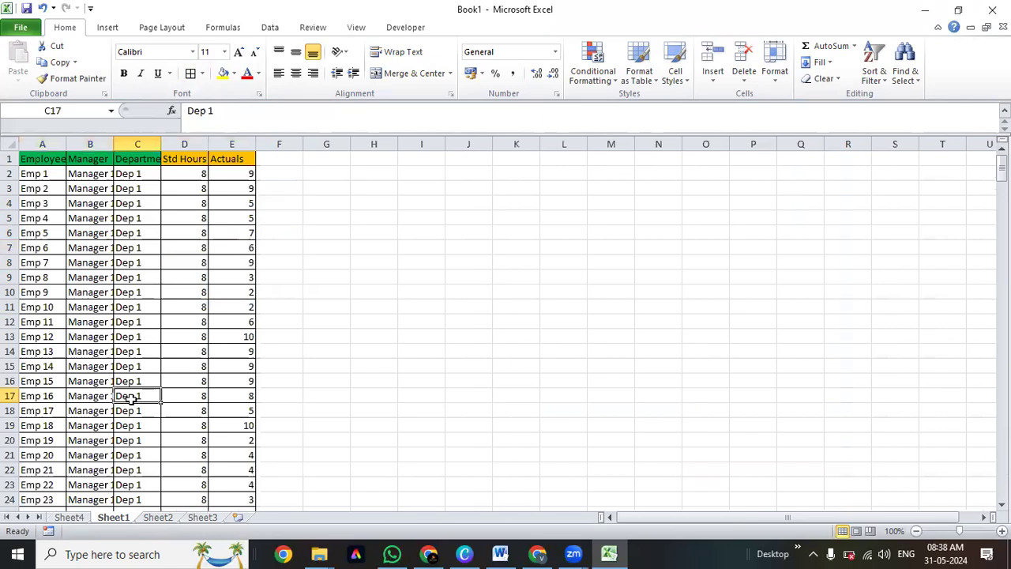
key(ctrl+a)
key(alt+h)
key(o)
key(i)
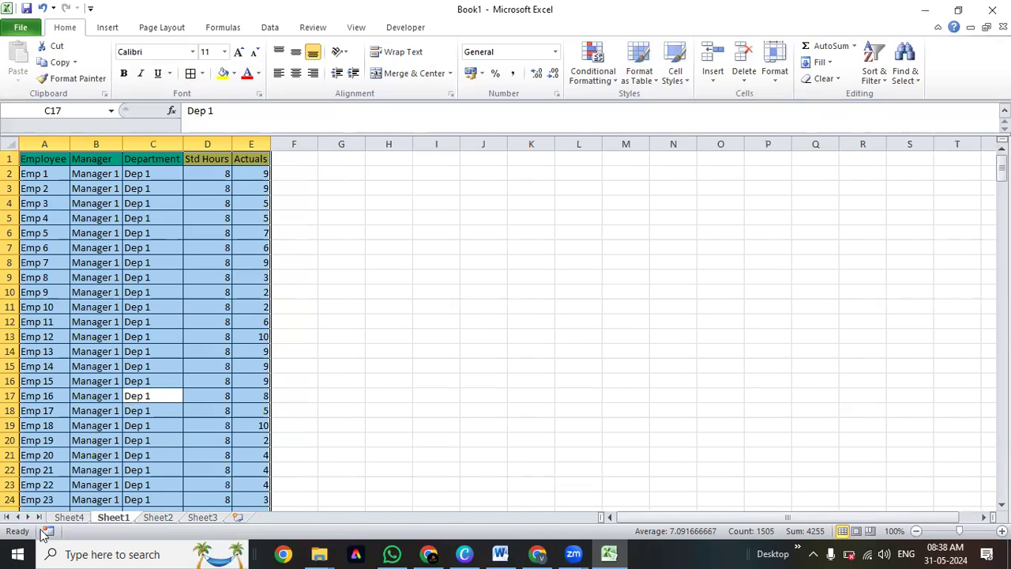
Rename the pivot table's row labels header in A4 on Sheet4 to Managers.
click(79, 518)
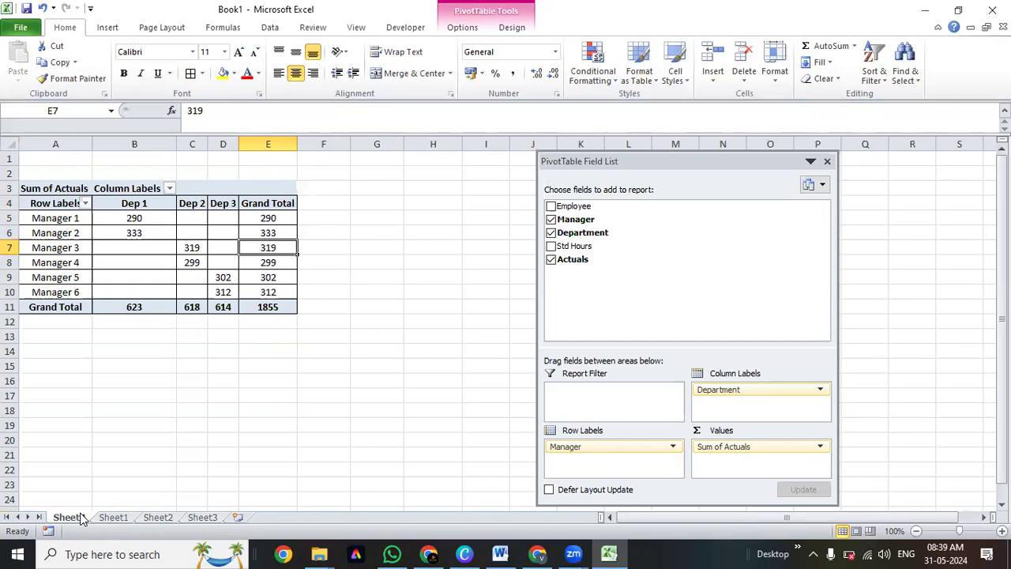
key(ctrl+Up)
key(ctrl+Left)
key(ctrl+shift+Right)
key(ctrl+shift+Down)
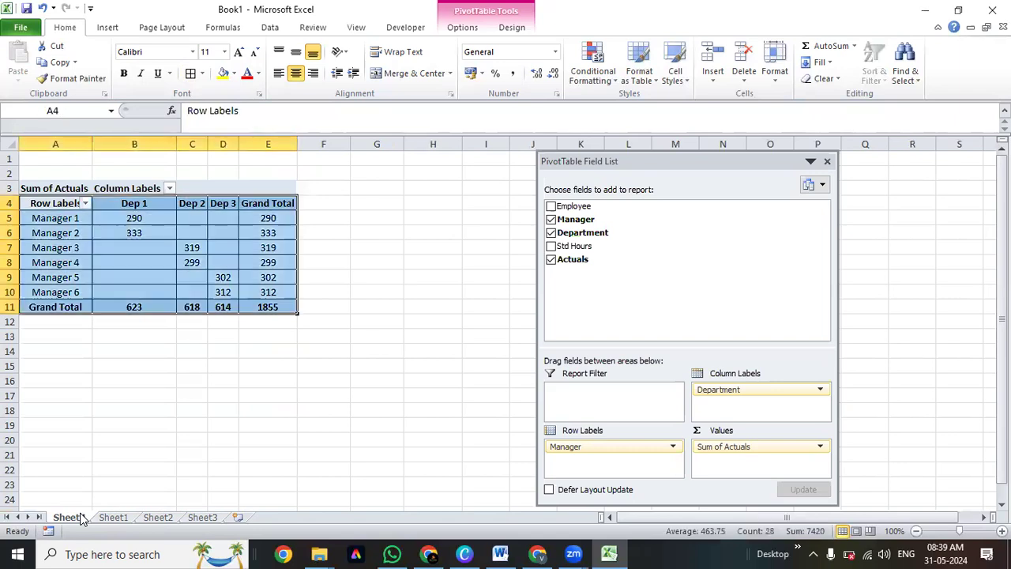
key(Left)
text(Mana)
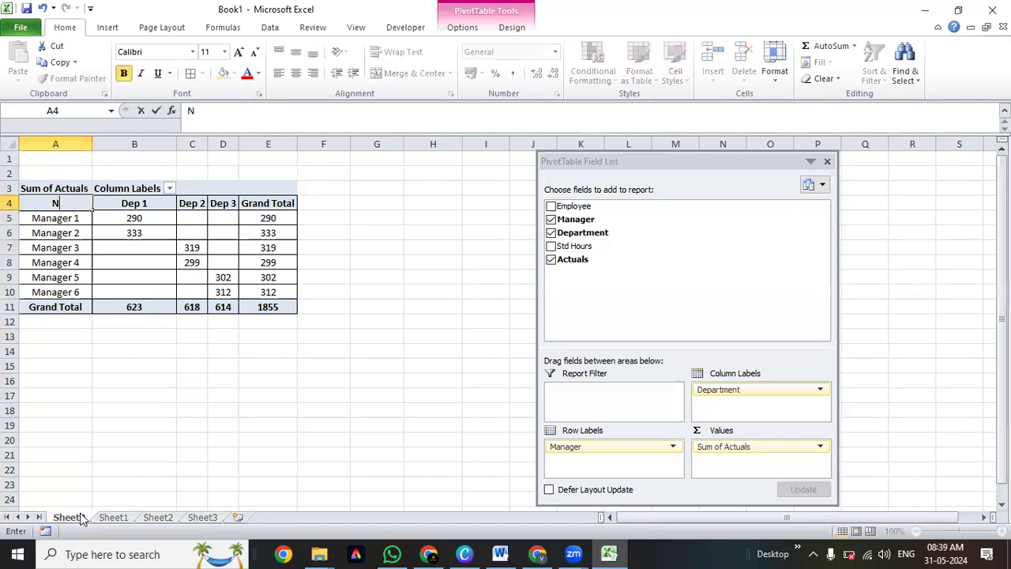
text(ger)
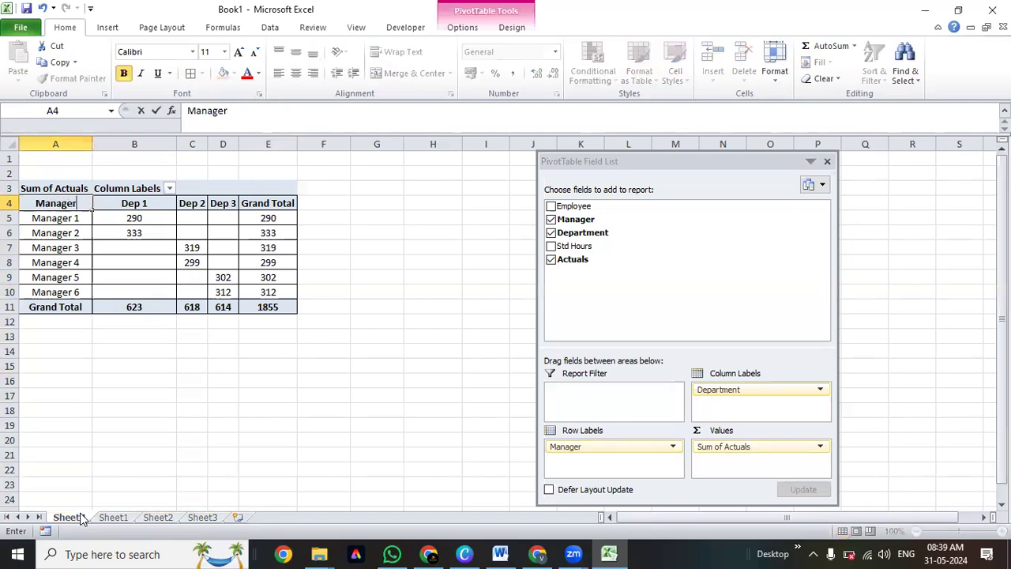
text(s)
key(Return)
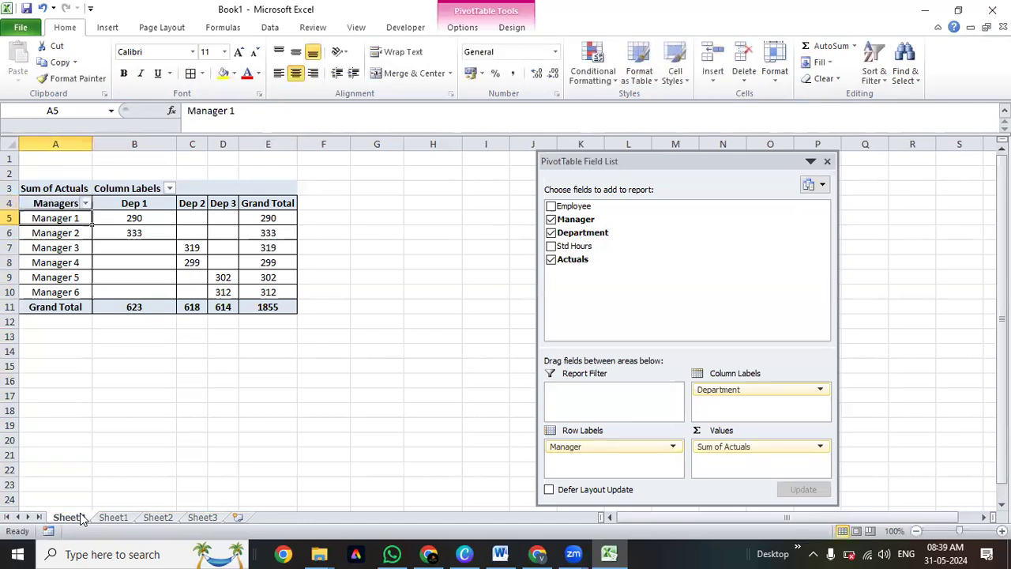
Hide the gridlines on the pivot table sheet.
key(ctrl+shift+Right)
key(ctrl+shift+Down)
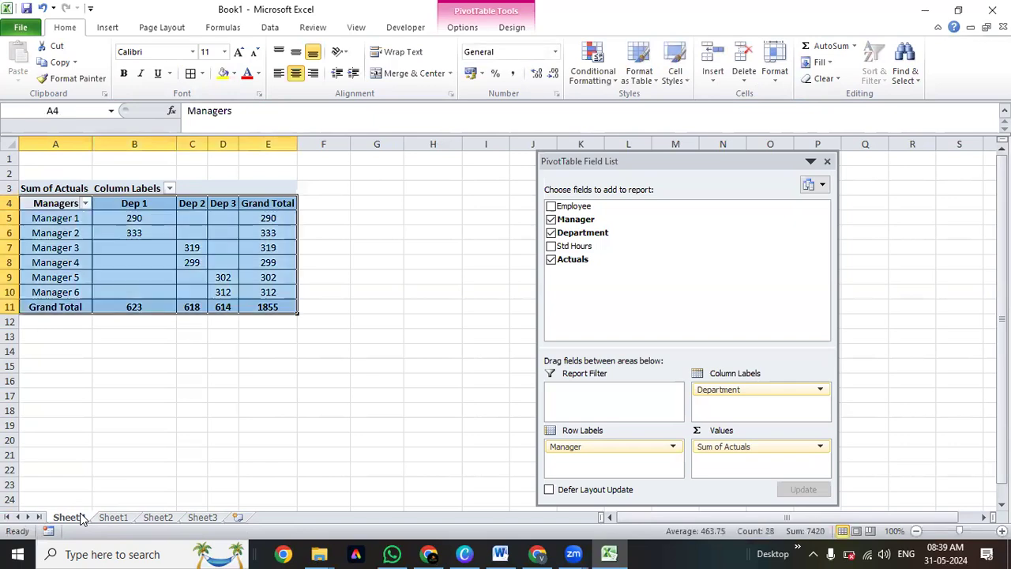
key(alt+w)
key(v)
key(g)
Inspect the pivot table's bordered range A4:E11 across the manager rows, department columns and grand totals.
key(Right)
key(Right)
key(Left)
key(Left)
key(ctrl+shift+Right)
key(ctrl+shift+Down)
key(Right)
key(Right)
key(Down)
key(Right)
key(Down)
key(Down)
key(Down)
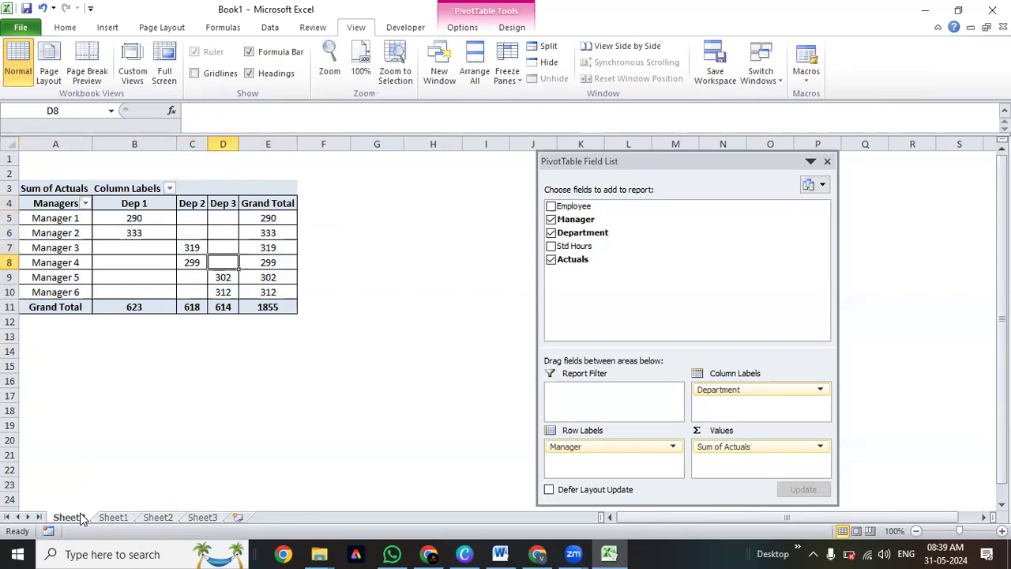
key(Right)
key(Right)
key(Left)
key(Down)
key(Down)
key(Down)
click(146, 425)
drag(58, 196, 272, 307)
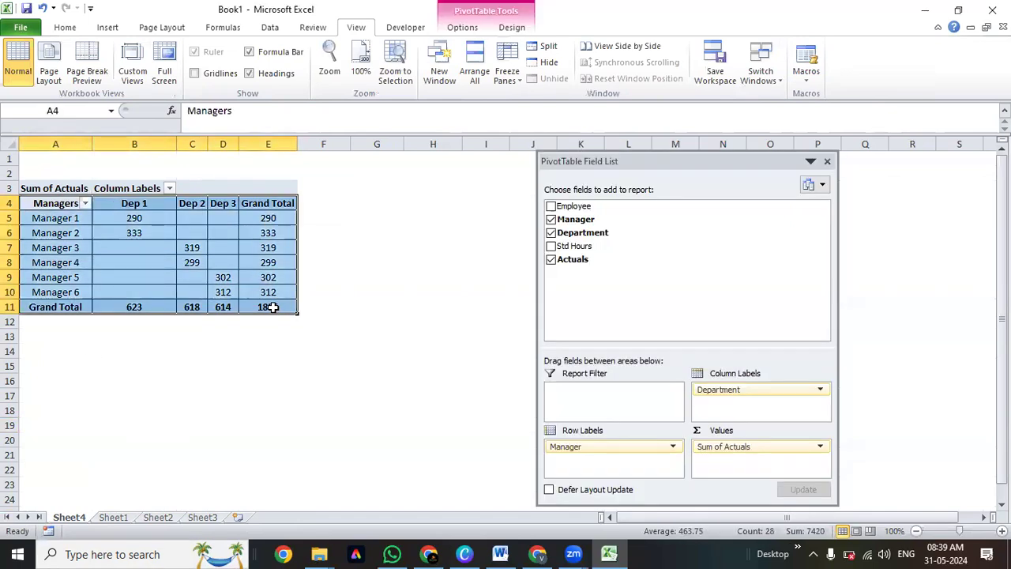
click(232, 360)
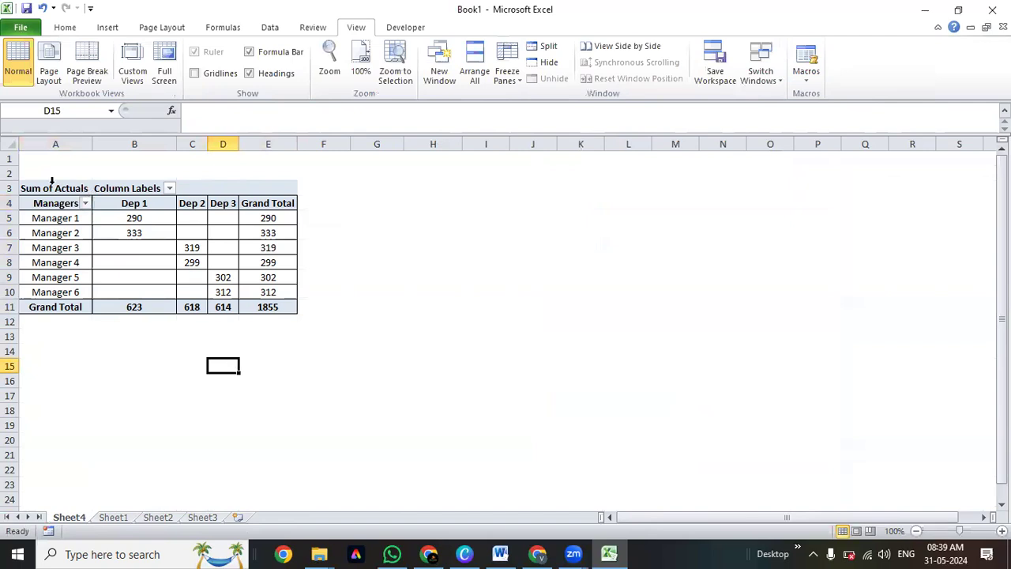
Copy the whole pivot table A3:E11 and paste the duplicate below it at A15.
drag(49, 189, 282, 306)
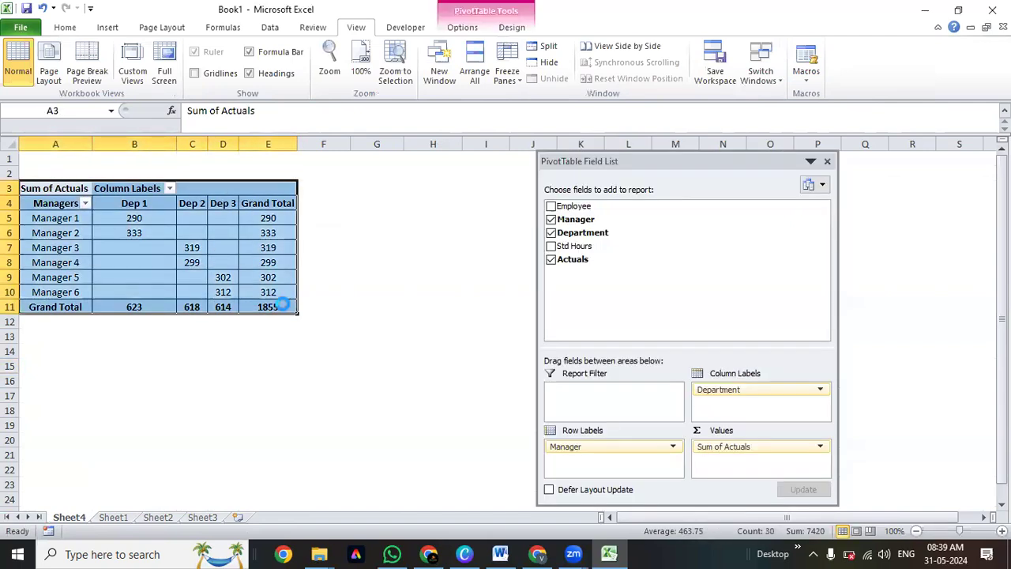
key(ctrl+c)
key(ctrl+Down)
key(Down)
key(Down)
key(Down)
key(Down)
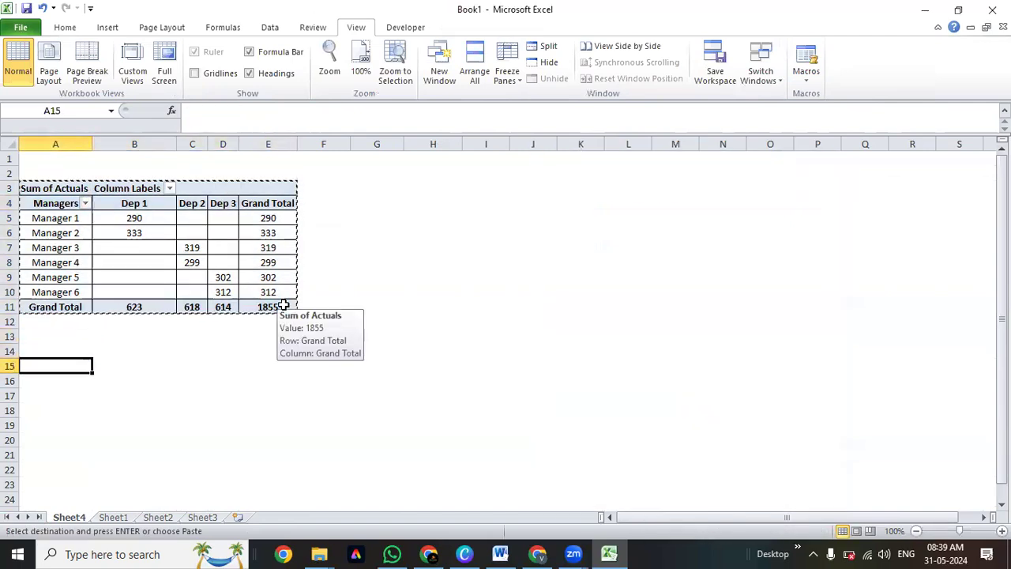
key(ctrl+v)
key(Escape)
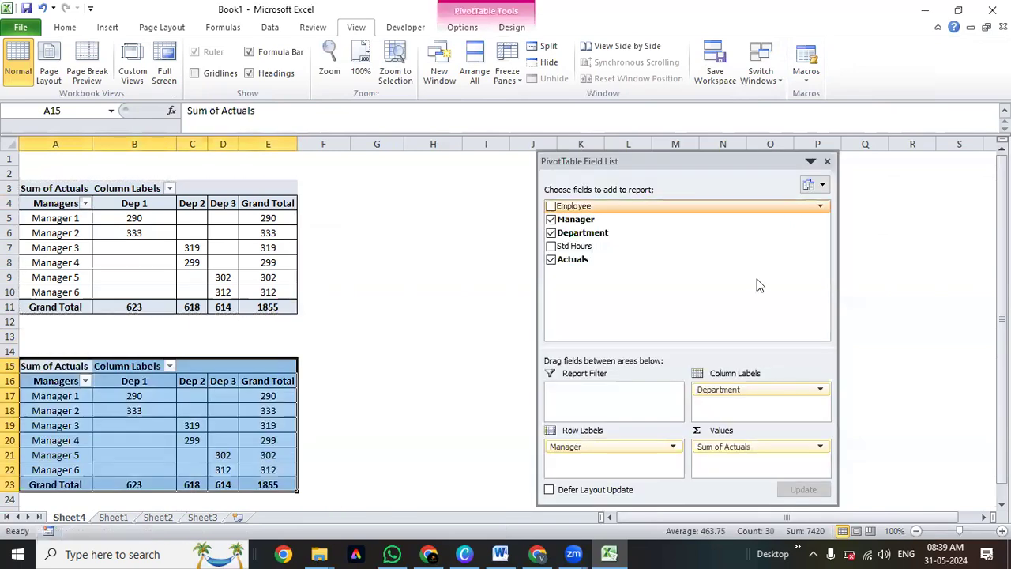
Move Department from the column labels to the report filter in the copied pivot table.
click(592, 448)
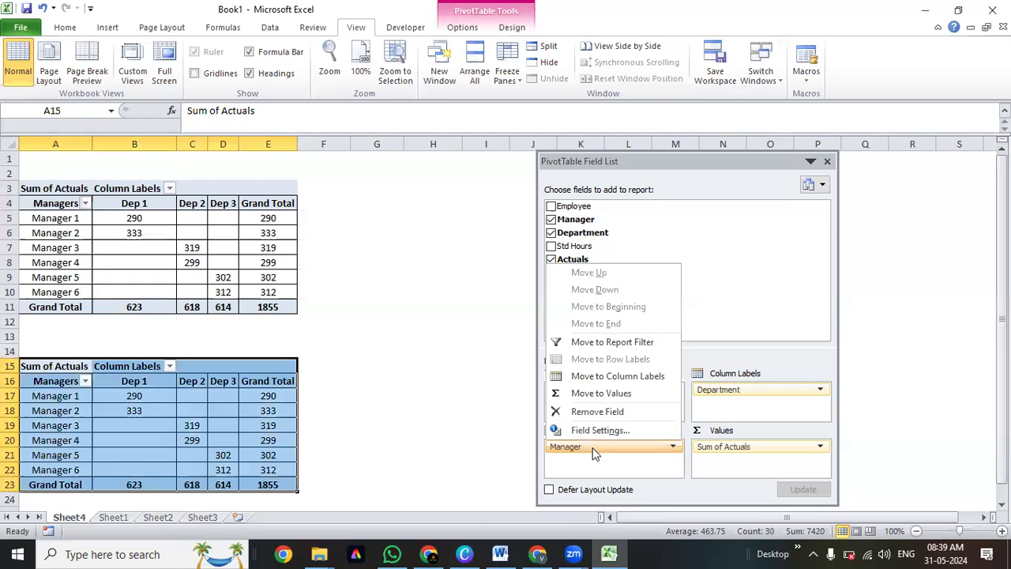
click(591, 448)
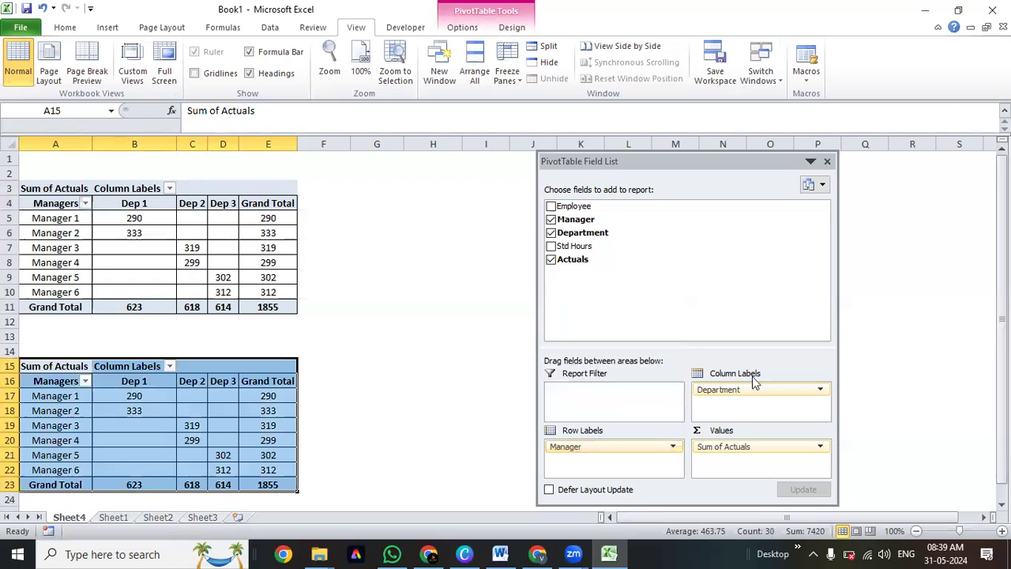
drag(756, 389, 630, 403)
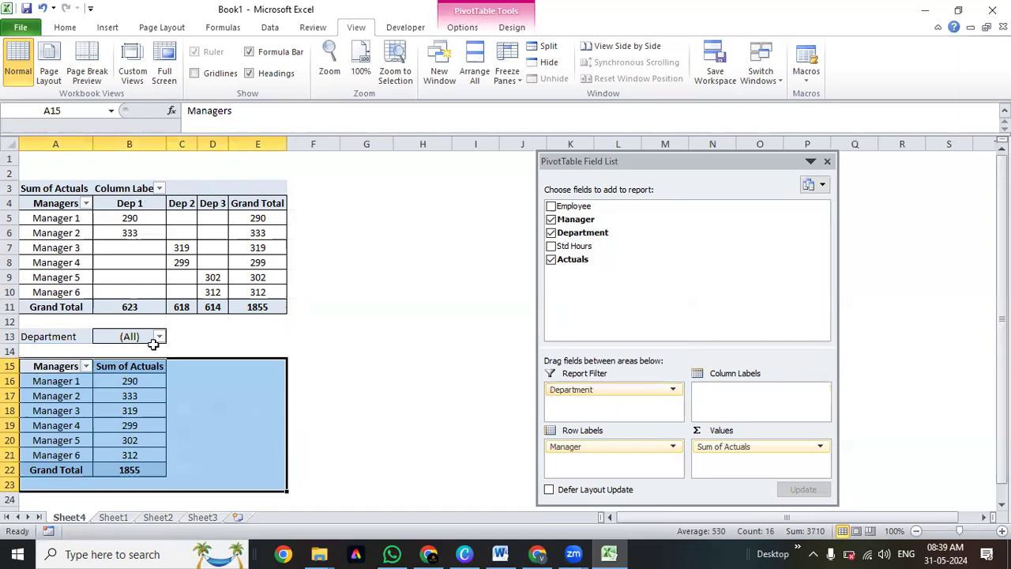
Allow multiple items in the copied pivot table's Department filter and show only Dep 1.
drag(63, 335, 124, 332)
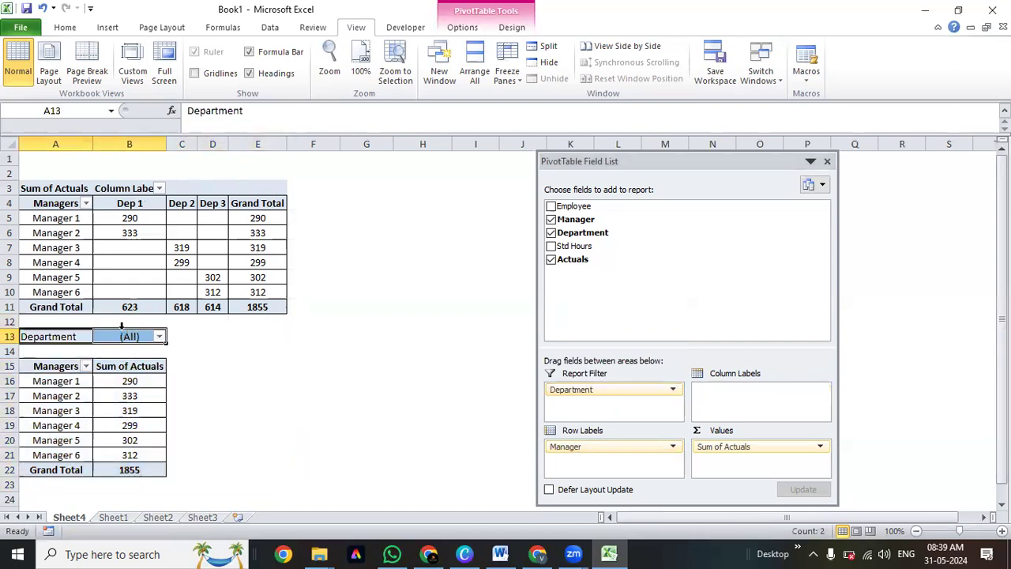
click(159, 337)
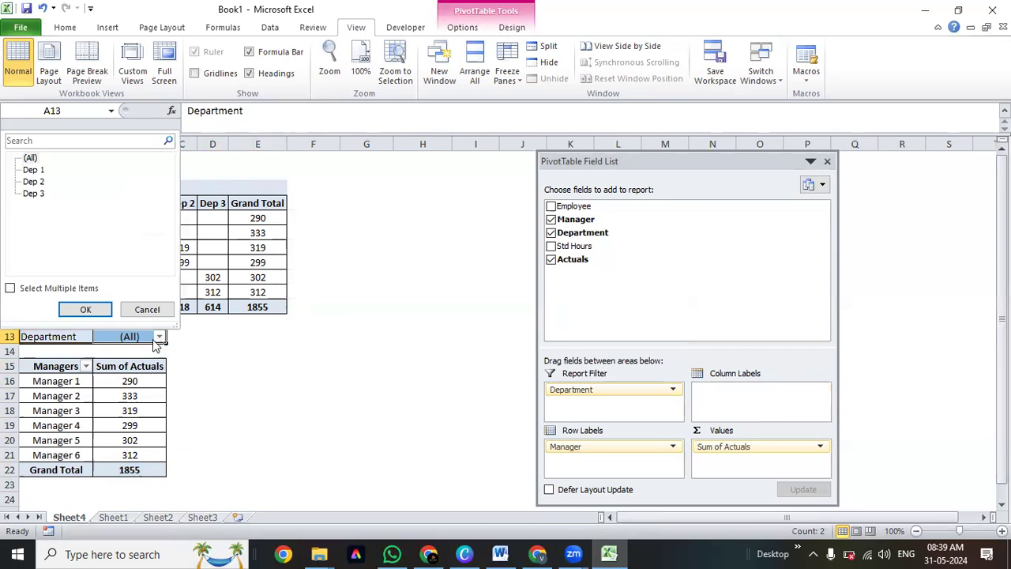
click(10, 289)
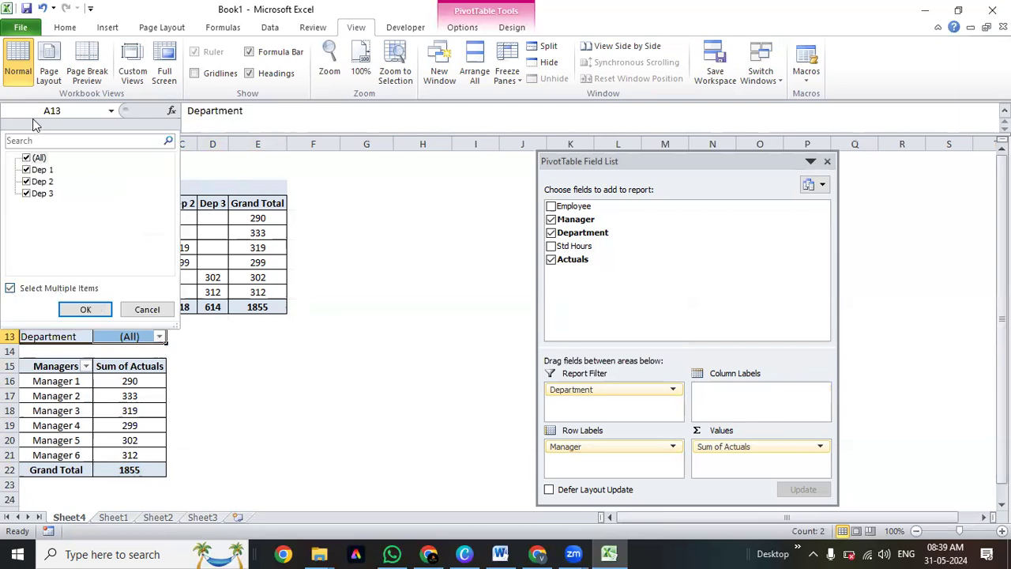
click(27, 159)
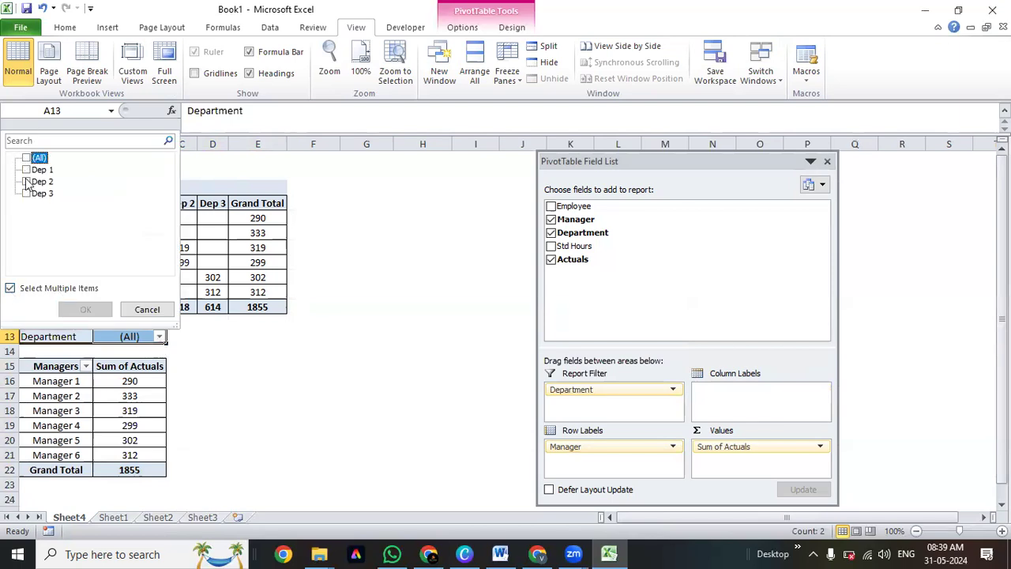
click(27, 170)
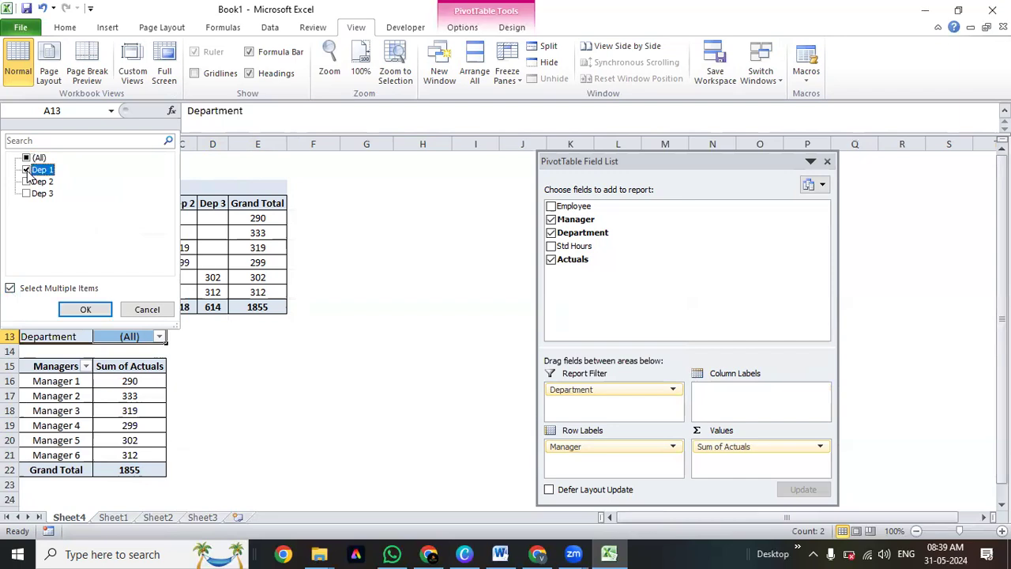
click(85, 308)
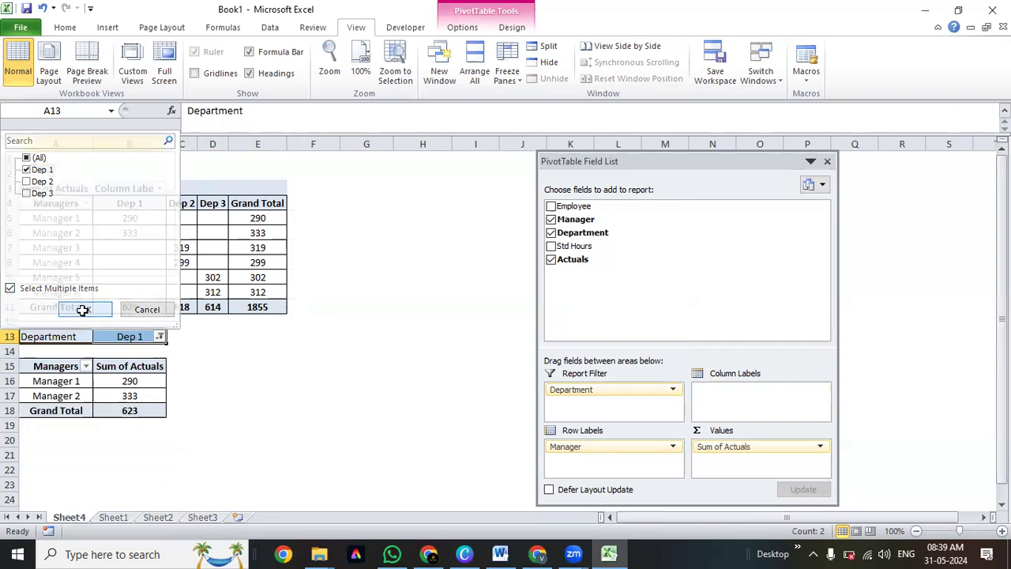
click(102, 391)
drag(135, 414, 65, 336)
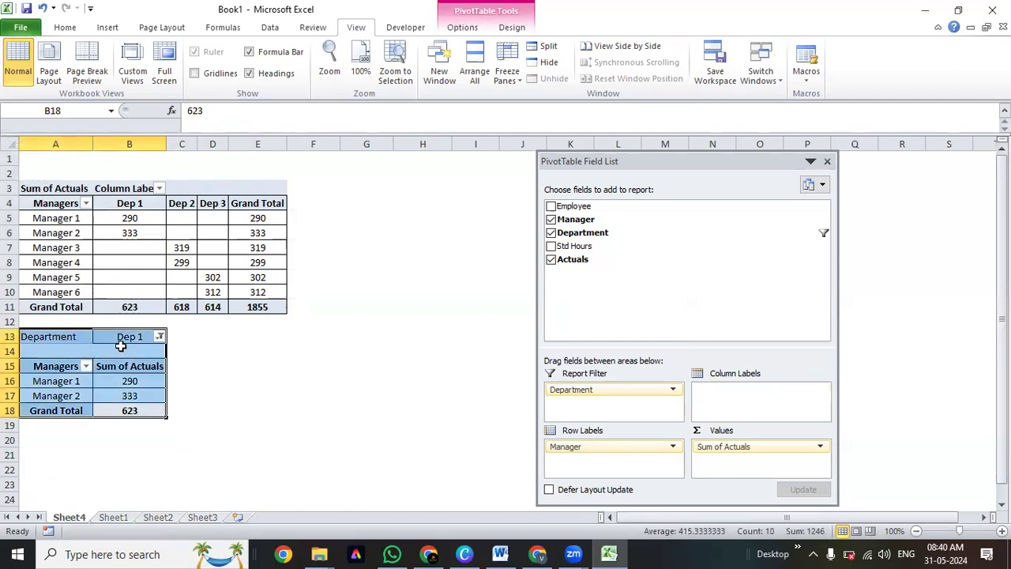
Reset the copied pivot table's Department filter to include all departments.
click(123, 338)
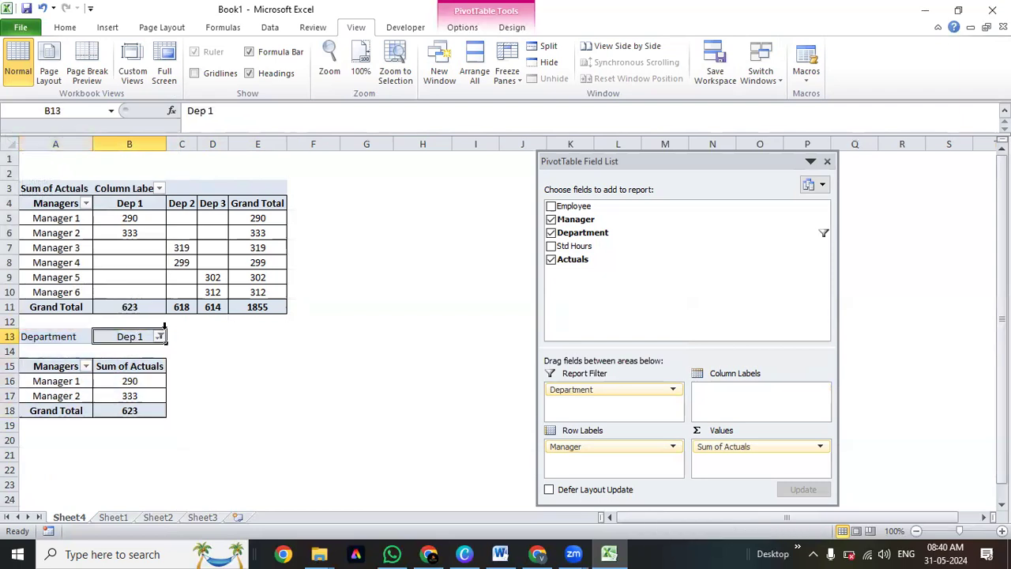
click(159, 336)
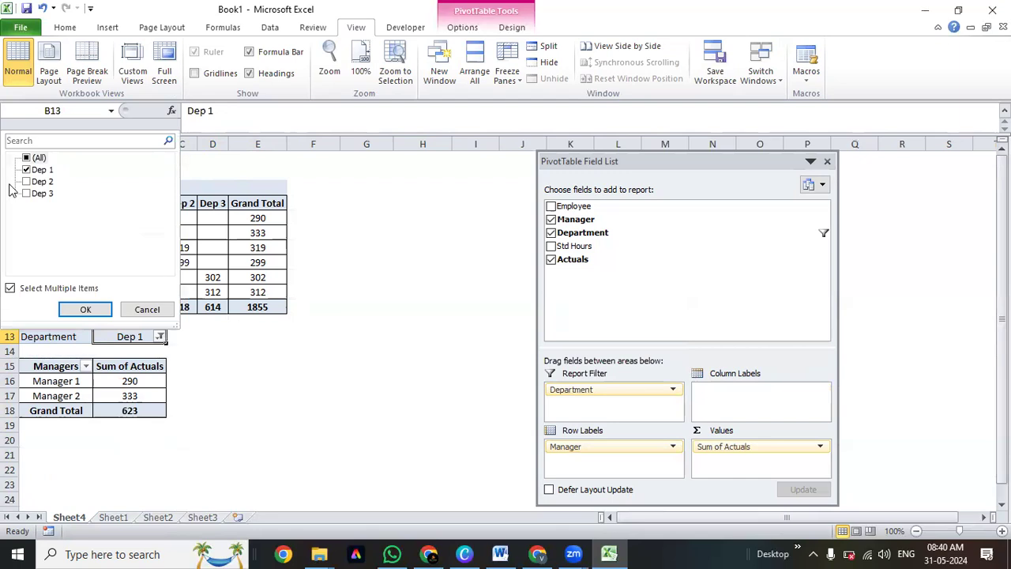
click(29, 159)
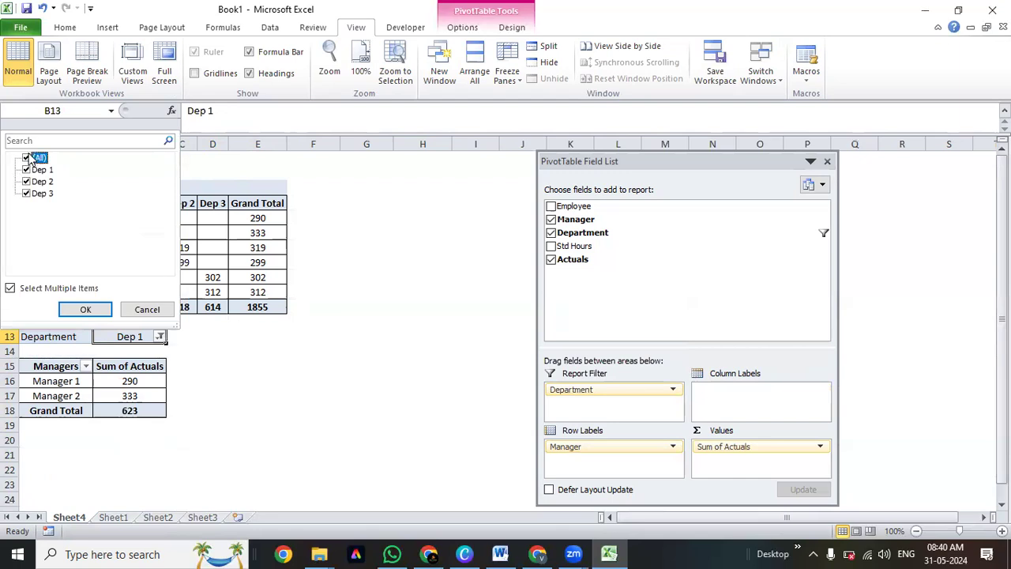
click(77, 313)
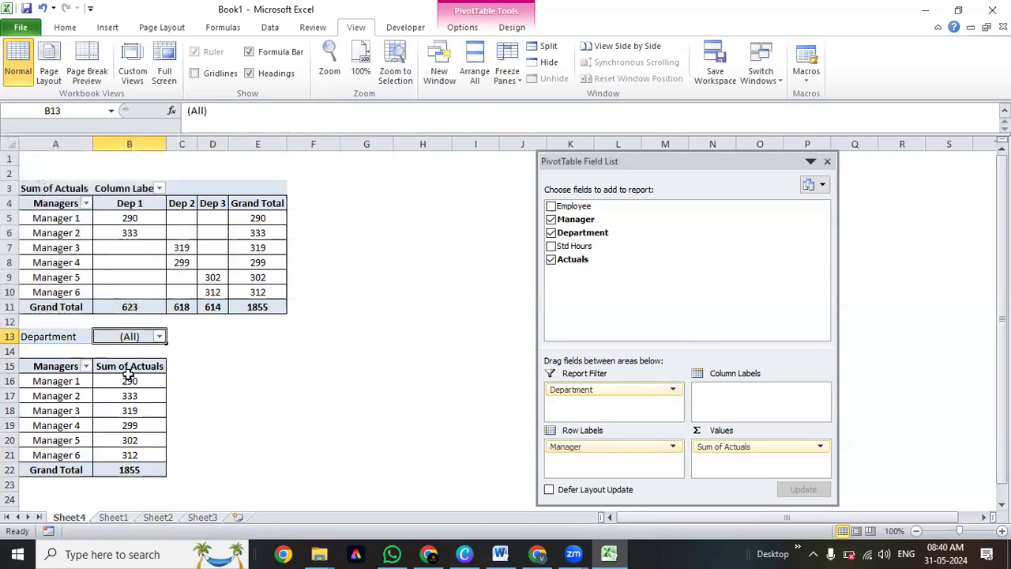
Add Std Hours to the copied pivot table's values as a sum, placed before Sum of Actuals.
mouse_move(129, 375)
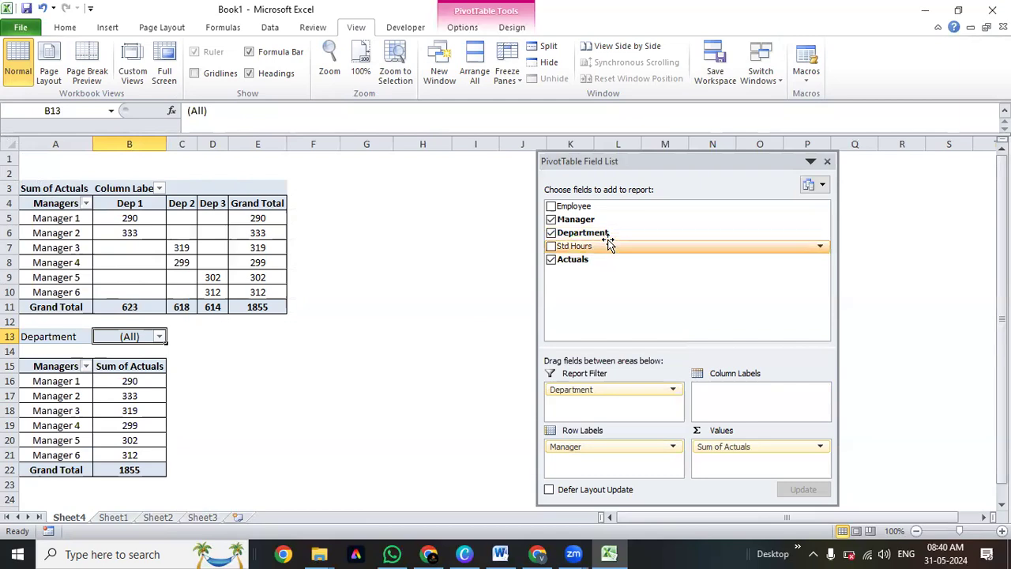
drag(604, 251, 736, 446)
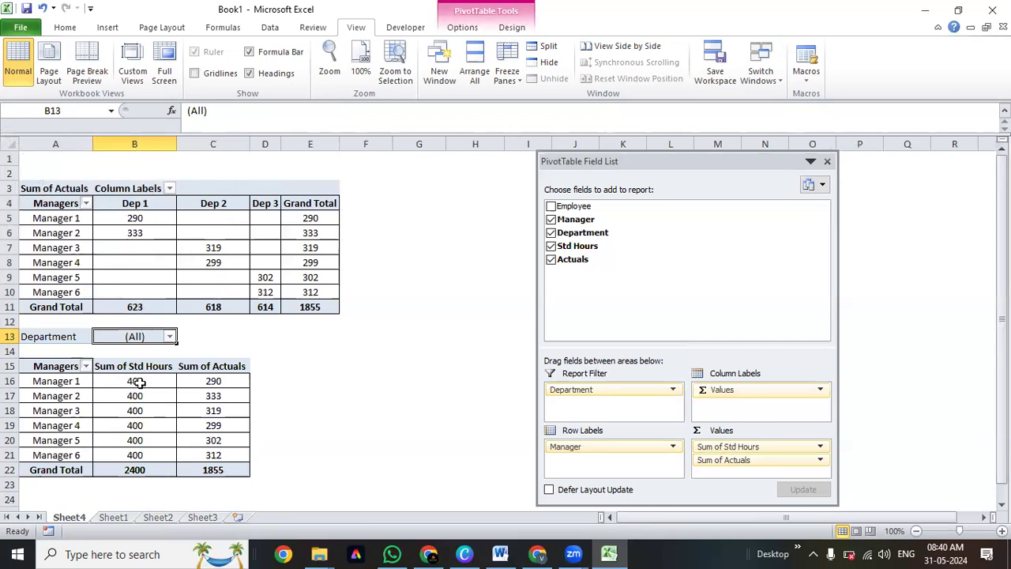
drag(135, 382, 149, 454)
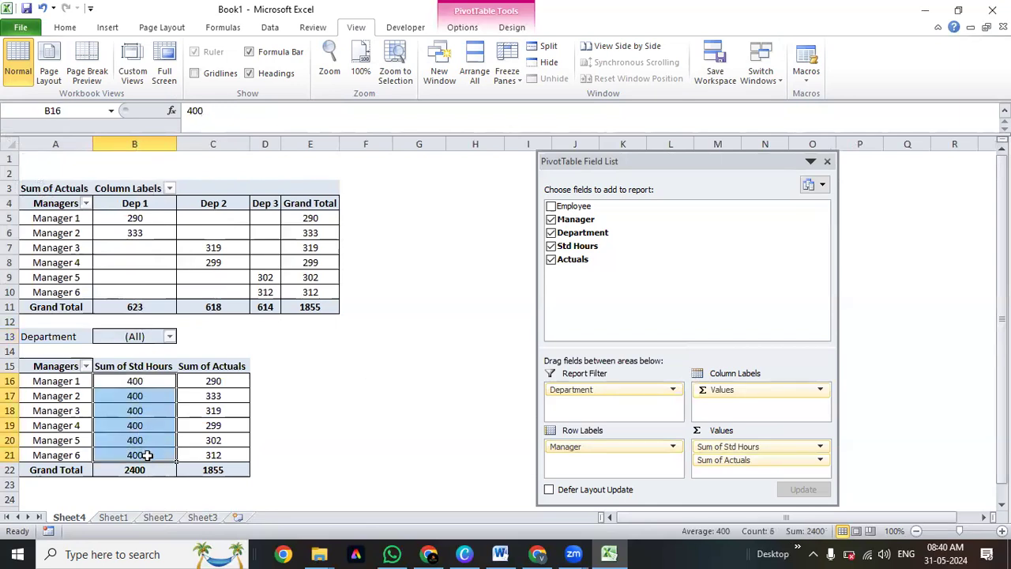
click(226, 470)
drag(213, 470, 22, 366)
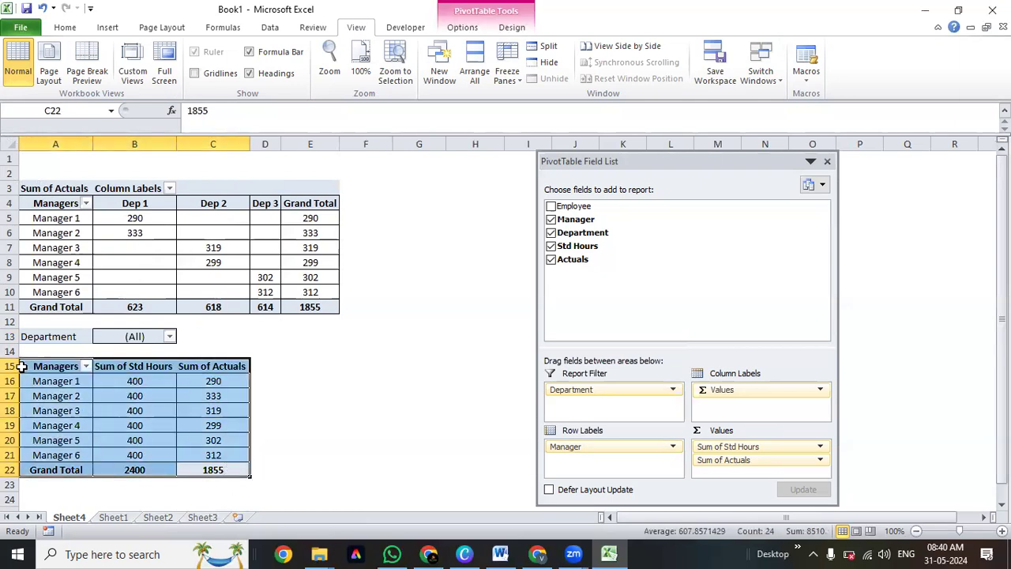
key(alt+h)
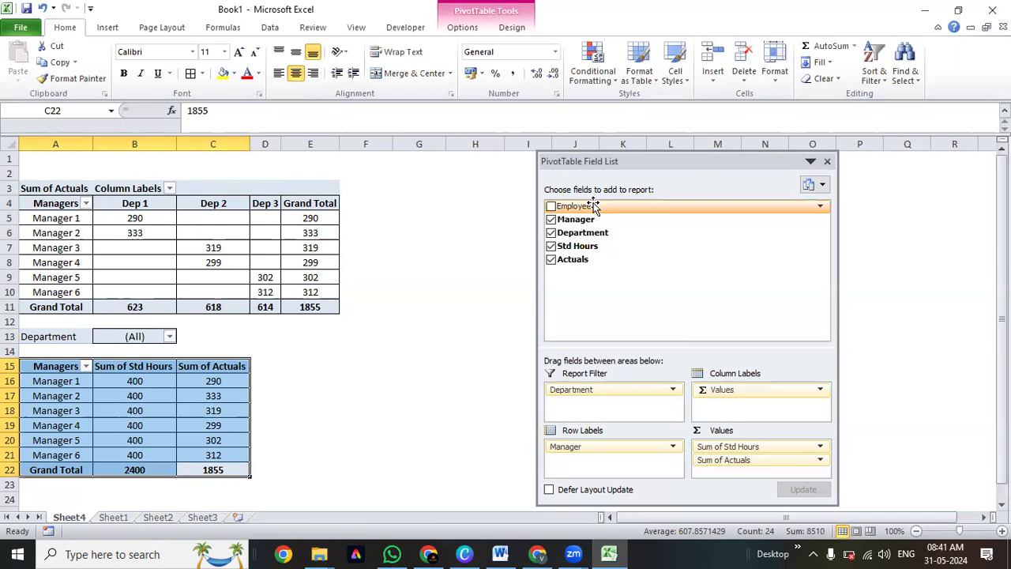
Add Employee to the copied pivot table's values as a count after Sum of Actuals.
drag(594, 207, 739, 469)
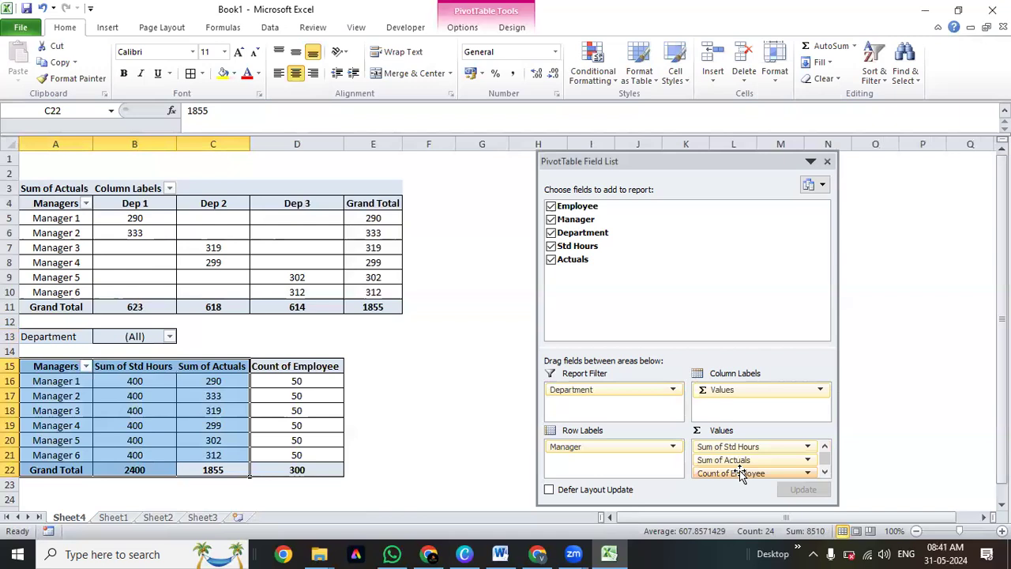
click(286, 366)
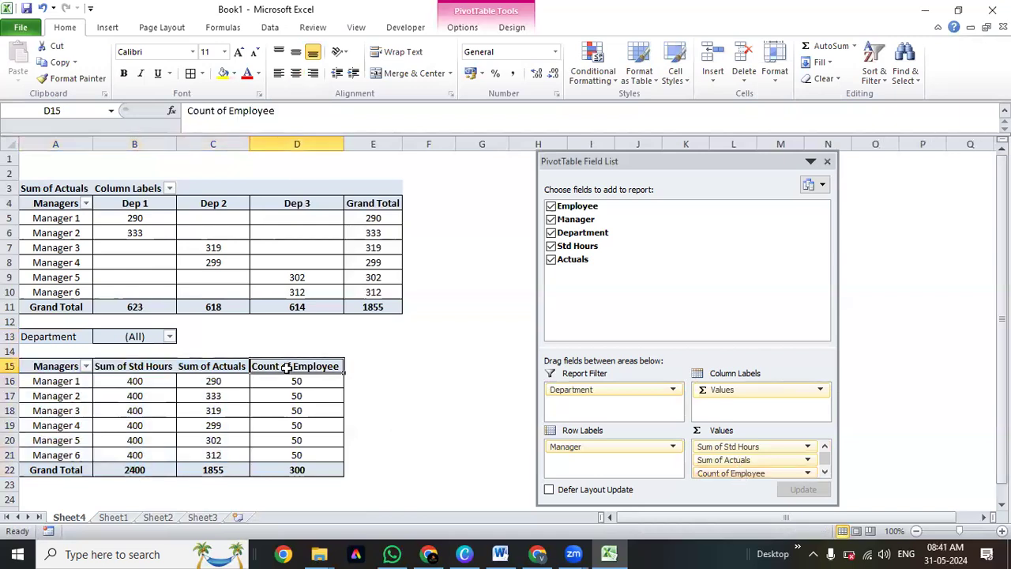
click(209, 384)
Review the standard hours, actuals and employee count columns for each manager in the lower pivot table.
drag(102, 366, 275, 365)
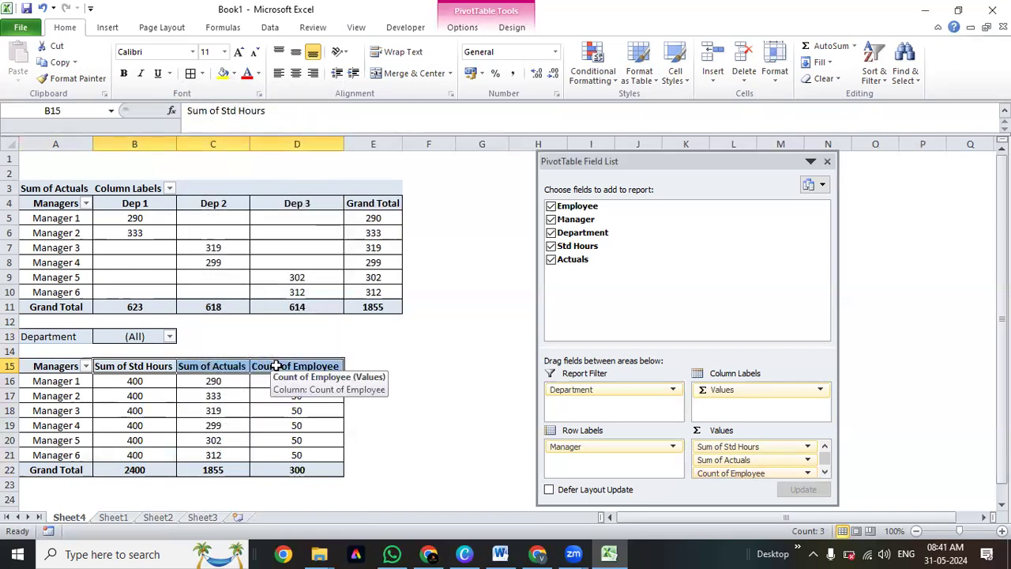
drag(304, 383, 310, 454)
drag(311, 366, 105, 380)
click(507, 337)
drag(288, 376, 118, 379)
key(Return)
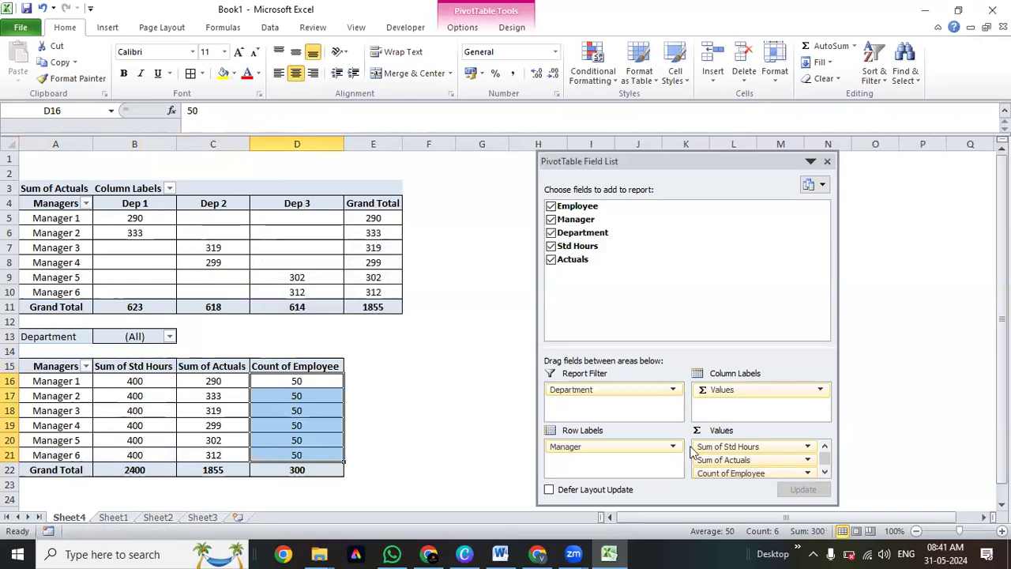
Move Count of Employee ahead of Sum of Std Hours in the lower pivot table's values and close the field list.
drag(726, 473, 744, 445)
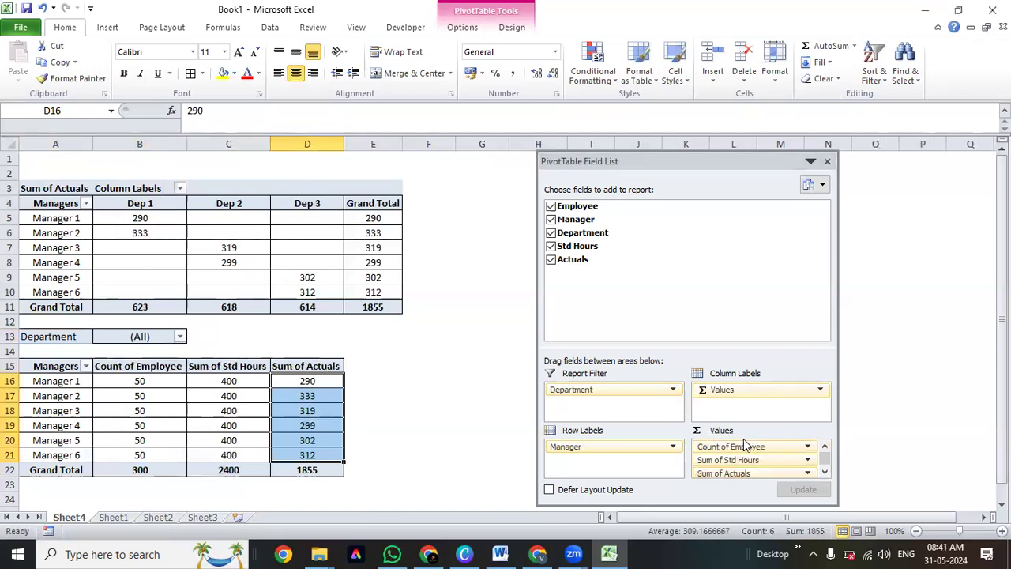
click(426, 424)
drag(159, 383, 181, 454)
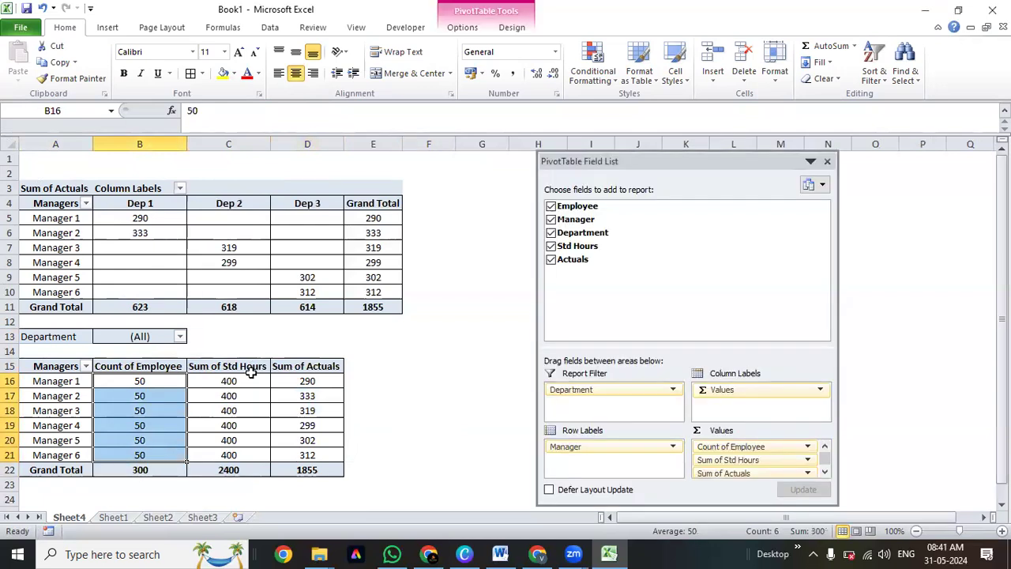
drag(237, 381, 248, 447)
drag(333, 378, 341, 454)
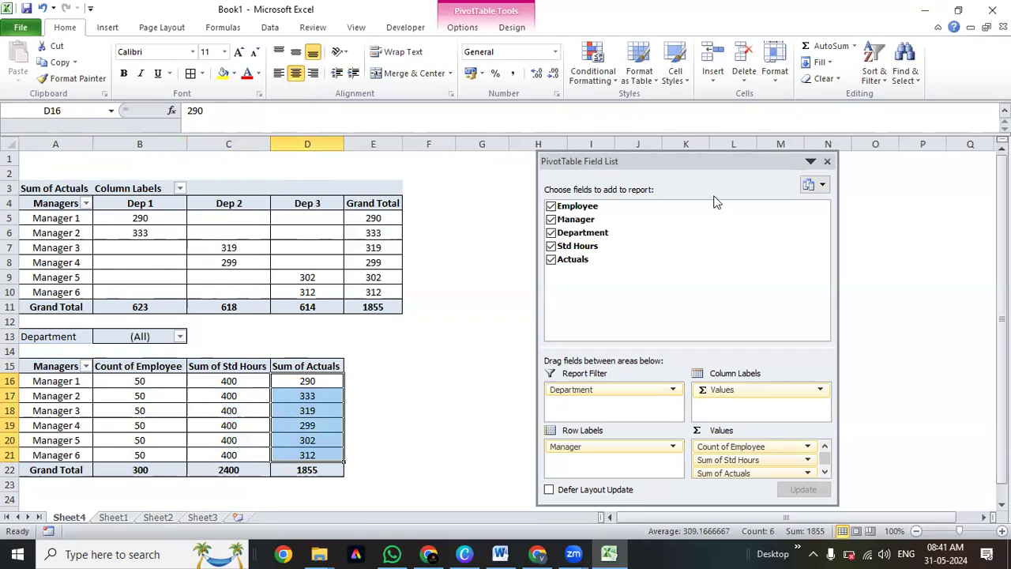
click(827, 161)
click(515, 291)
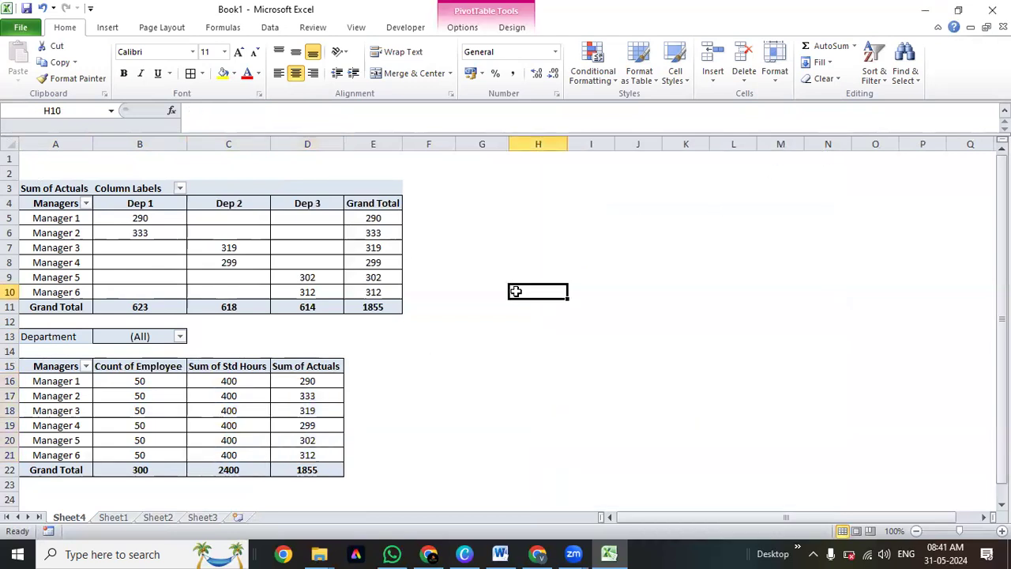
click(363, 381)
text(=)
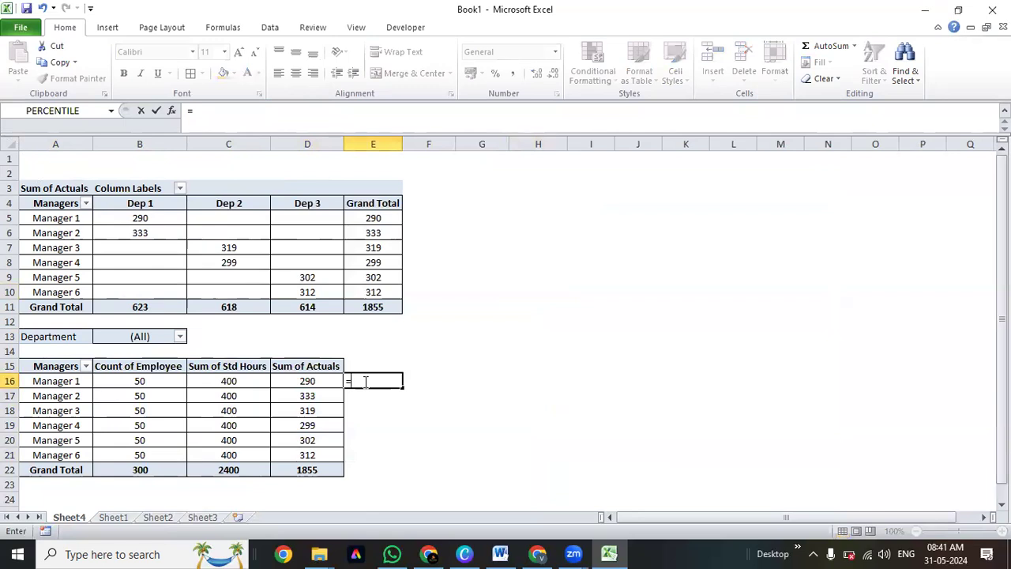
key(Escape)
Examine the lower pivot table's layout and the Manager 1 employee count, standard hours and actuals.
key(Left)
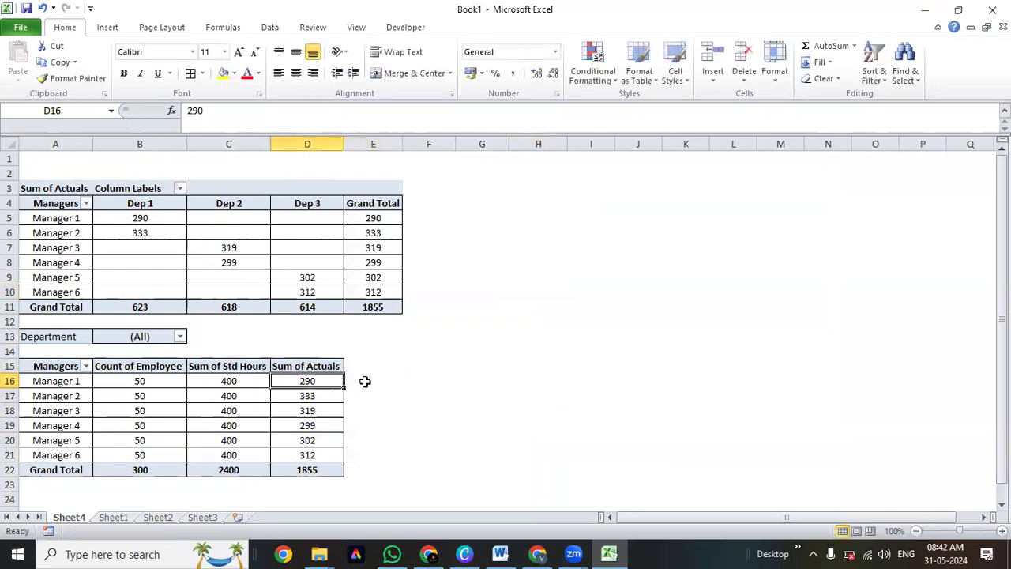
key(Left)
key(Left)
key(Left)
key(Up)
key(ctrl+shift+Right)
key(ctrl+shift+Down)
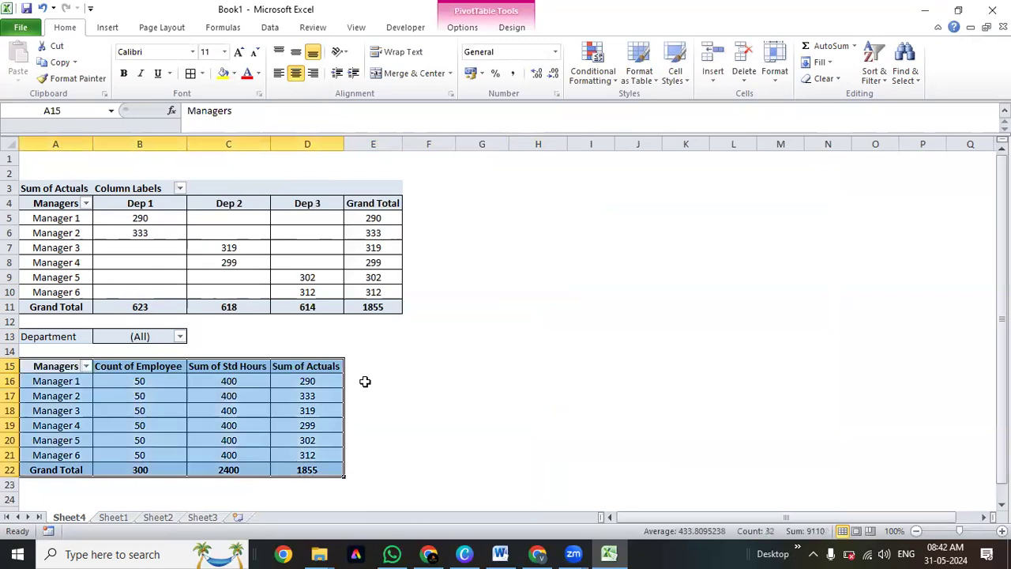
key(Left)
key(Right)
key(Right)
key(Right)
key(Left)
key(Left)
key(Down)
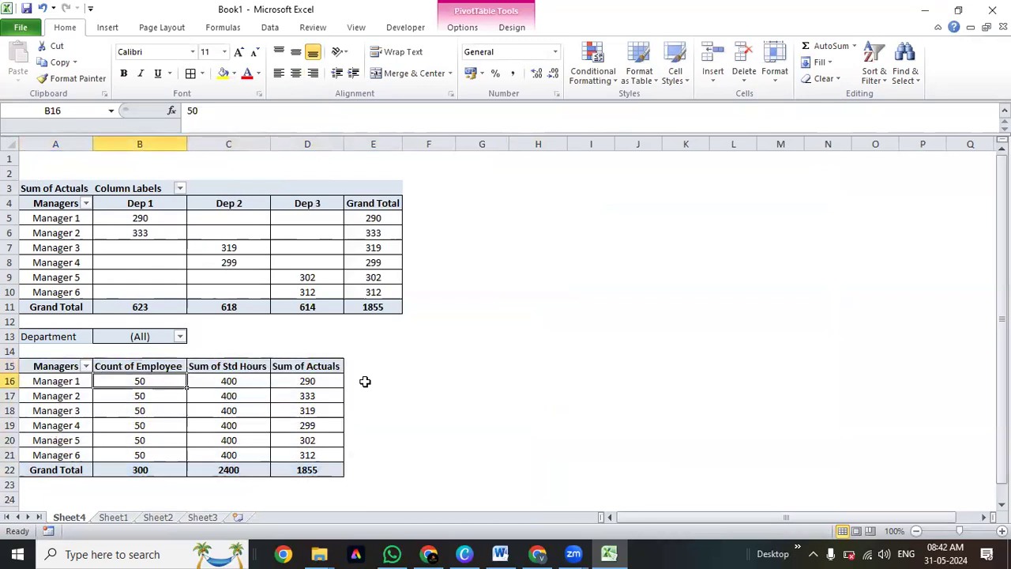
key(Right)
key(Right)
key(Right)
key(Left)
key(Up)
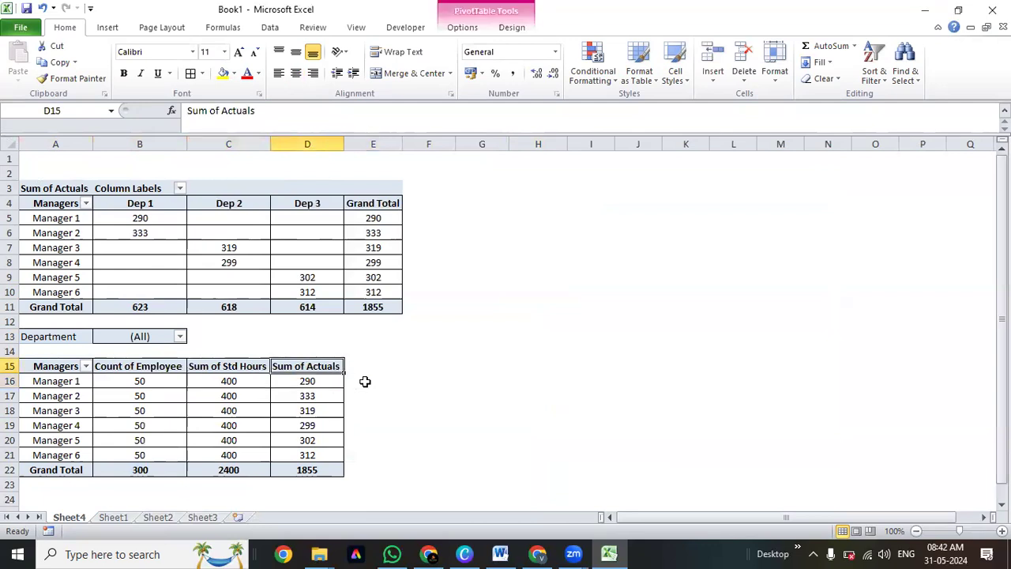
key(Home)
key(ctrl+shift+Right)
key(ctrl+shift+Down)
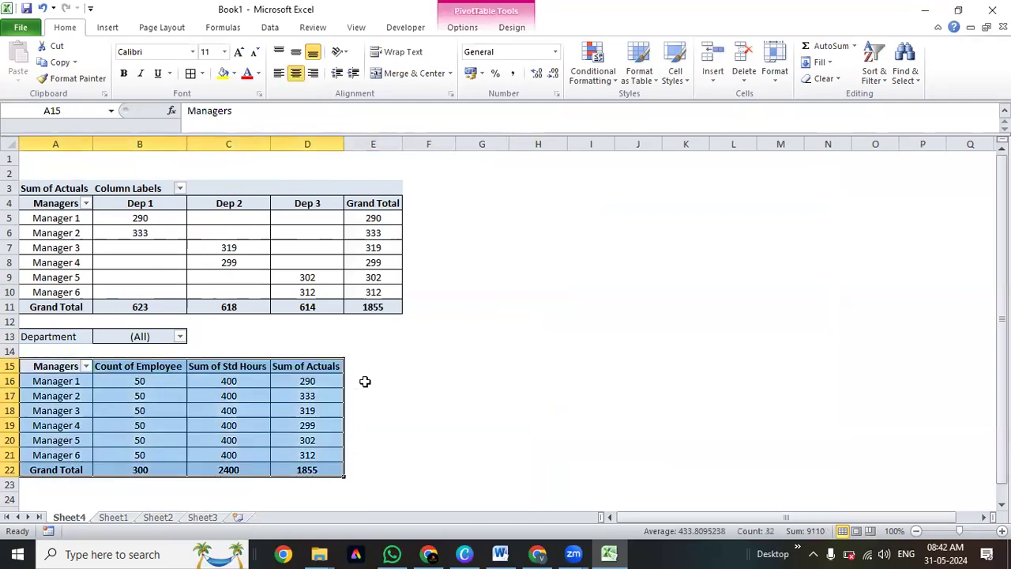
key(Home)
key(ctrl+shift+Down)
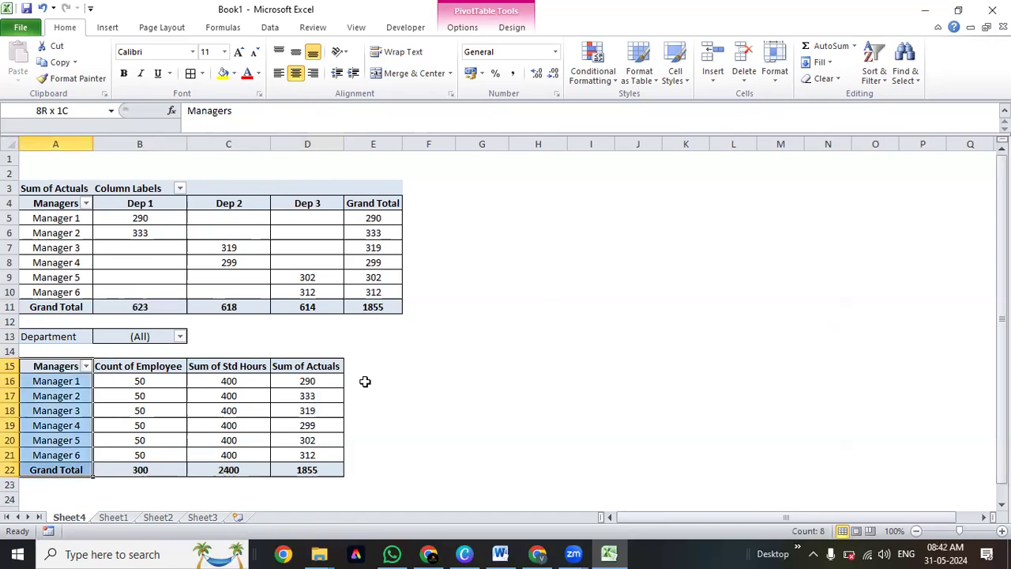
key(ctrl+shift+Right)
key(Right)
key(Right)
key(Right)
key(Right)
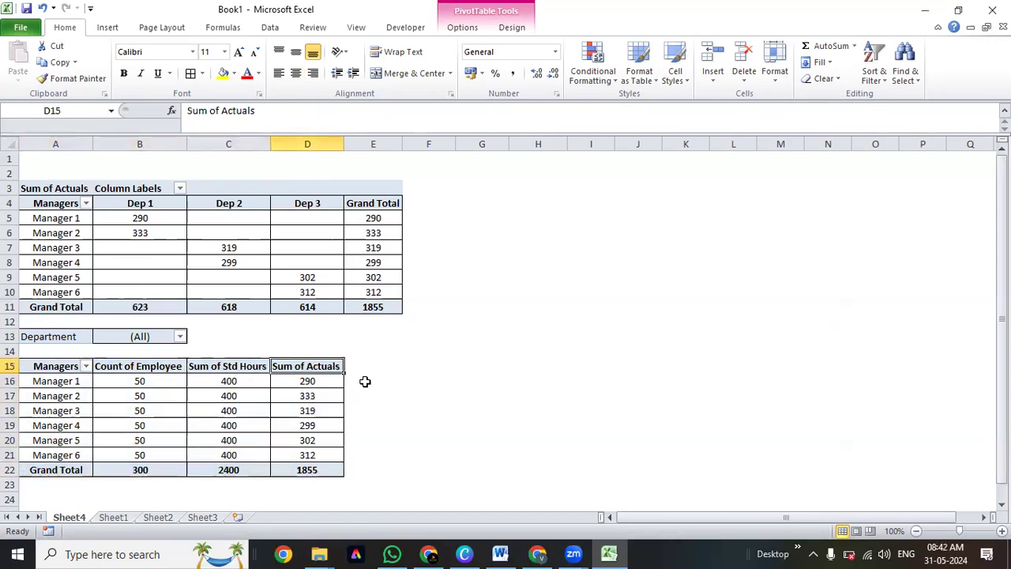
key(Down)
key(Left)
key(Left)
key(Left)
key(Right)
key(Right)
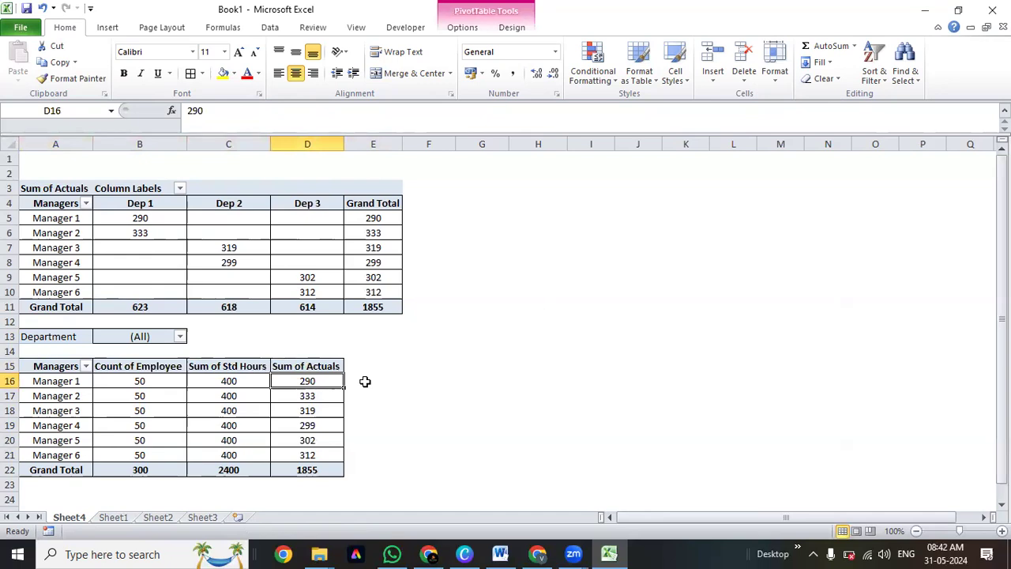
key(Left)
key(Left)
key(Left)
key(Right)
key(Right)
key(Right)
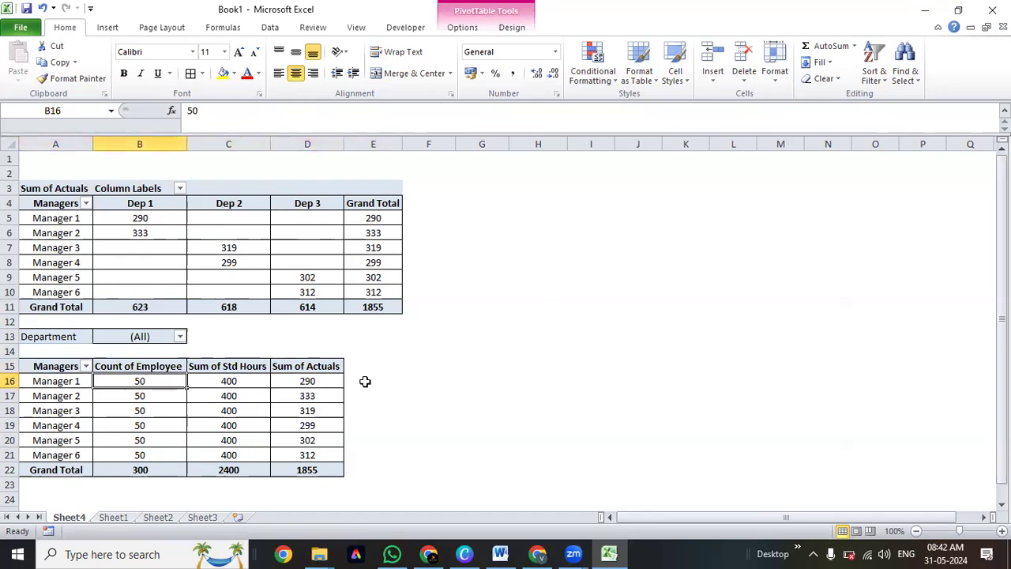
key(Left)
key(Left)
key(Left)
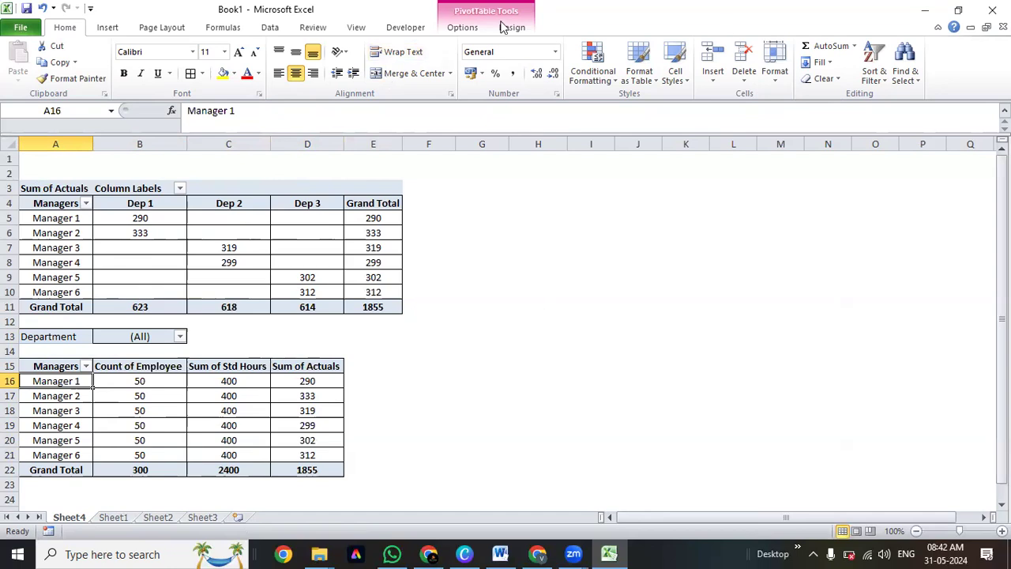
click(265, 443)
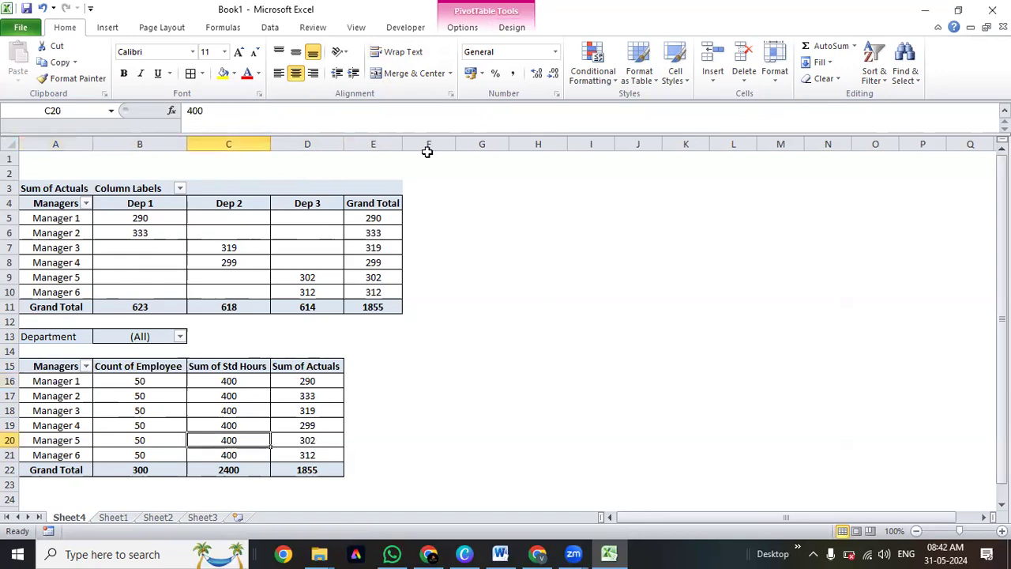
click(517, 27)
click(465, 34)
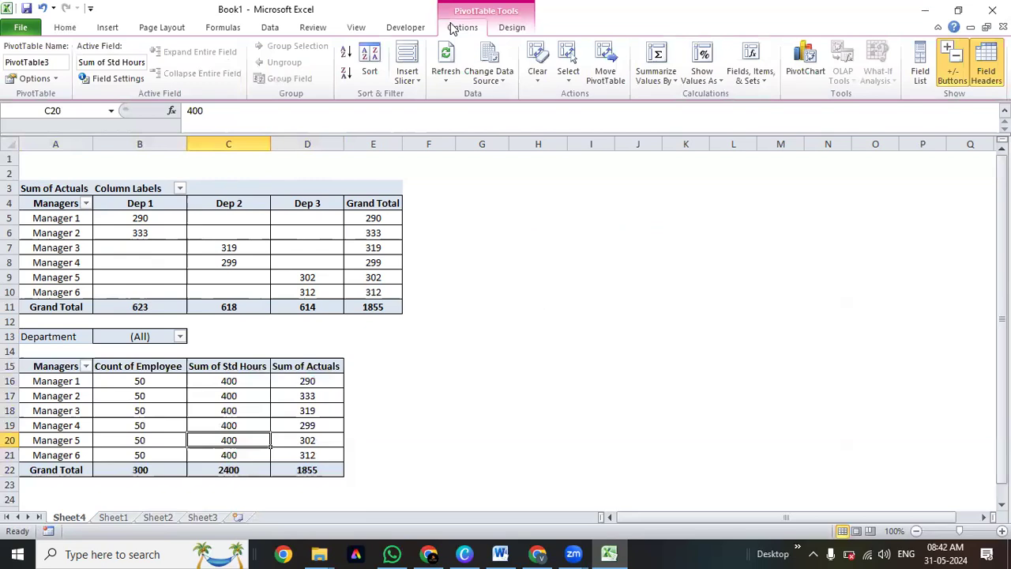
click(478, 360)
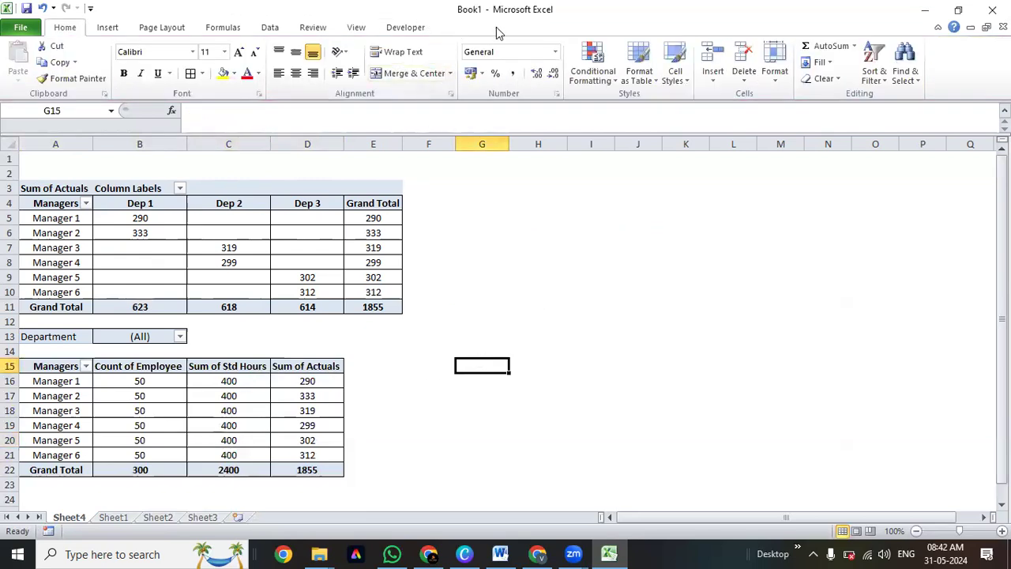
Start a new calculated field for the lower pivot table and name it TAT.
click(225, 393)
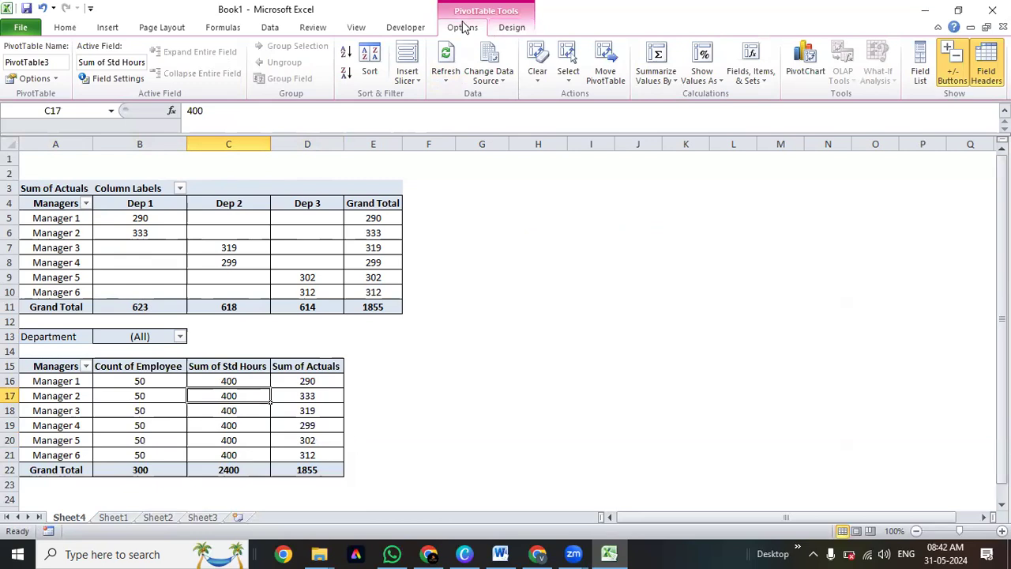
click(760, 89)
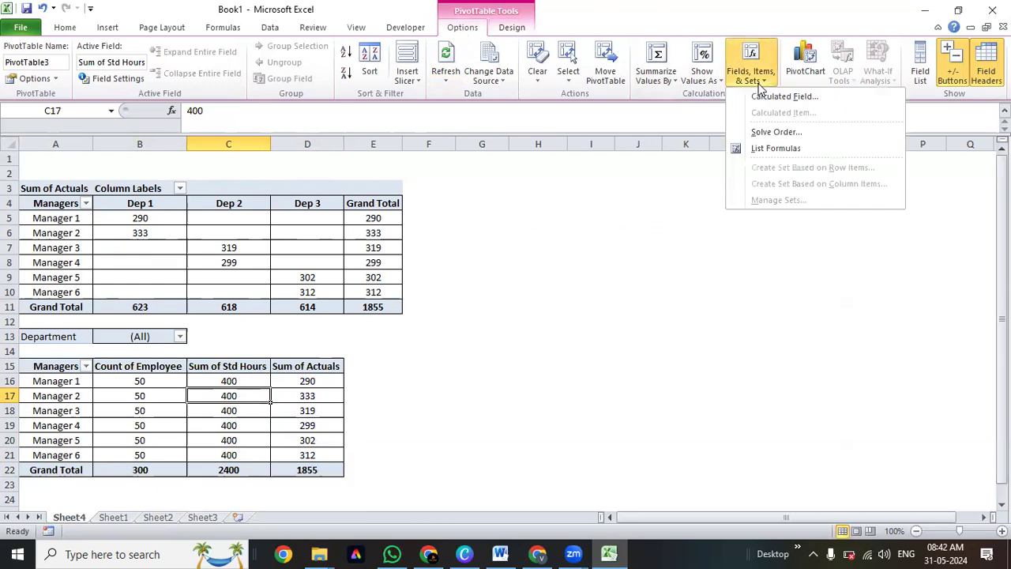
click(763, 102)
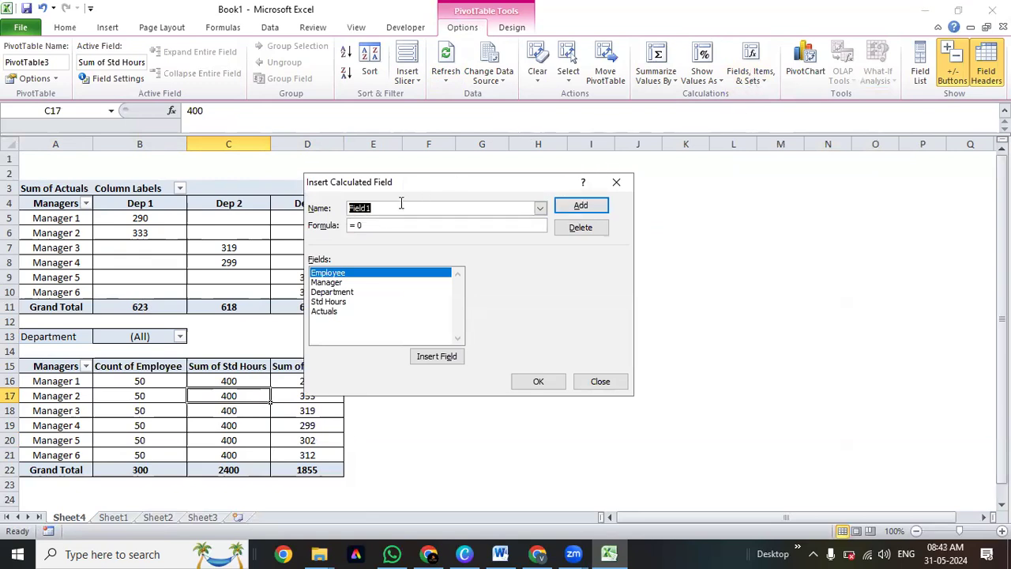
key(BackSpace)
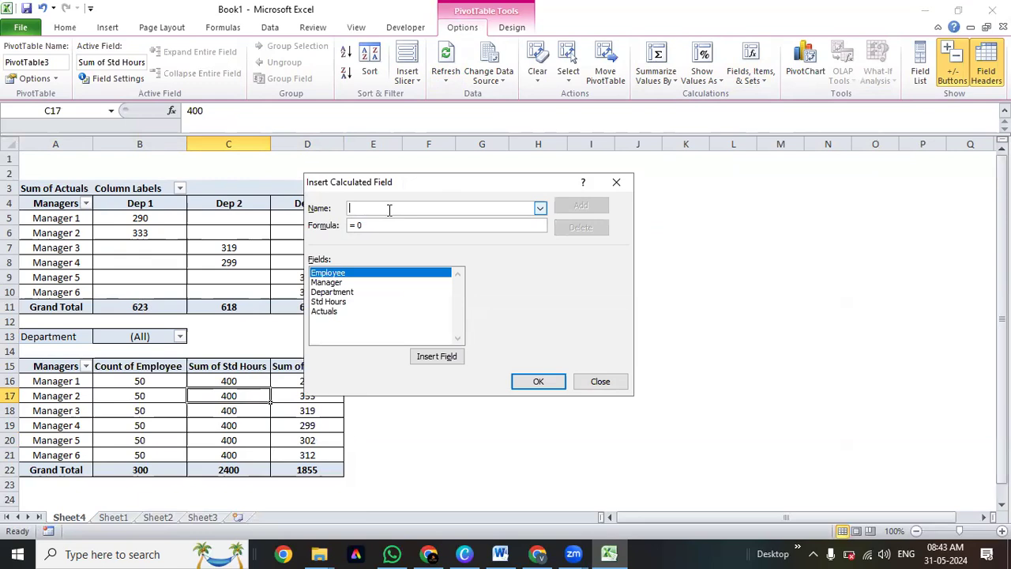
text(UAT)
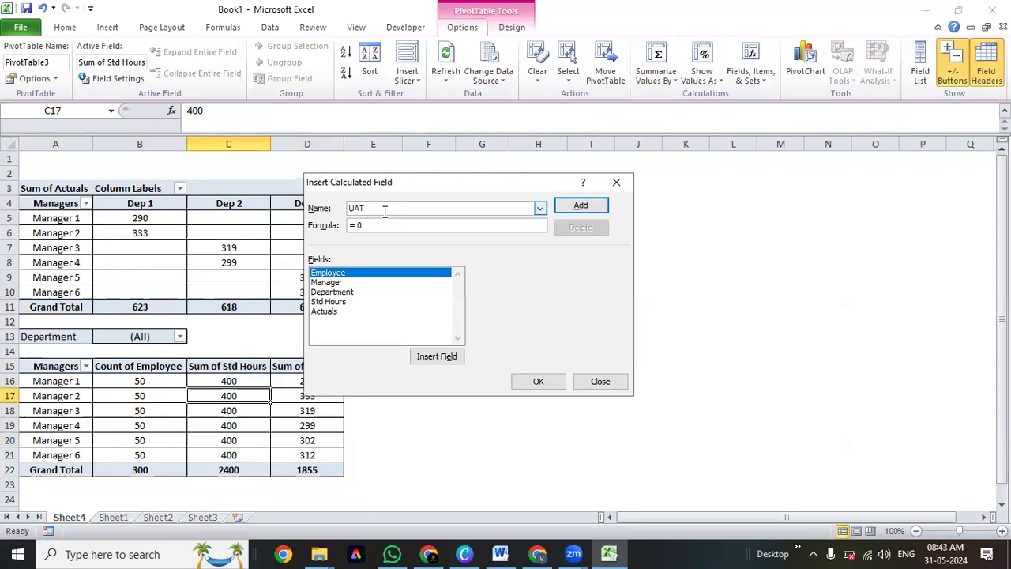
key(BackSpace)
key(BackSpace)
key(BackSpace)
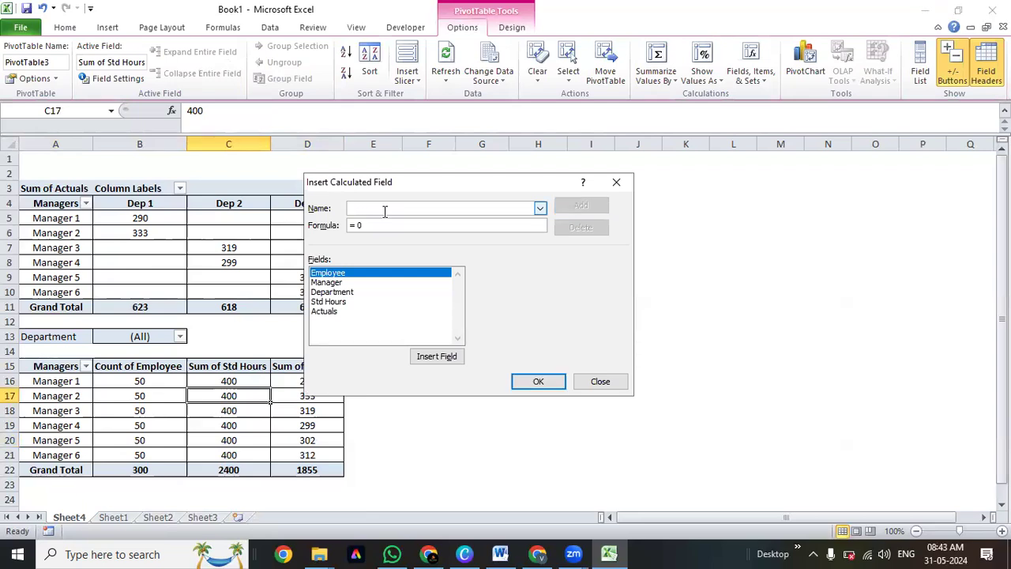
text(TAT)
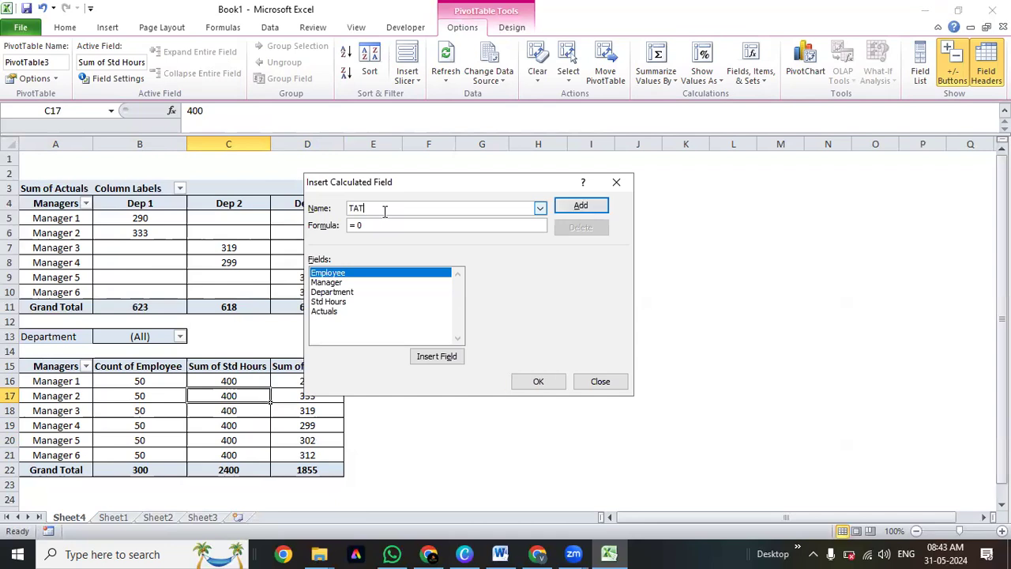
Define the TAT field's formula as Actuals divided by Std Hours and insert it into the pivot table.
key(BackSpace)
click(370, 304)
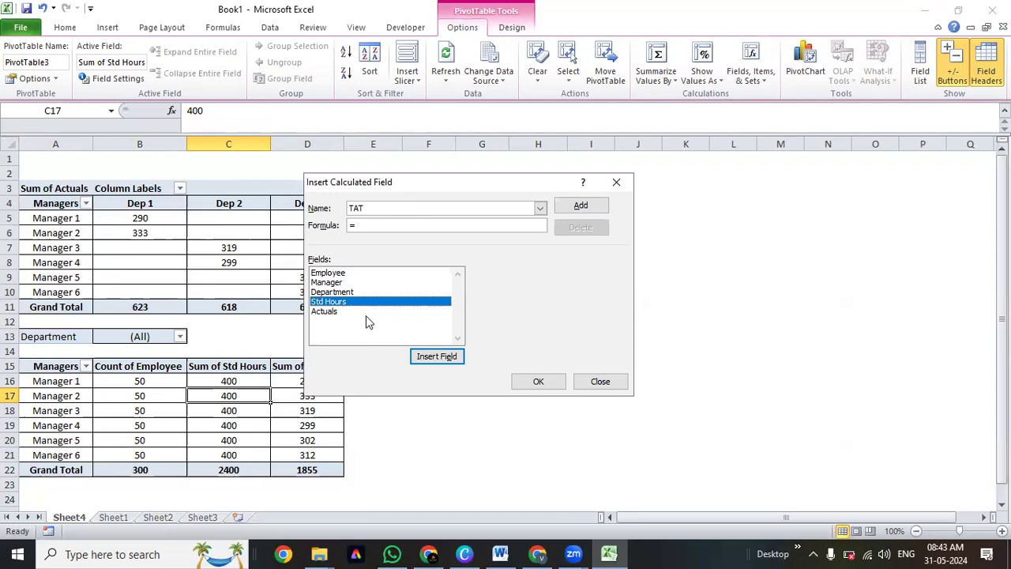
click(323, 313)
double_click(323, 312)
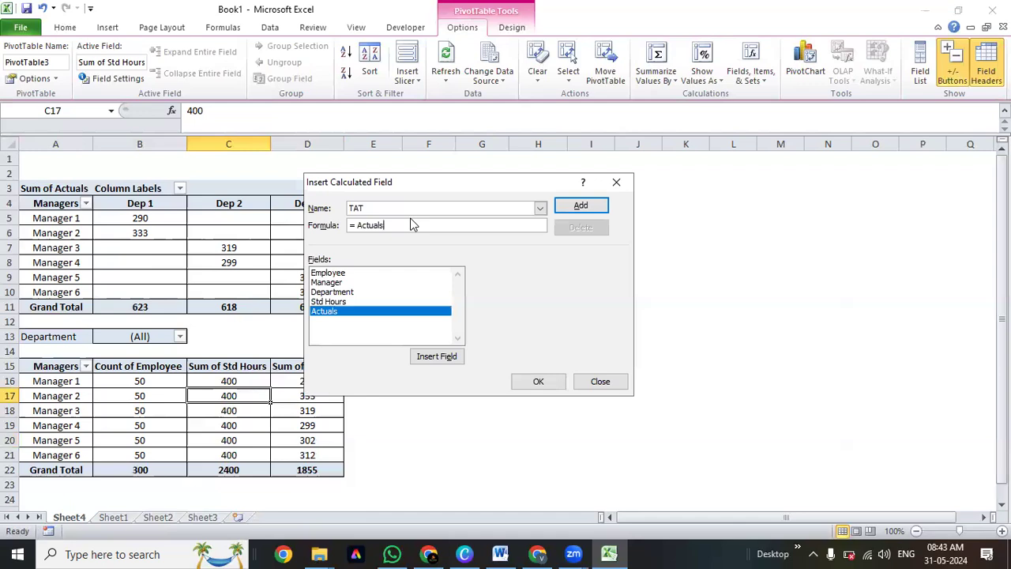
text(/)
double_click(368, 302)
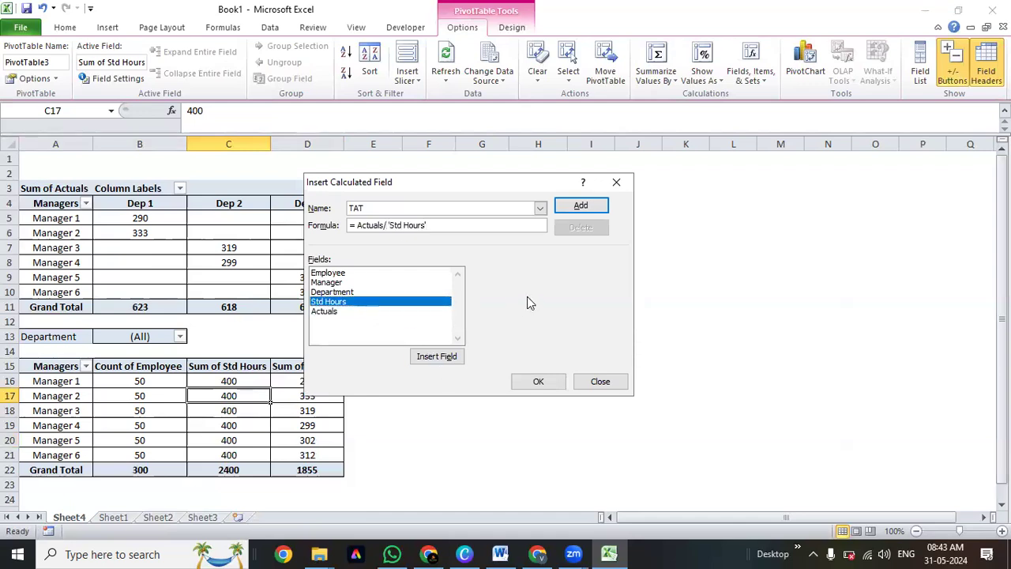
click(538, 382)
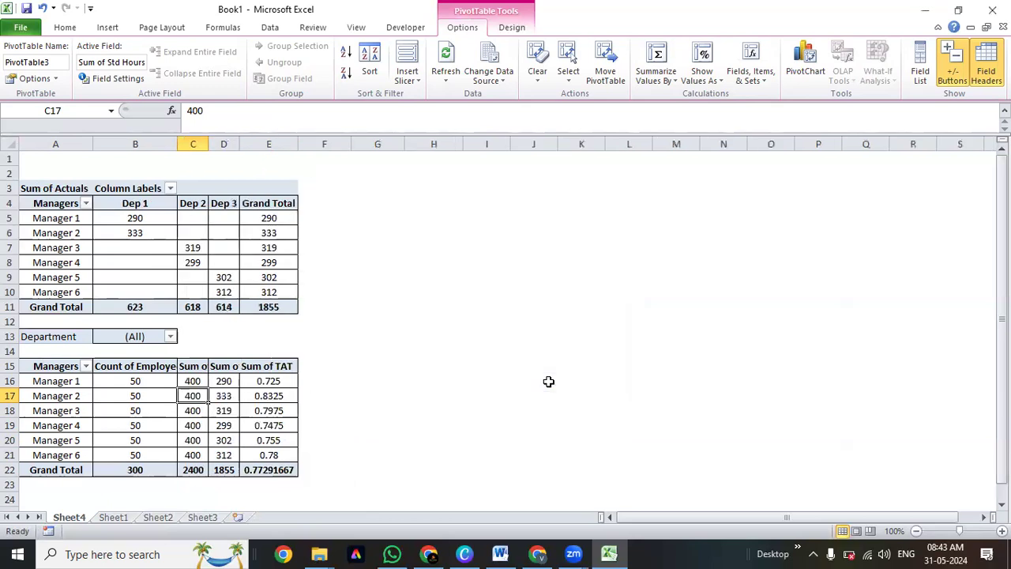
Format the Sum of TAT values, including the grand total, as percentages without decimals.
click(269, 383)
drag(268, 387, 256, 465)
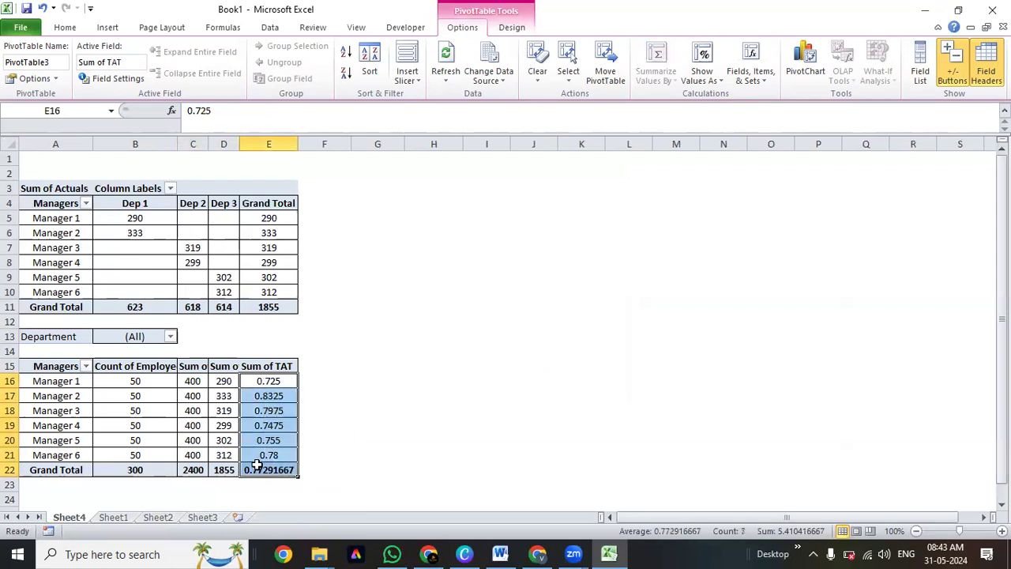
key(ctrl+shift+5)
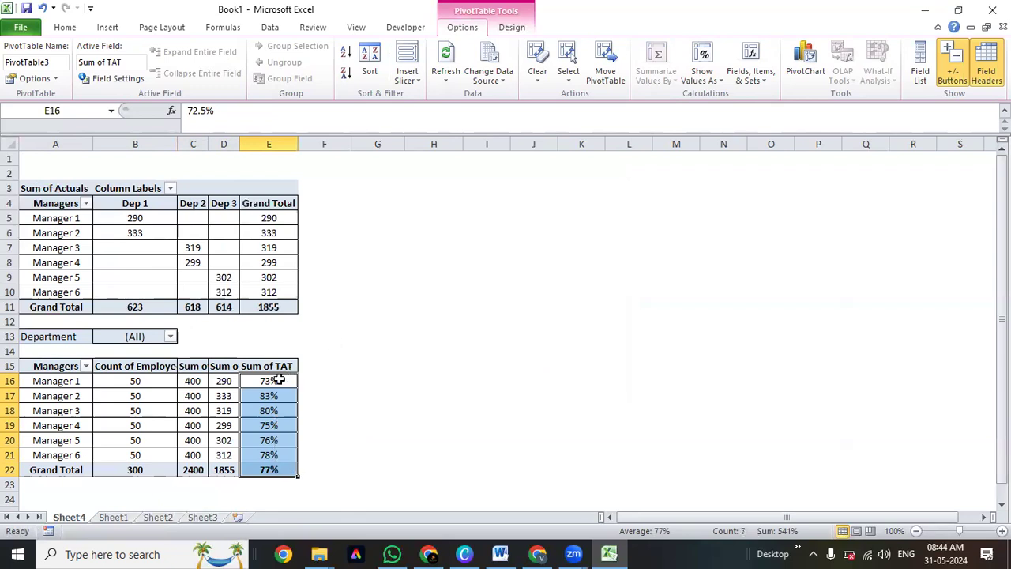
Review the TAT percentages of all managers and compare Manager 1's TAT with the standard hours.
drag(269, 380, 275, 469)
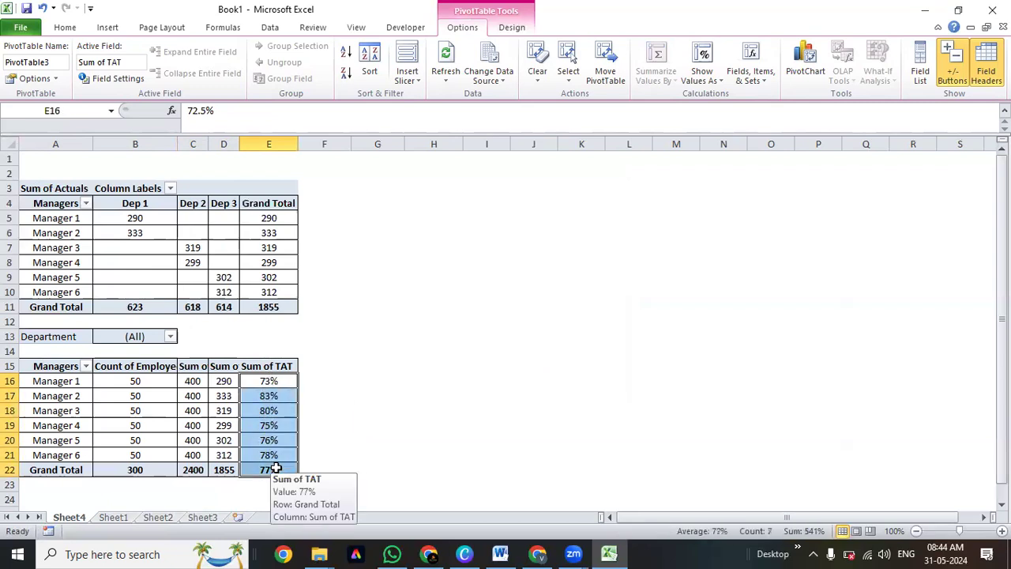
click(395, 333)
drag(56, 365, 280, 471)
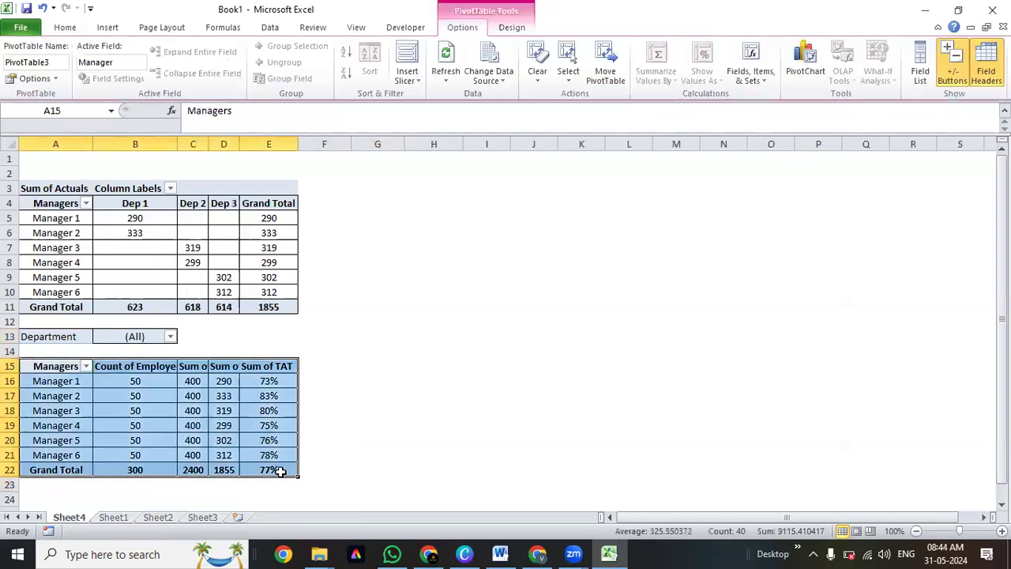
drag(262, 377, 266, 466)
click(195, 377)
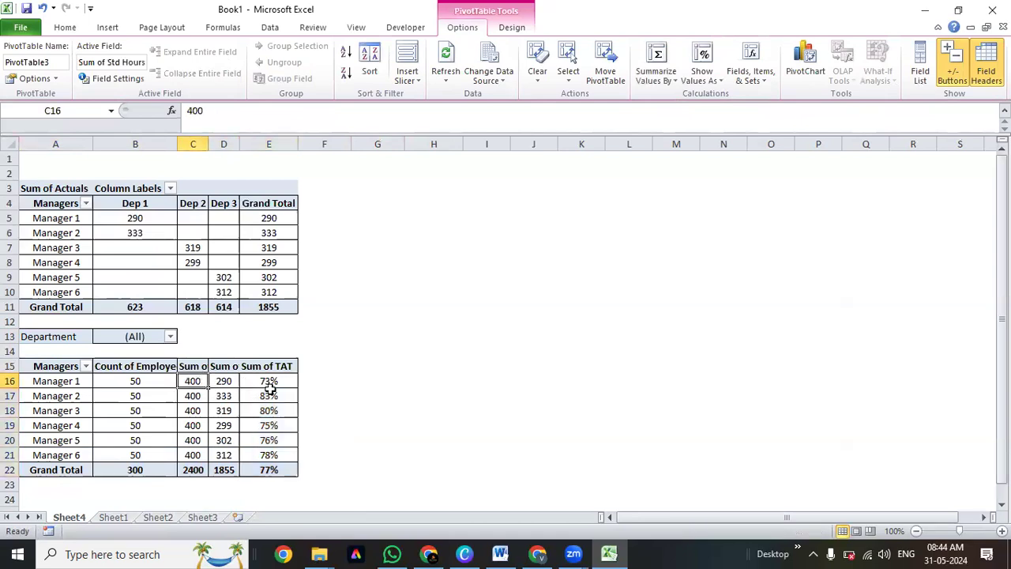
click(268, 383)
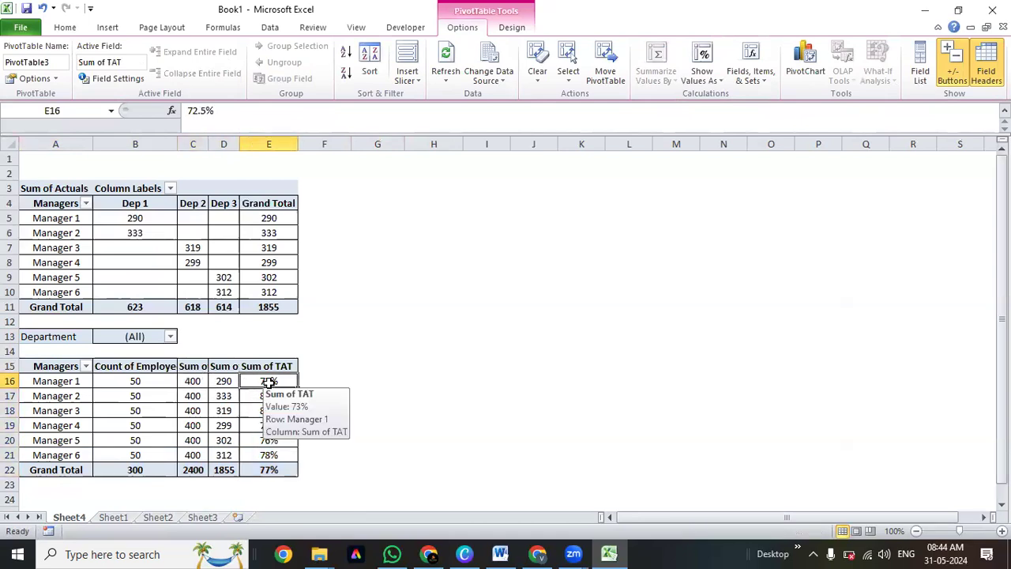
Check the TAT percentages of Managers 2 to 6 in the lower pivot table one by one.
click(257, 407)
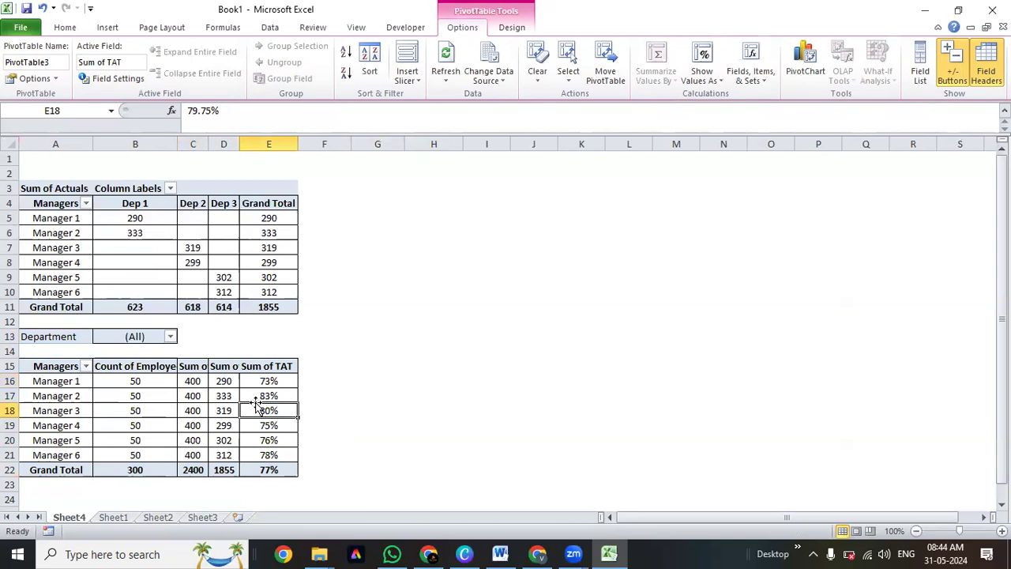
click(255, 395)
click(254, 414)
click(252, 428)
click(252, 444)
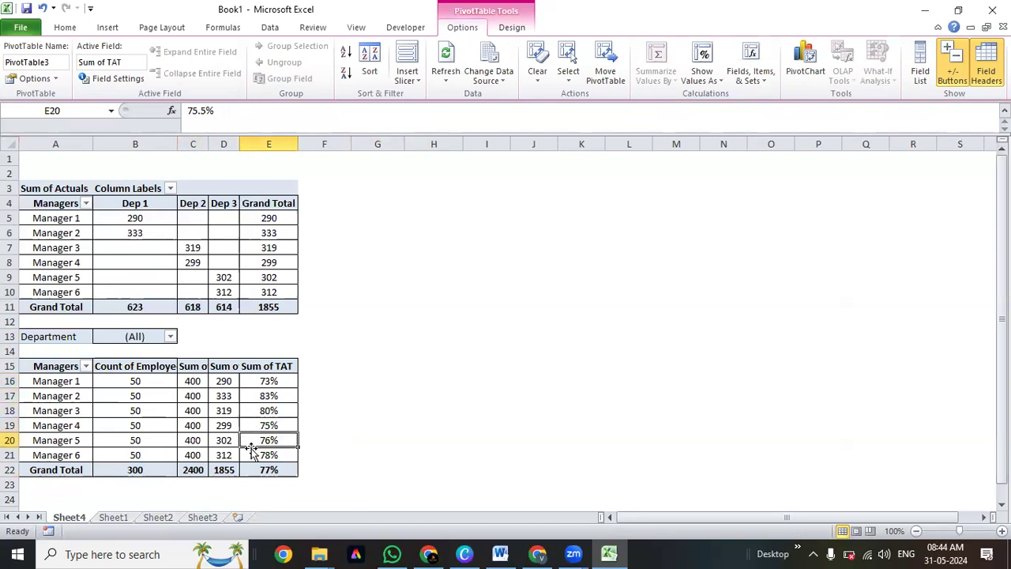
click(250, 451)
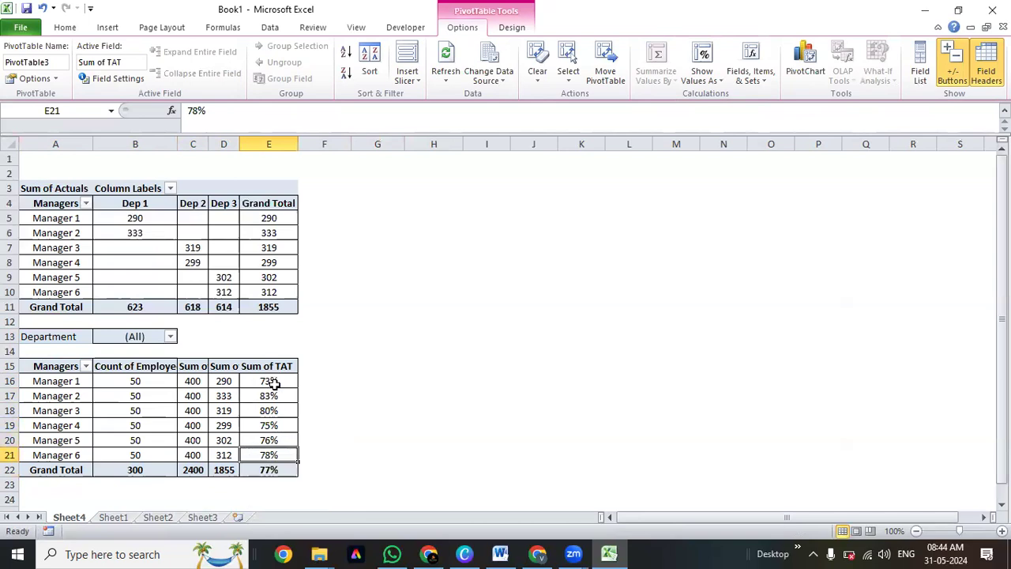
mouse_move(273, 398)
mouse_down()
mouse_move(273, 410)
mouse_move(63, 407)
mouse_move(268, 409)
mouse_up()
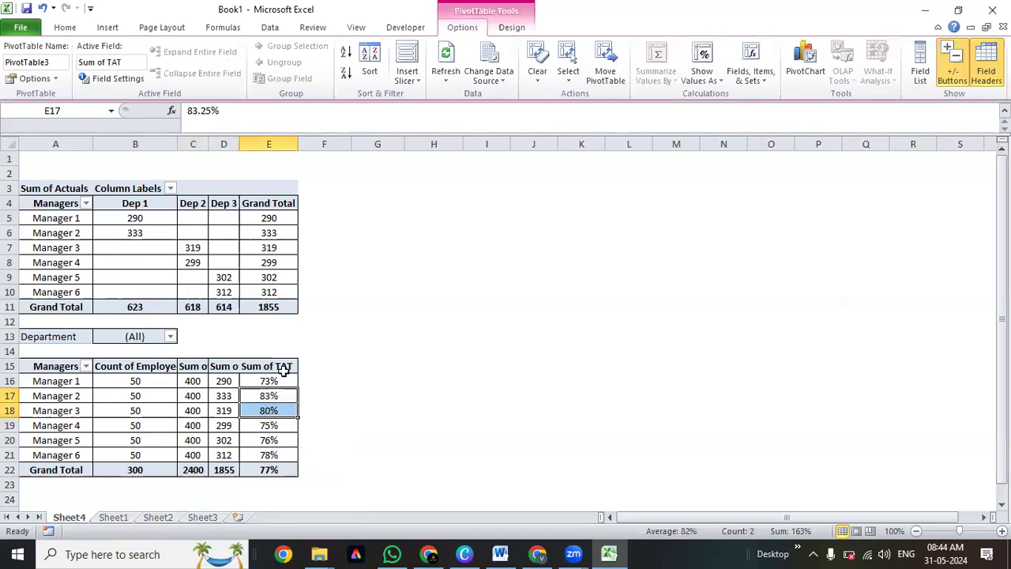
Look at the calculated field options for the pivot table and highlight the whole lower table from the Managers header to the TAT grand total.
click(750, 69)
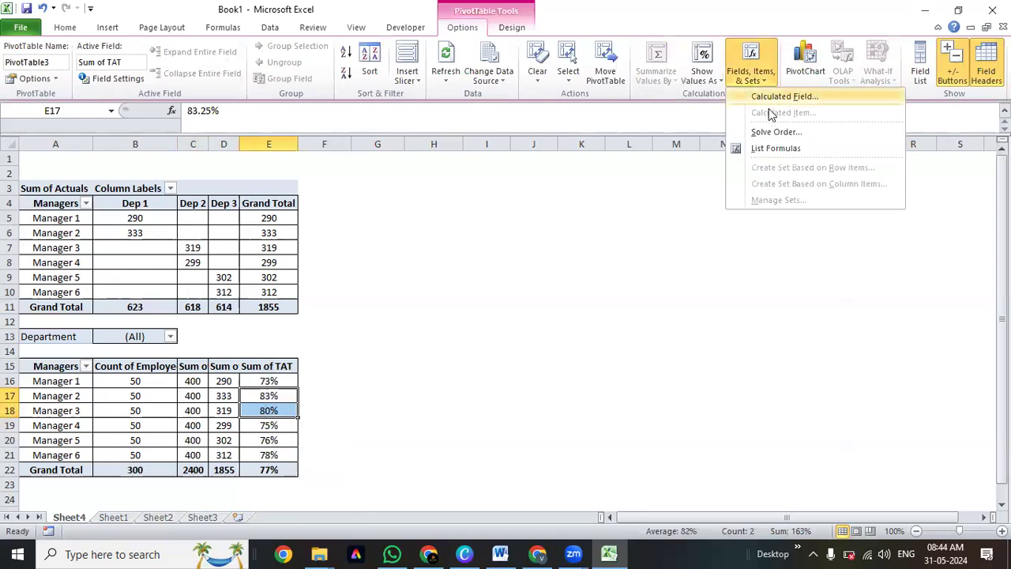
click(158, 406)
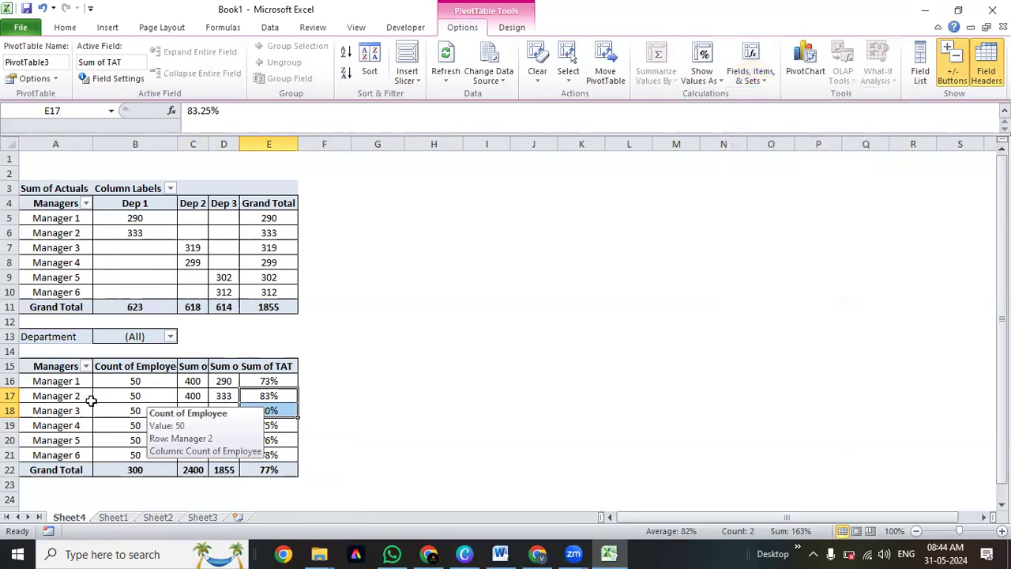
click(79, 366)
drag(79, 366, 276, 473)
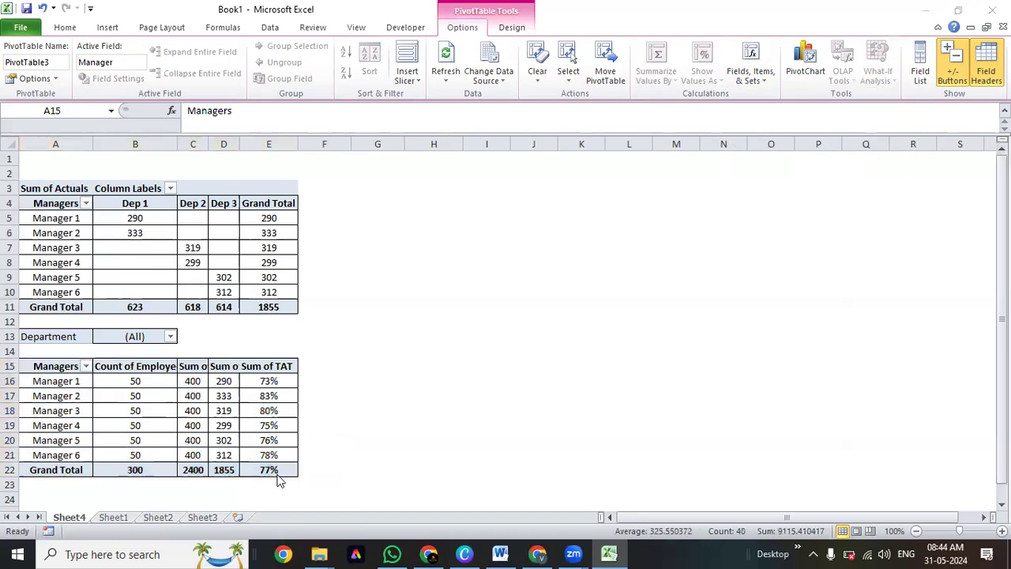
Switch to the Chapter 21 -Pivot workbook to view its DataBase sheet with the wizard pictures, and return to Book1.
key(alt+Tab)
key(alt+Tab)
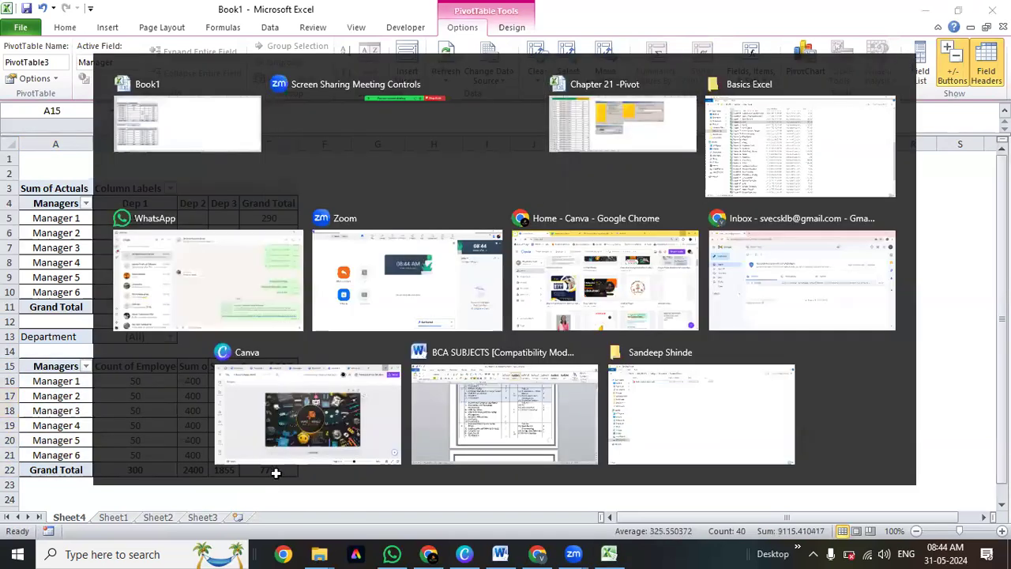
click(294, 424)
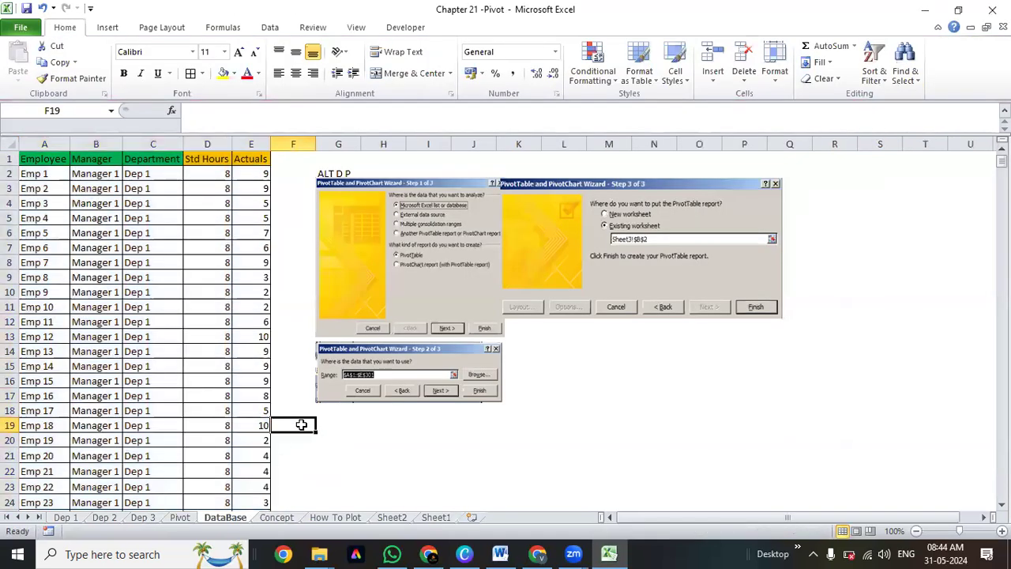
click(360, 234)
click(532, 229)
mouse_move(532, 229)
mouse_down()
mouse_move(561, 214)
mouse_move(560, 228)
mouse_move(538, 228)
mouse_up()
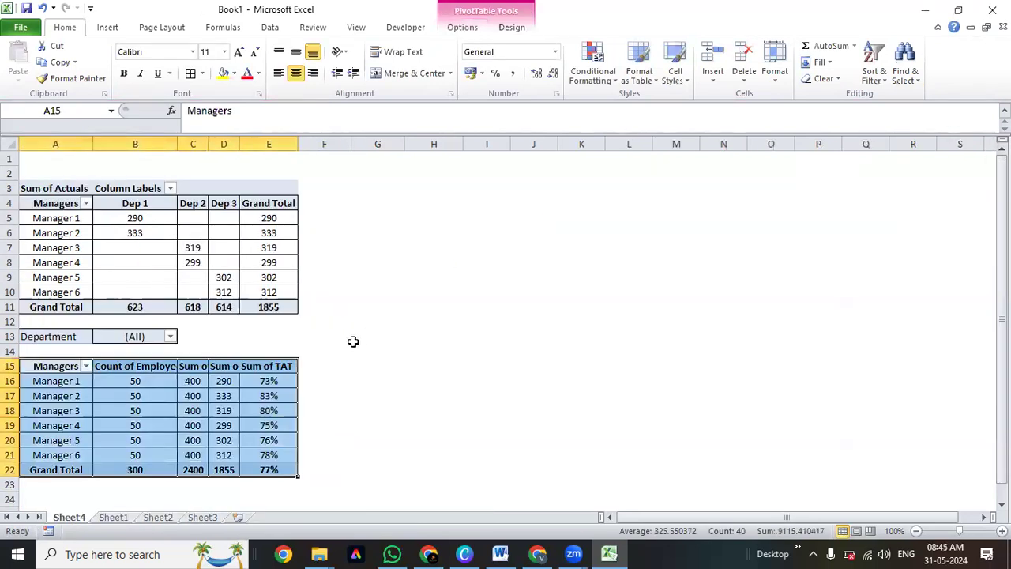
Switch to the Basics Excel folder in File Explorer and select the pivot workbooks from Chapter 21 -Pivot through Chapter 25 -Pivot Option.
click(319, 553)
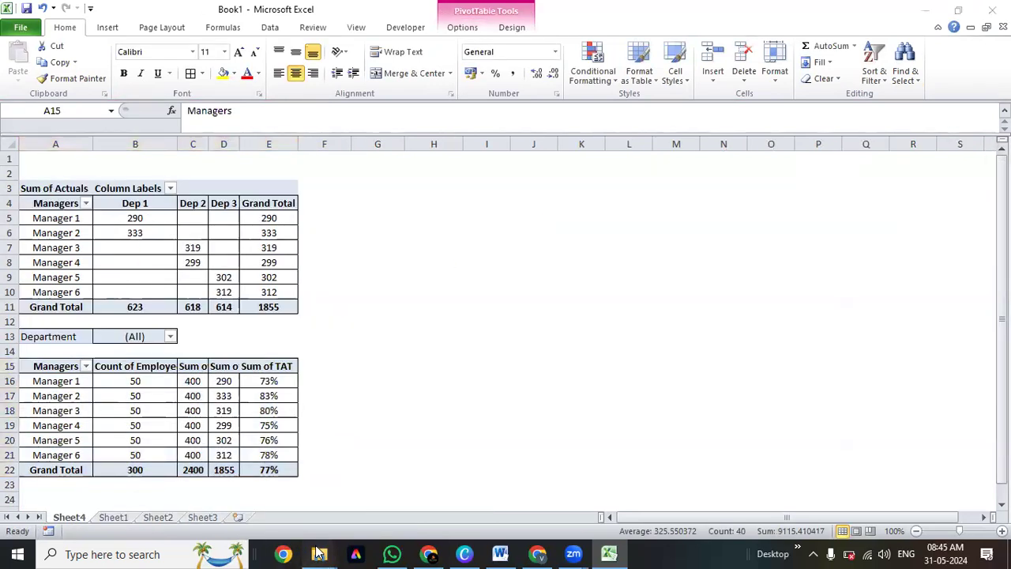
click(357, 478)
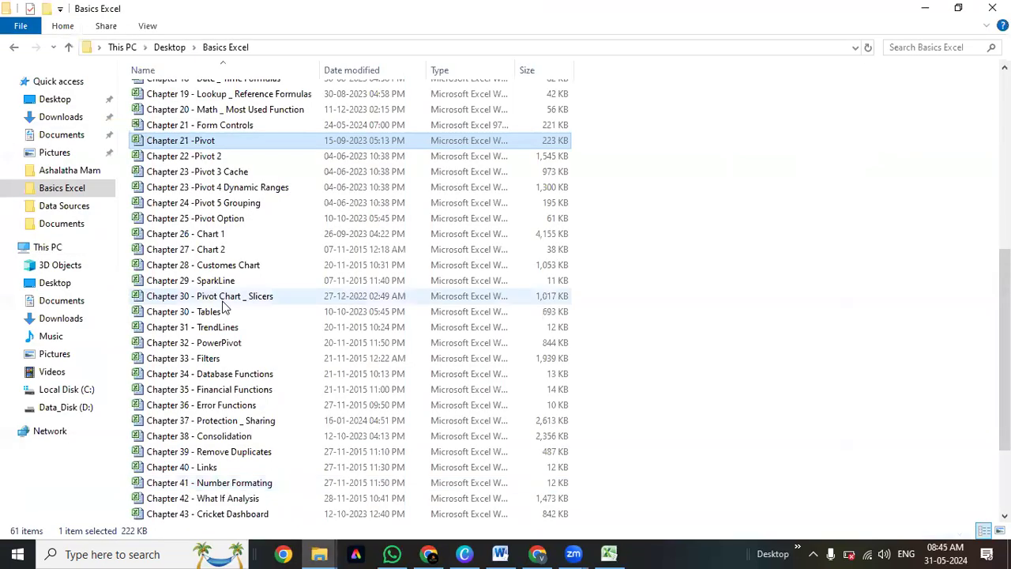
click(228, 156)
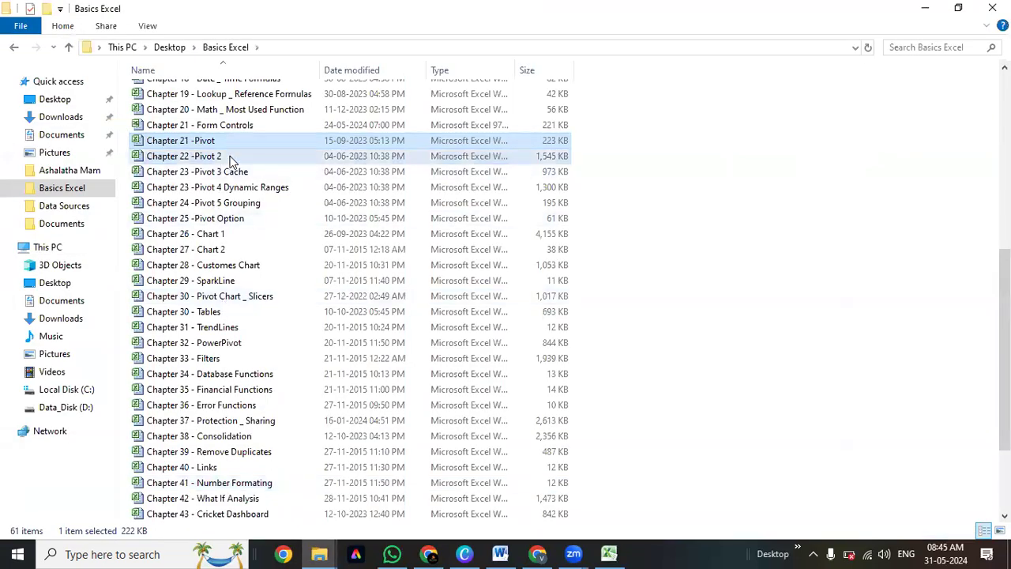
click(230, 177)
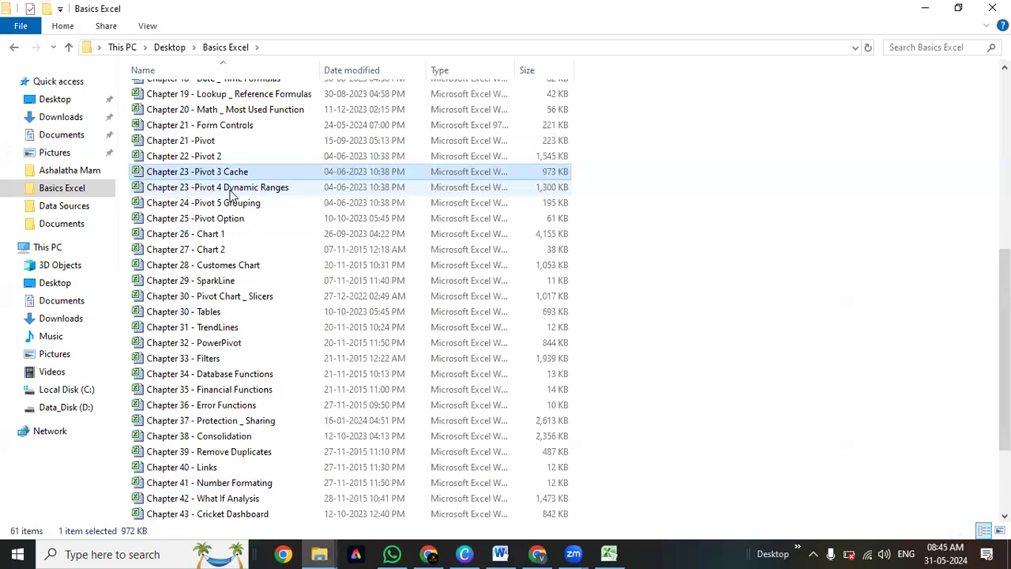
click(230, 189)
click(232, 204)
click(231, 221)
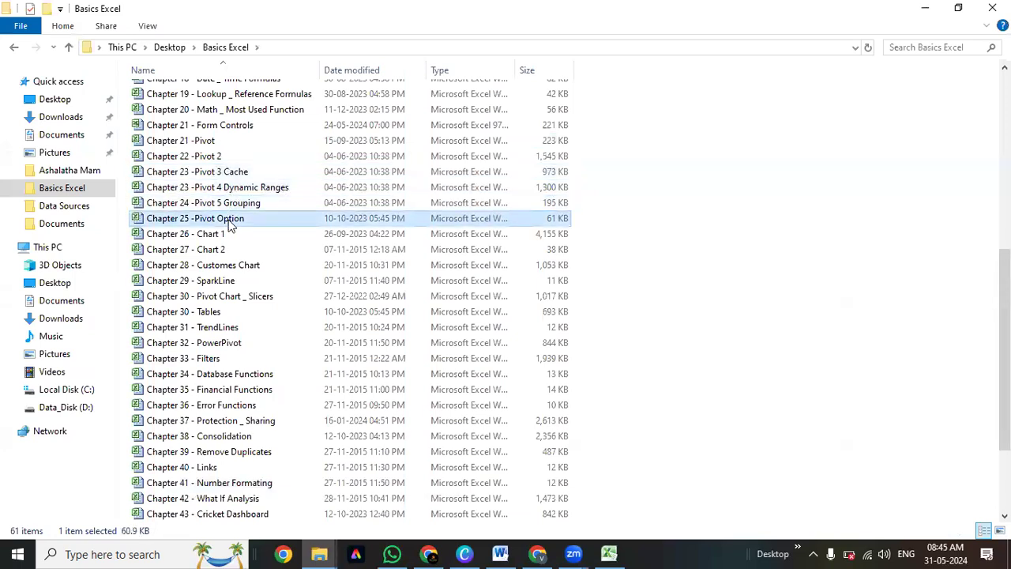
shift+click(225, 144)
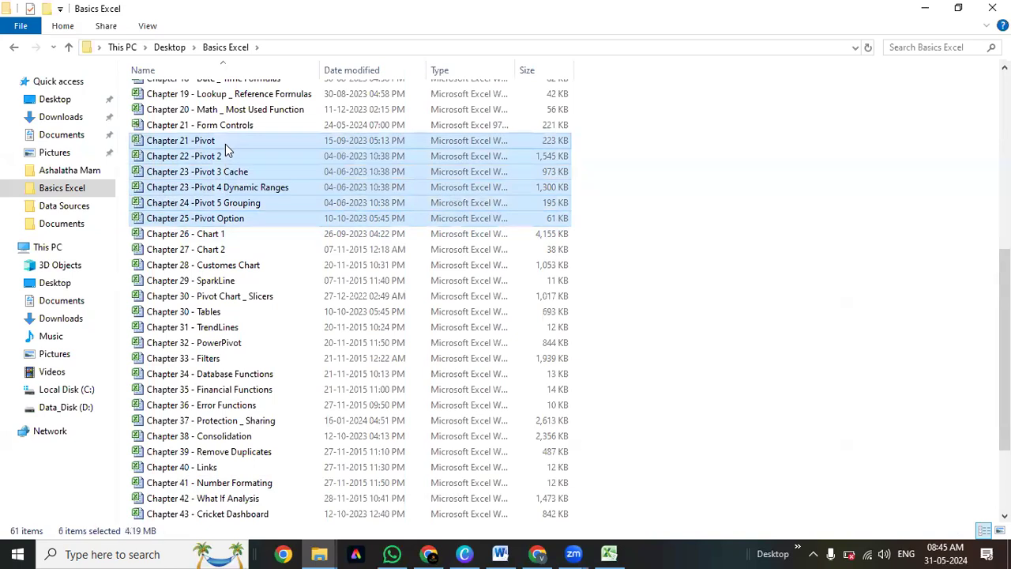
Open the Chapter 22 -Pivot 2 workbook from the Basics Excel folder.
click(225, 175)
click(225, 203)
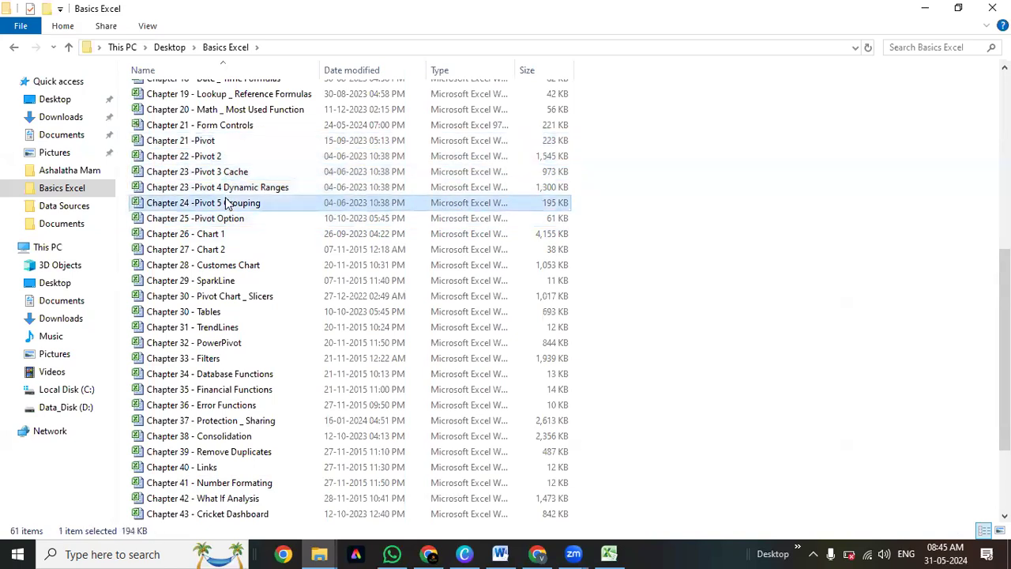
click(229, 188)
click(207, 157)
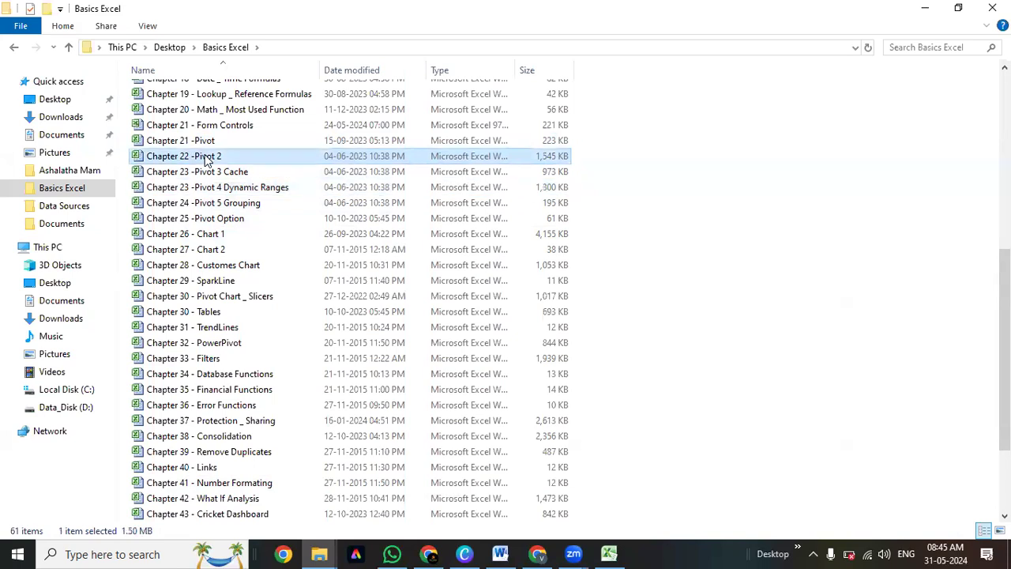
double_click(207, 157)
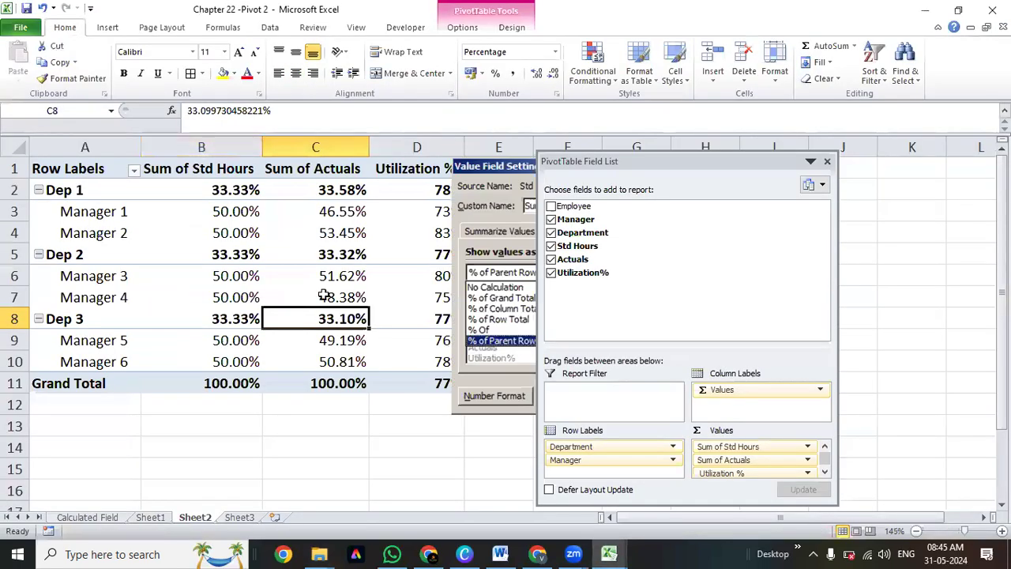
Highlight the Std Hours, Actuals and Utilization % columns on Sheet2 and move the PivotTable Field List off the Value Field Settings picture.
click(215, 177)
drag(215, 177, 413, 403)
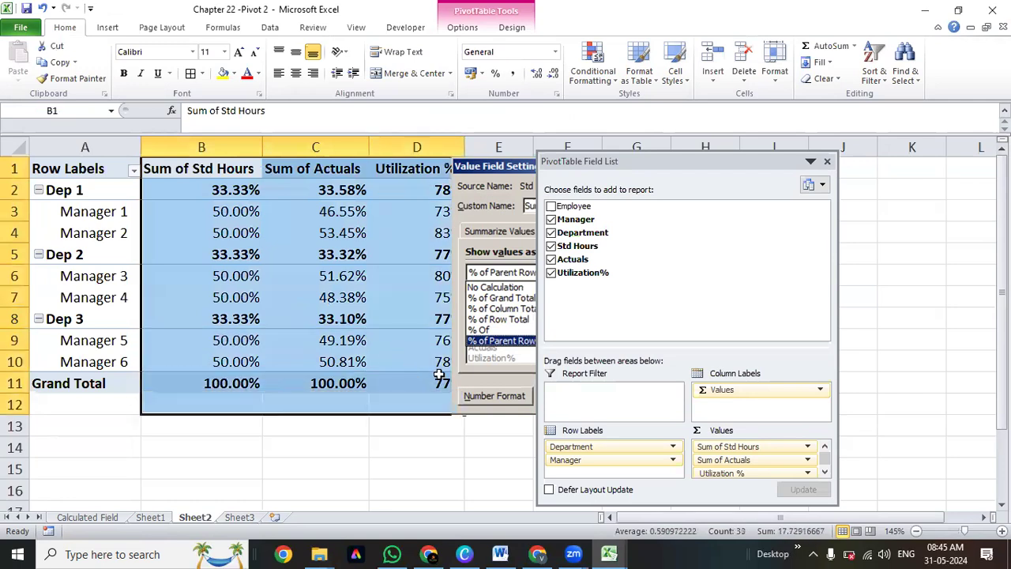
drag(670, 158, 816, 159)
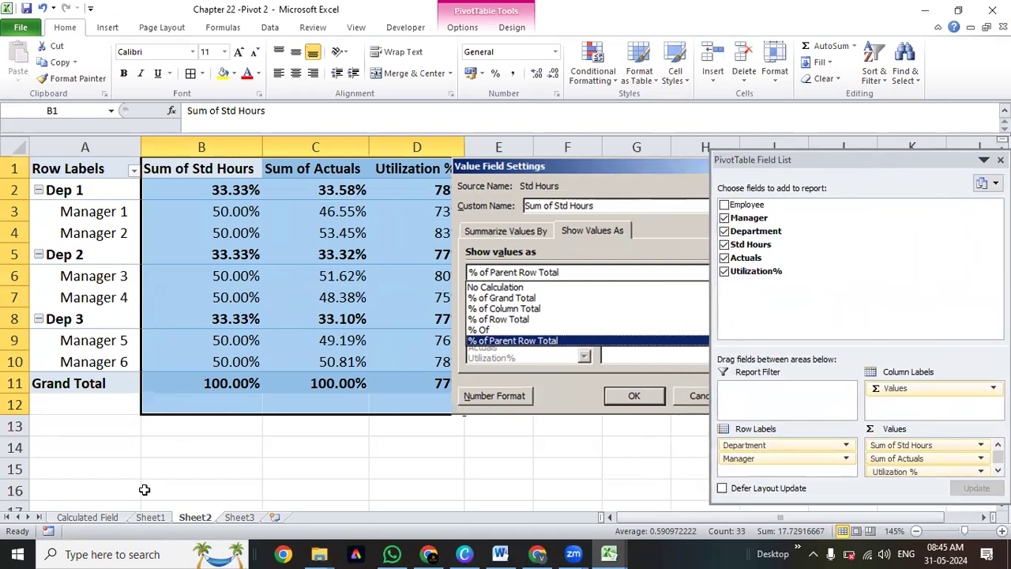
On the Calculated Field sheet, highlight the Utilization % values, close the field list and move the Insert Calculated Field picture beside the PivotTable Tools picture.
click(93, 517)
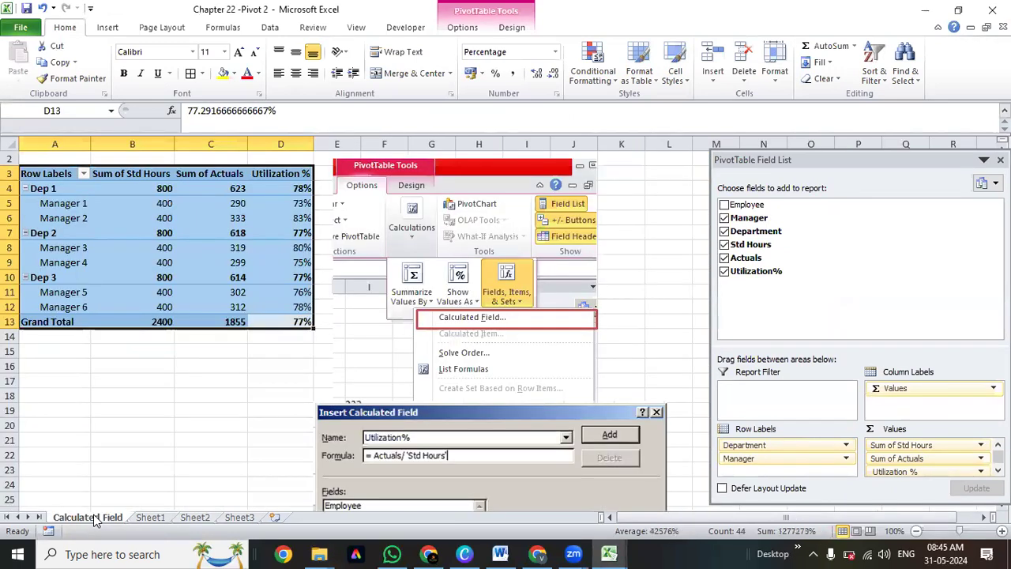
click(182, 393)
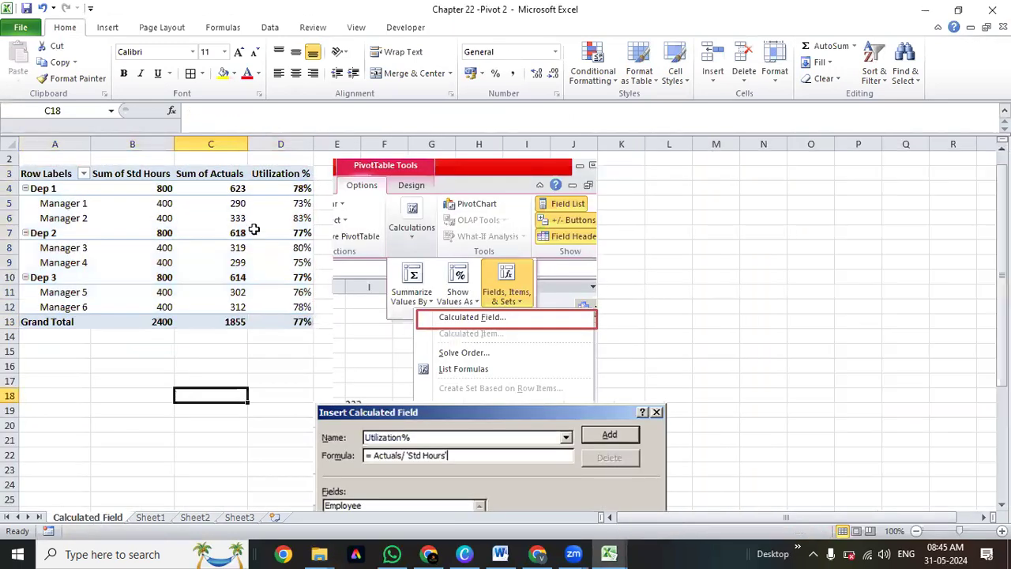
click(286, 187)
drag(282, 253, 290, 319)
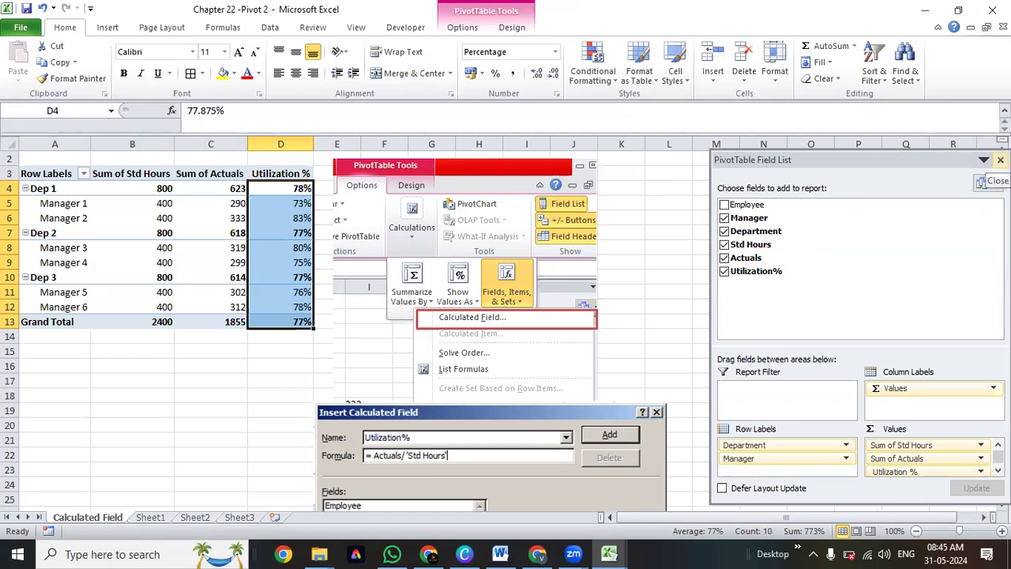
click(999, 159)
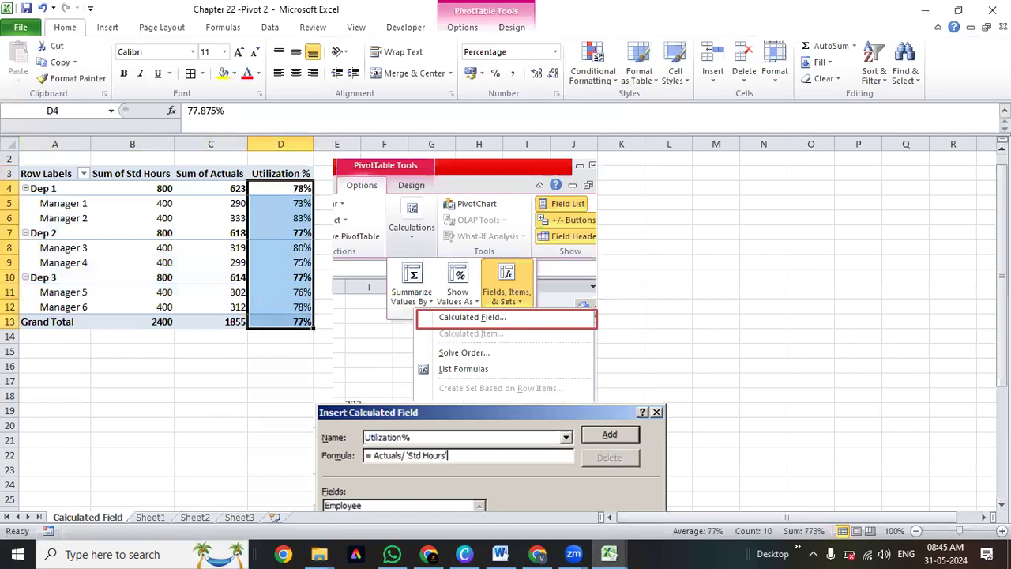
mouse_move(1001, 314)
mouse_down()
mouse_move(1001, 427)
mouse_move(1001, 300)
mouse_up()
drag(463, 429, 748, 177)
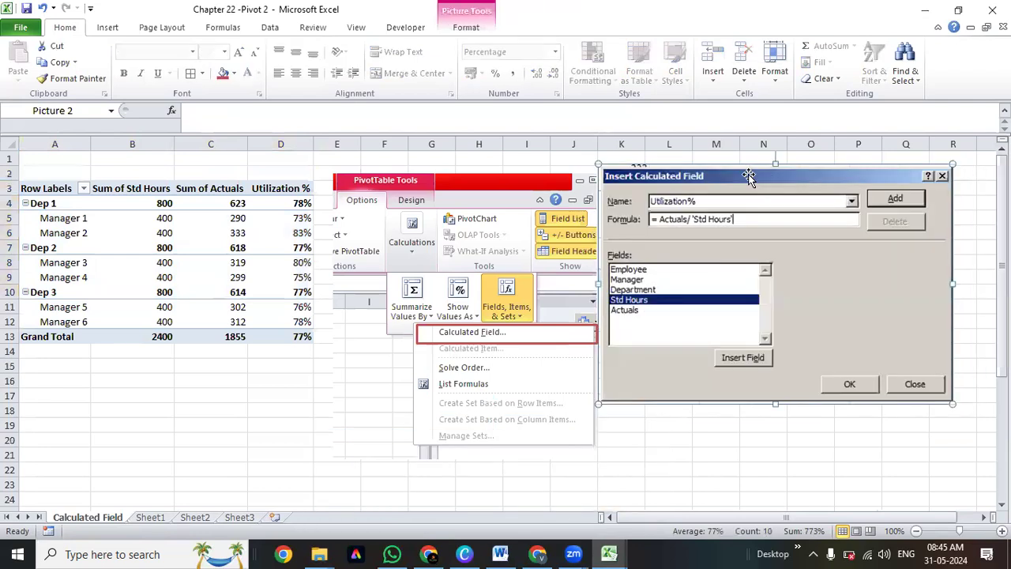
View the source data on Sheet1 and move the Value Field Settings picture on Sheet2 clear of the Utilization % column.
click(155, 519)
click(213, 320)
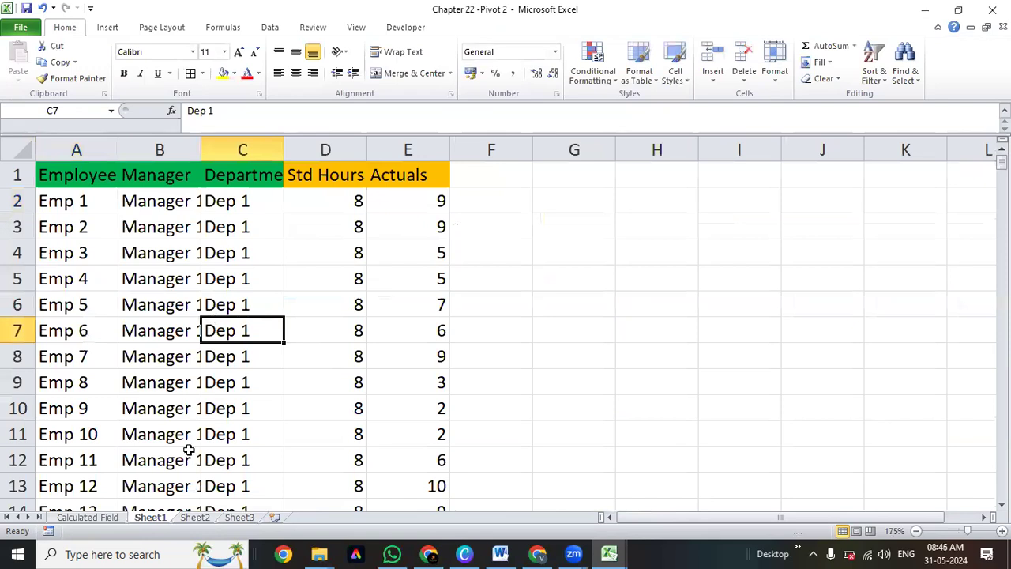
click(195, 517)
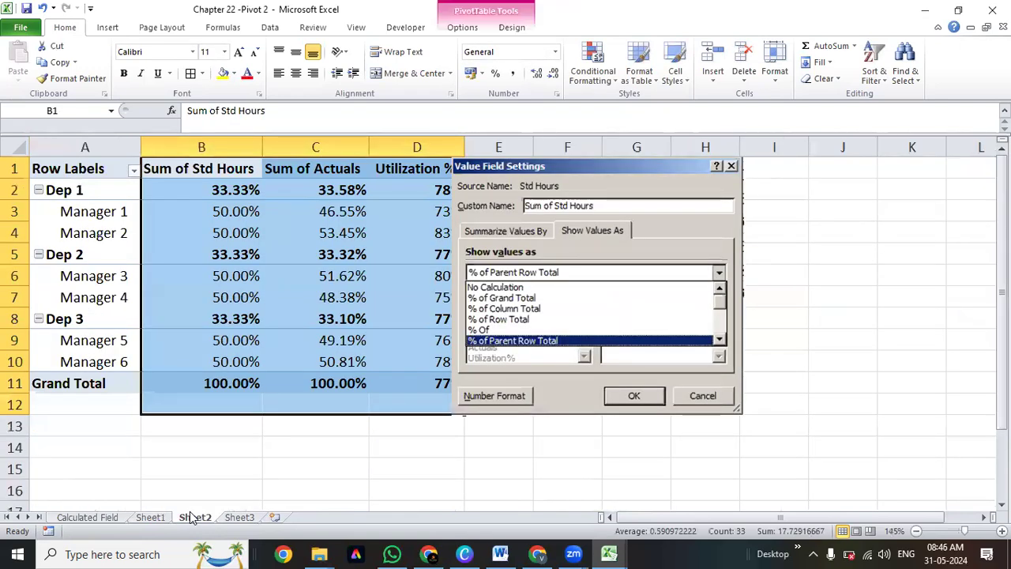
mouse_move(530, 165)
mouse_down()
mouse_move(640, 181)
mouse_move(542, 156)
mouse_up()
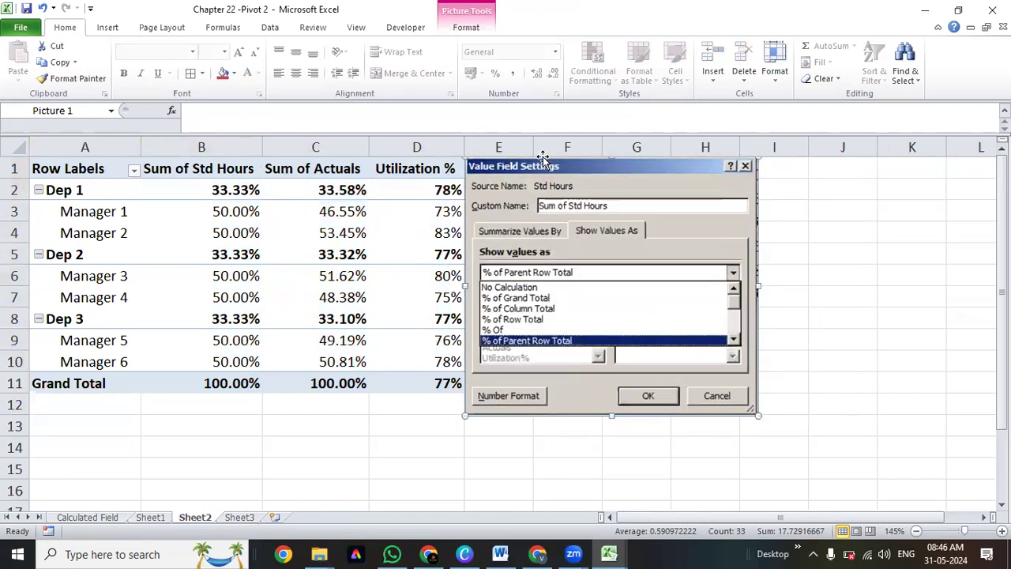
Return to Book1 and examine the Show Values As options for the managers' Std Hours and Actuals values without applying any.
click(338, 333)
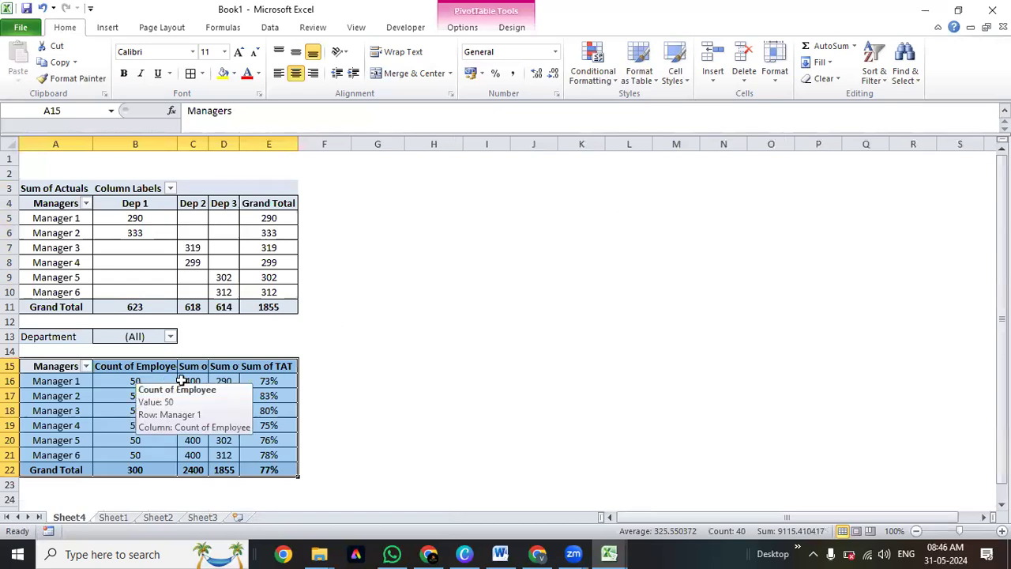
drag(194, 380, 221, 457)
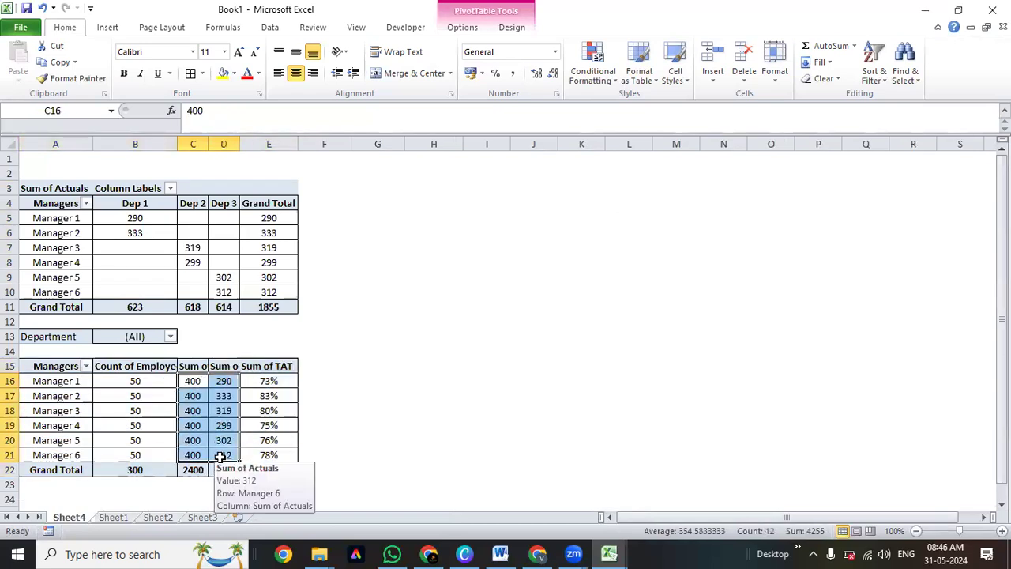
right_click(223, 458)
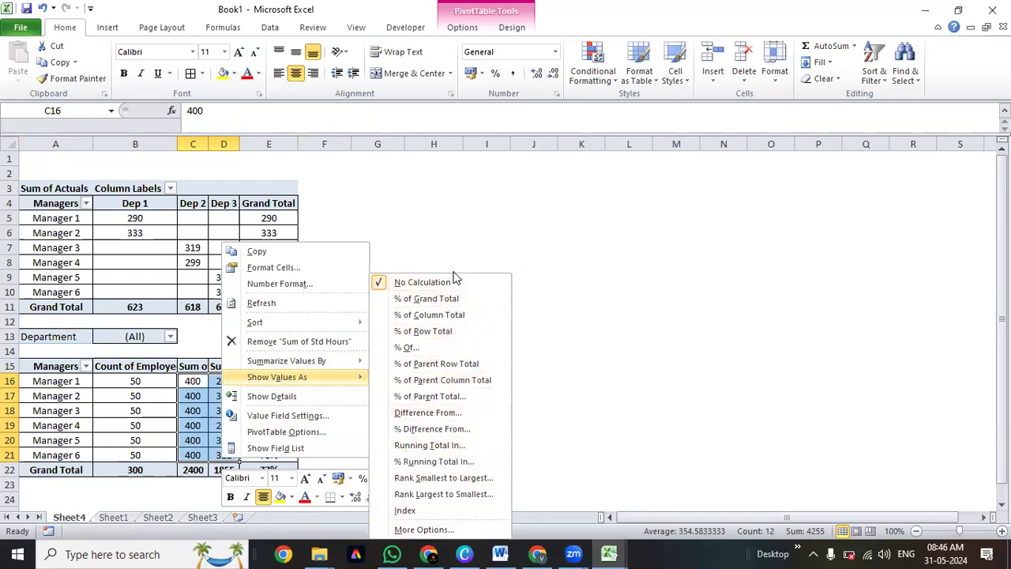
click(595, 242)
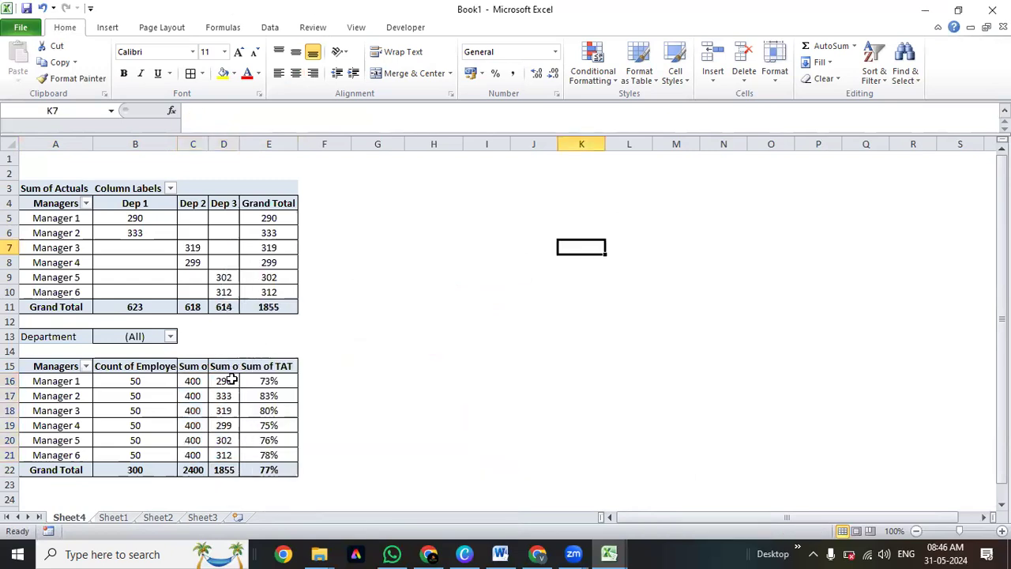
AutoFit the widths of the Sum of Std Hours, Sum of Actuals and Sum of TAT columns in the lower pivot table.
click(181, 359)
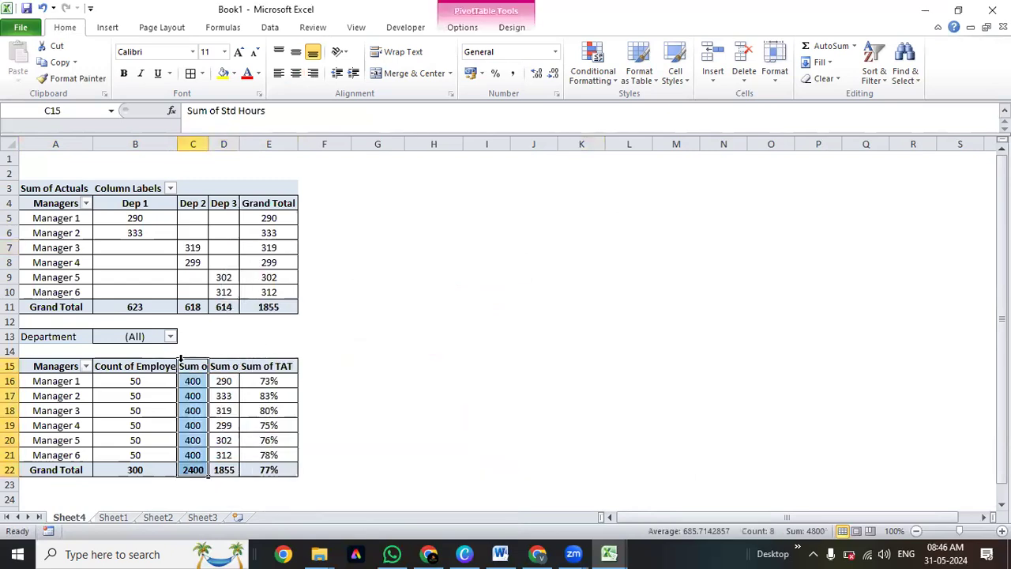
key(shift+Right)
key(shift+Right)
key(alt+h)
key(o)
key(i)
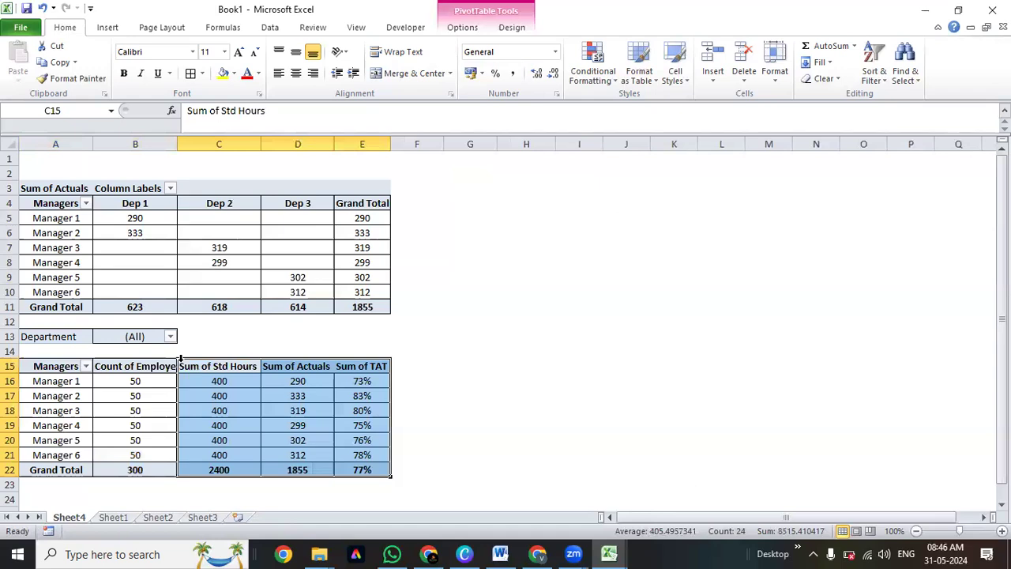
Display the six managers' Sum of Actuals values in the lower pivot table as % of Grand Total.
key(Right)
key(Right)
key(Right)
key(Right)
key(Down)
key(Left)
key(Left)
key(Left)
key(ctrl+shift+Down)
key(shift+Up)
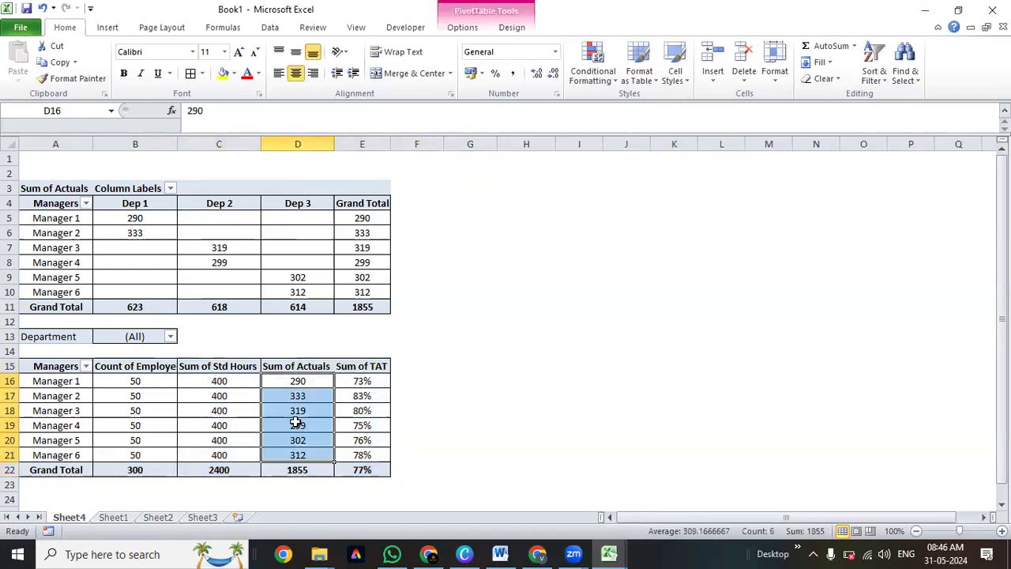
right_click(295, 423)
mouse_move(360, 345)
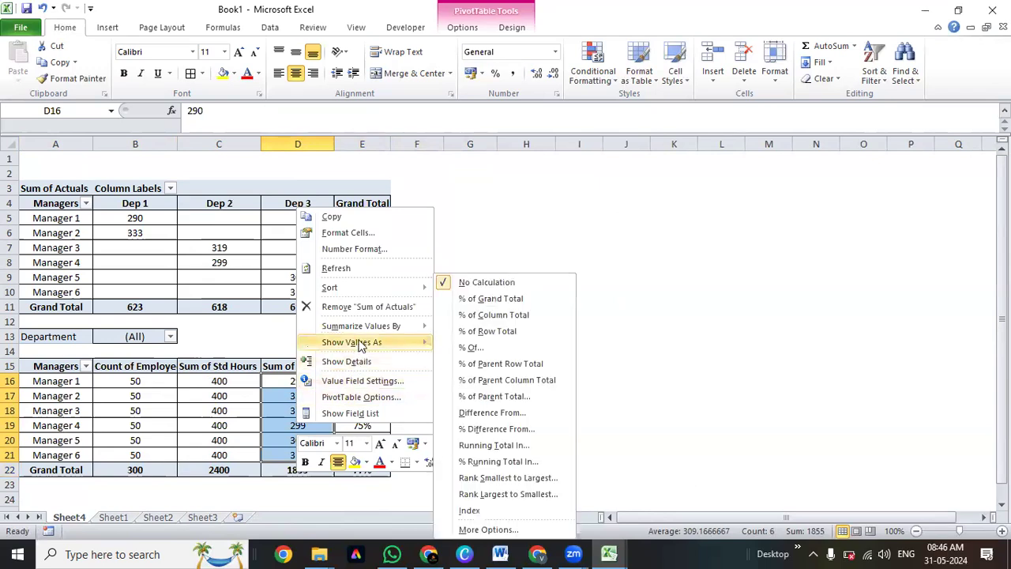
click(503, 306)
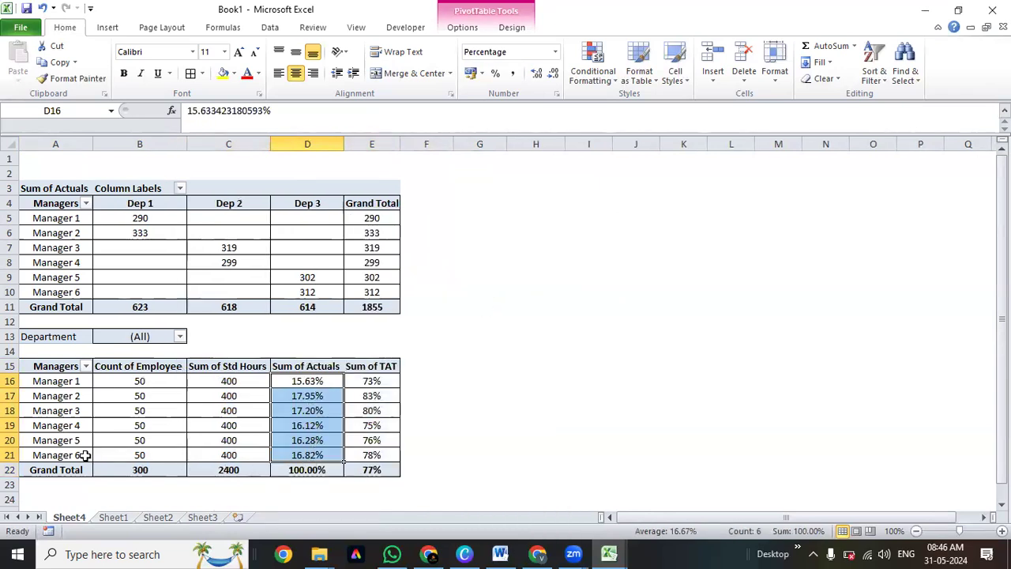
Examine the managers' Sum of Actuals percentages and compare them with the grand total and the Sum of TAT values.
drag(83, 455, 80, 371)
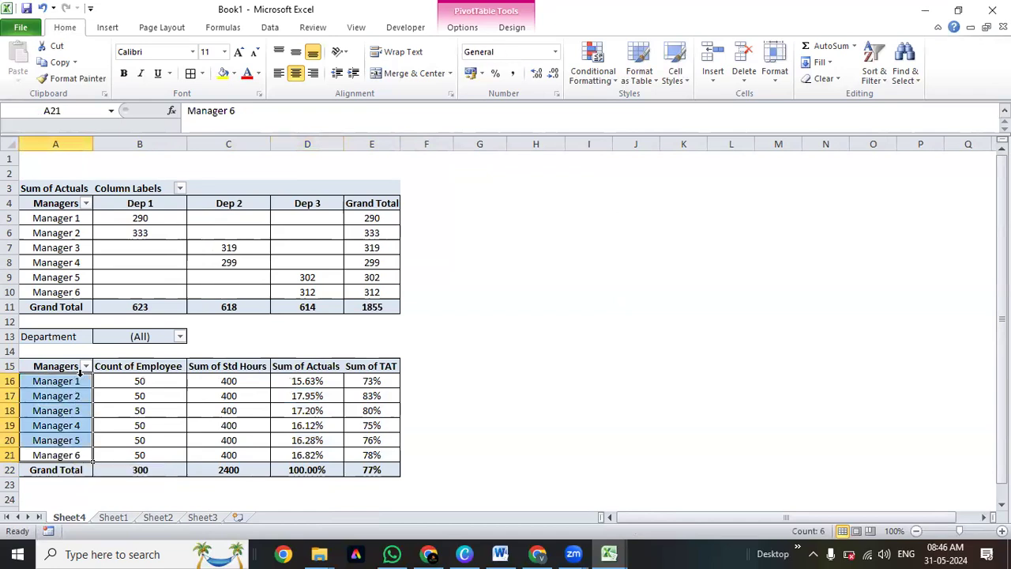
click(302, 483)
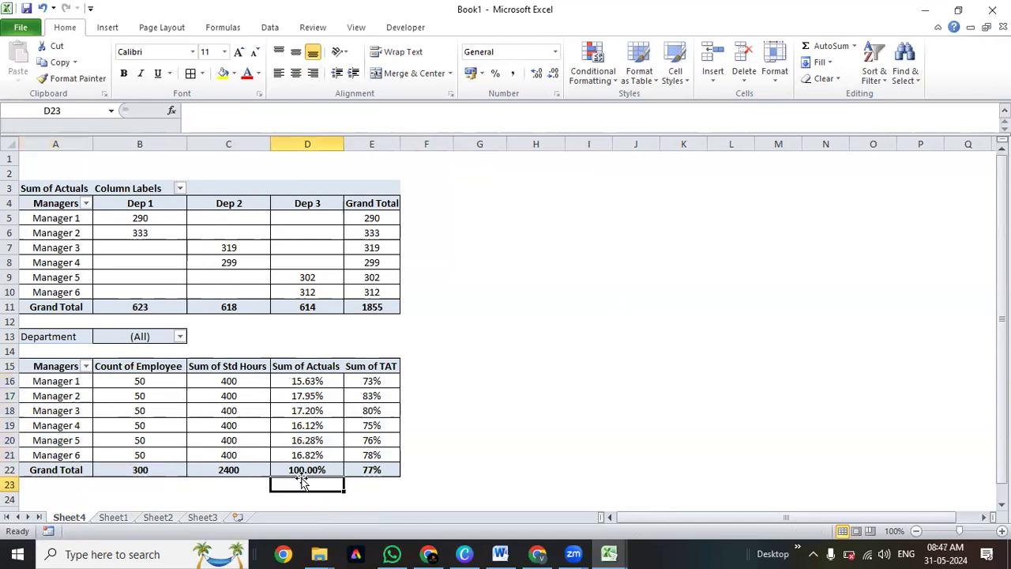
drag(308, 454, 297, 381)
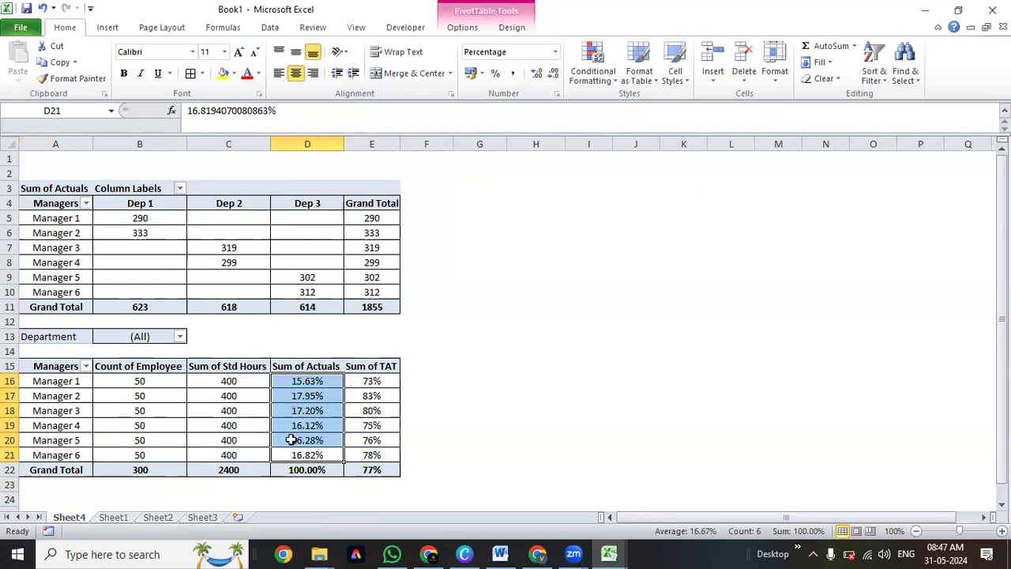
click(293, 396)
mouse_move(294, 409)
mouse_down()
mouse_move(76, 405)
mouse_move(300, 408)
mouse_up()
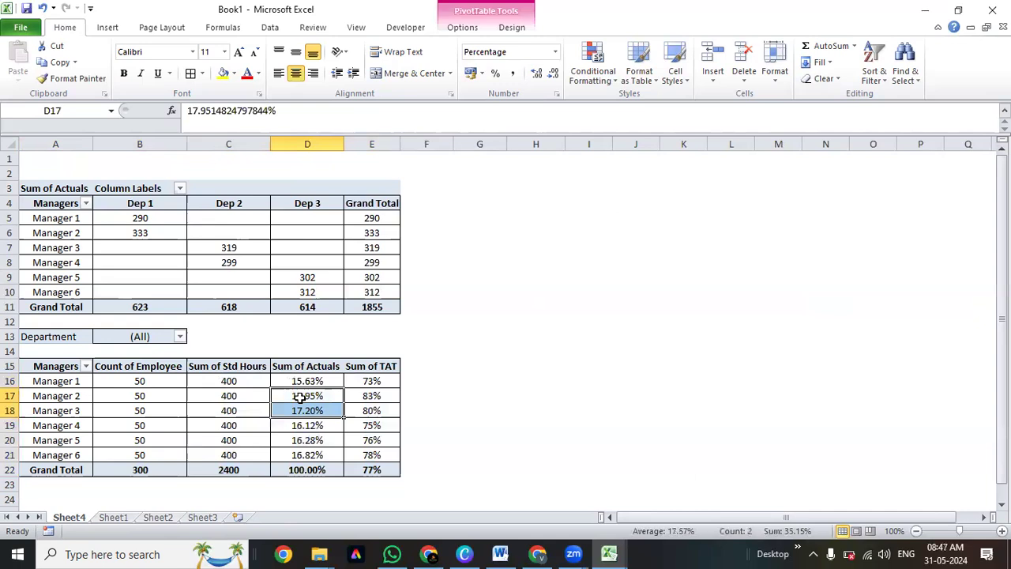
click(301, 395)
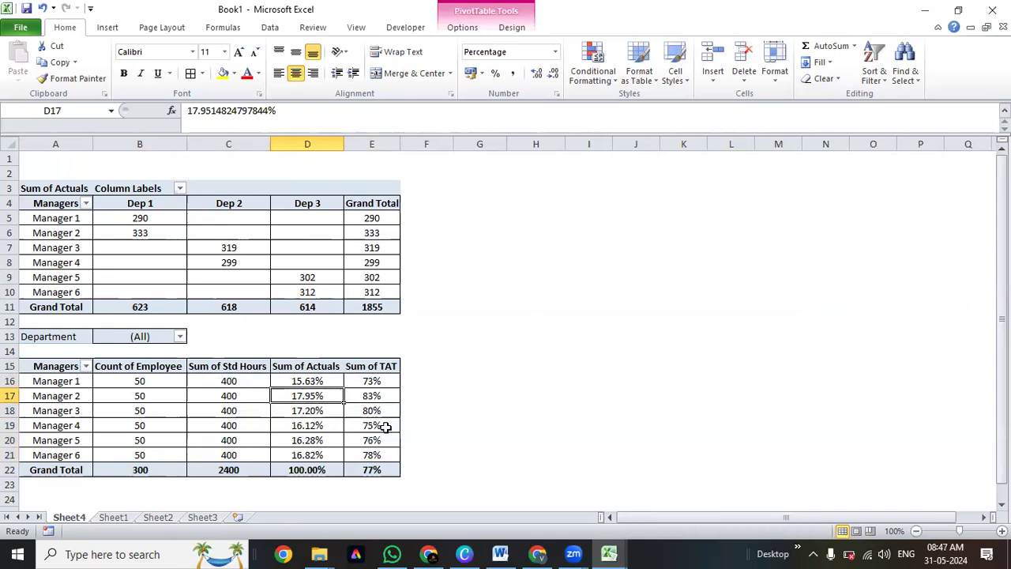
click(387, 439)
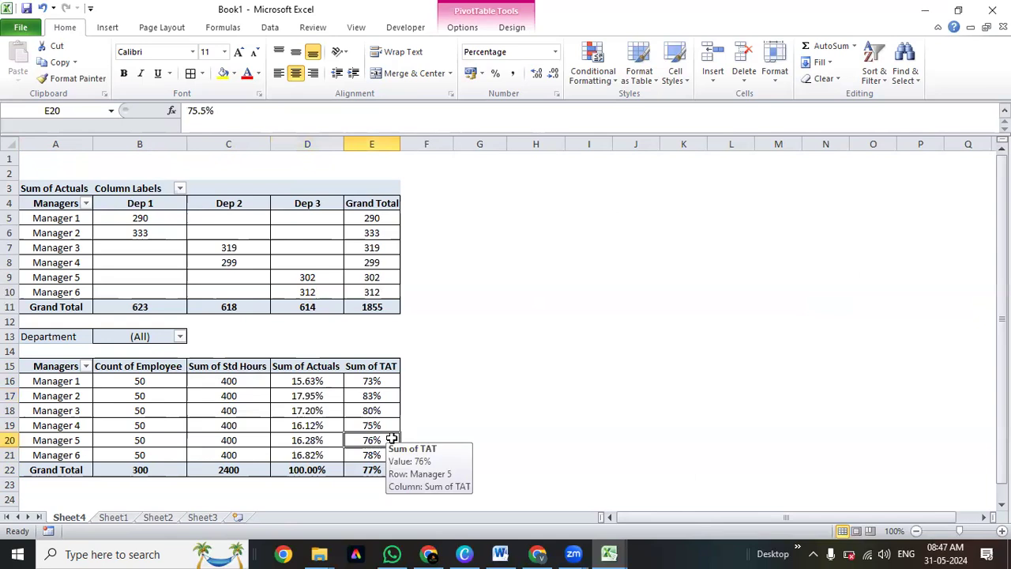
click(368, 380)
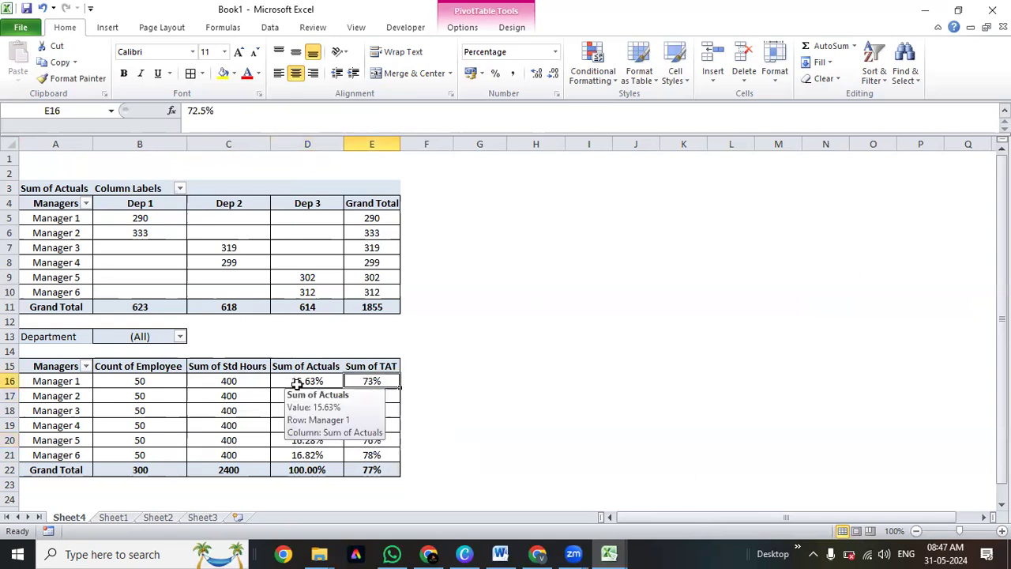
click(292, 381)
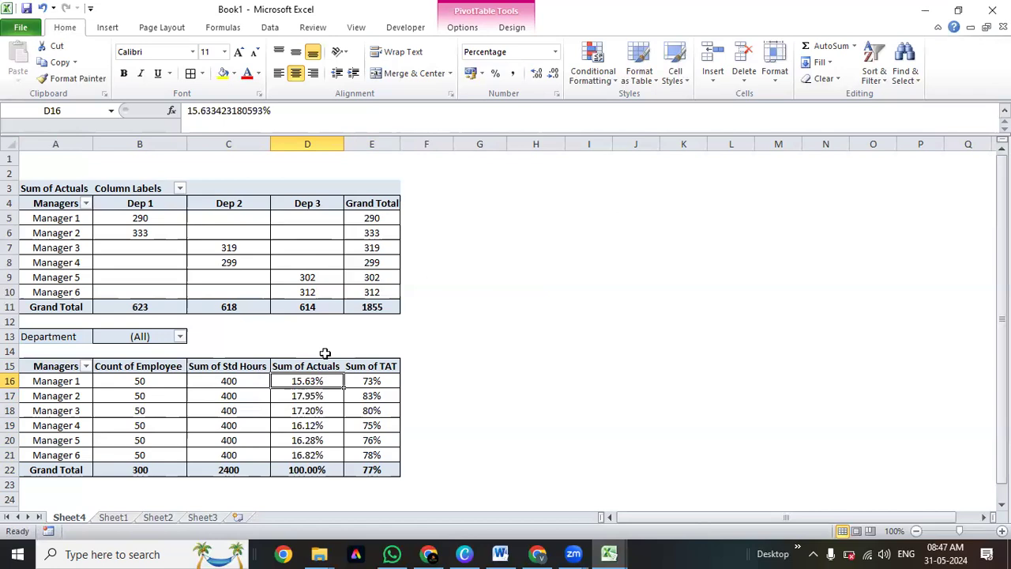
Undo the percentage display of the managers' Sum of Actuals values.
drag(312, 382, 317, 456)
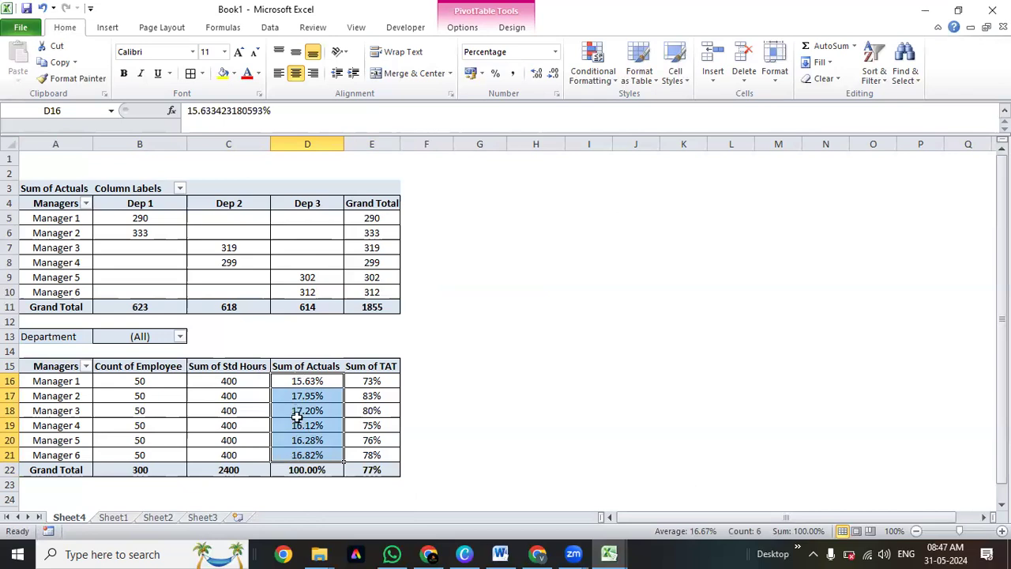
drag(305, 377, 312, 452)
key(ctrl+z)
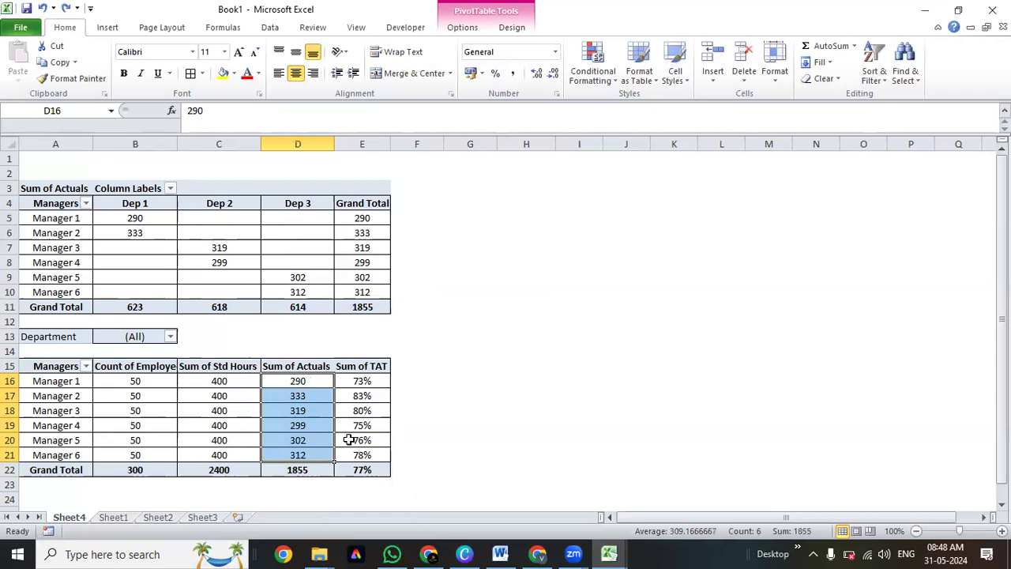
Calculate Manager 1's share of the total Actuals in F16 with =D16/D22, formatted as a percentage with two decimals.
click(428, 384)
text(=)
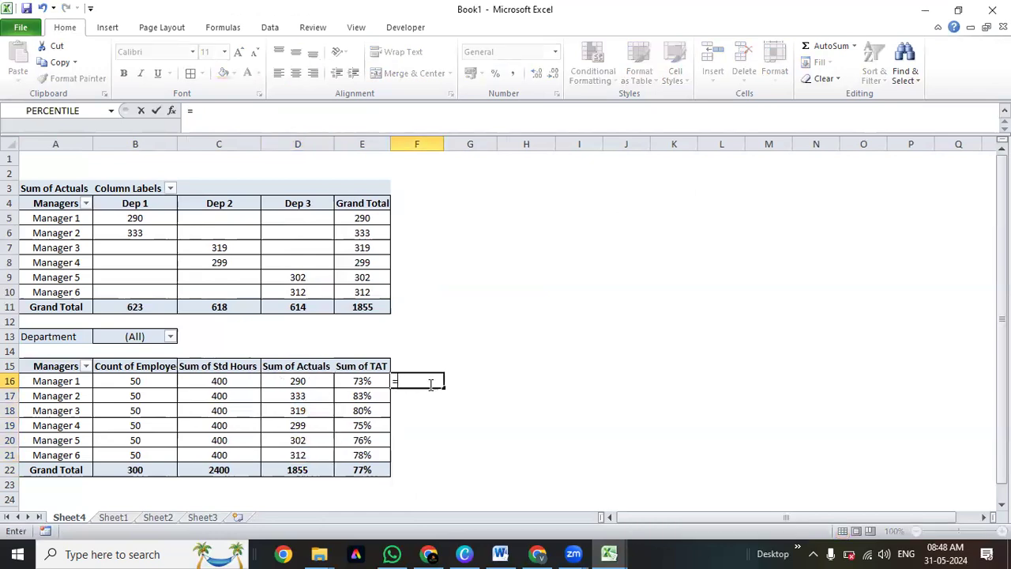
text(D)
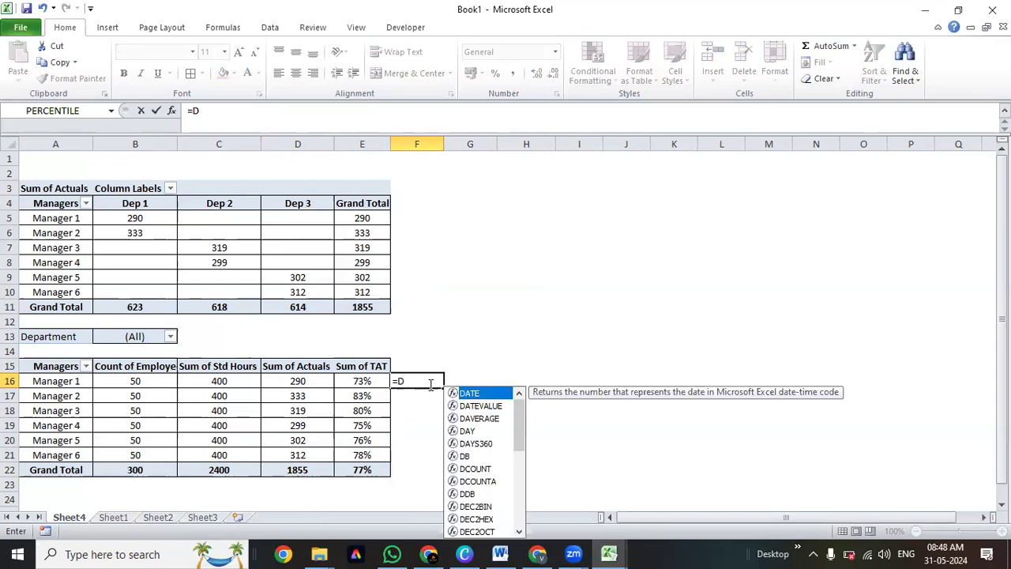
text(1)
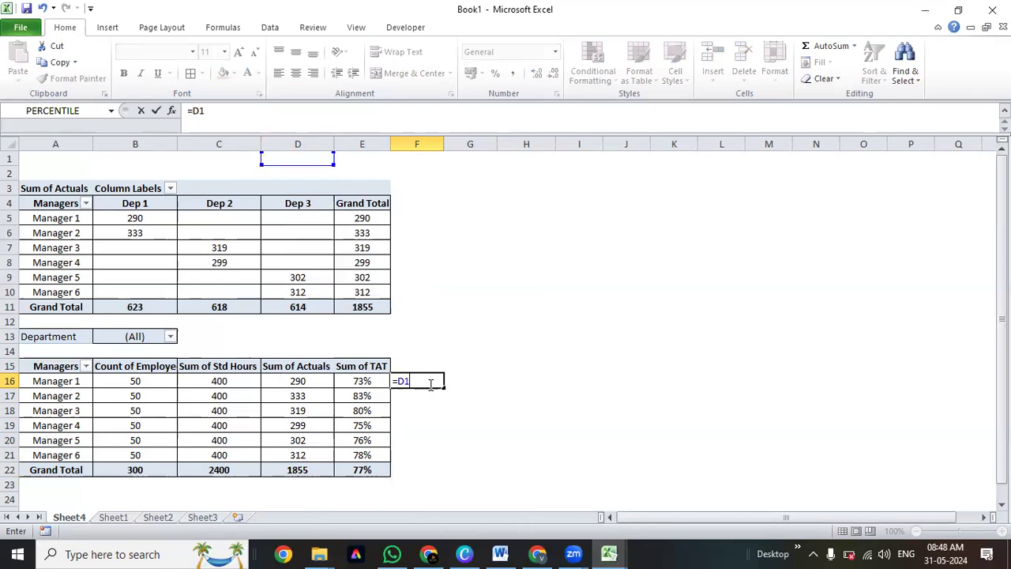
text(6/)
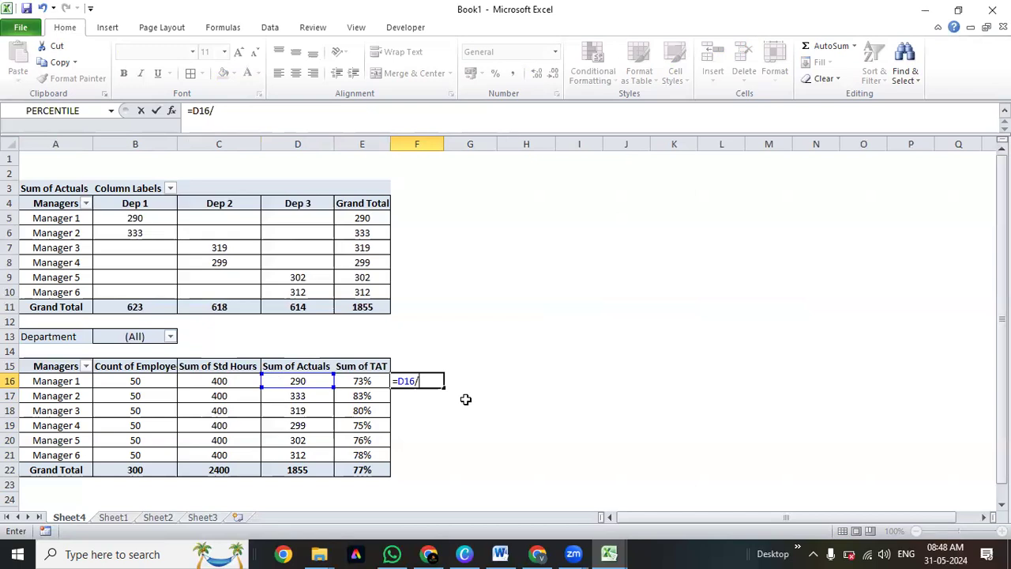
text(D22)
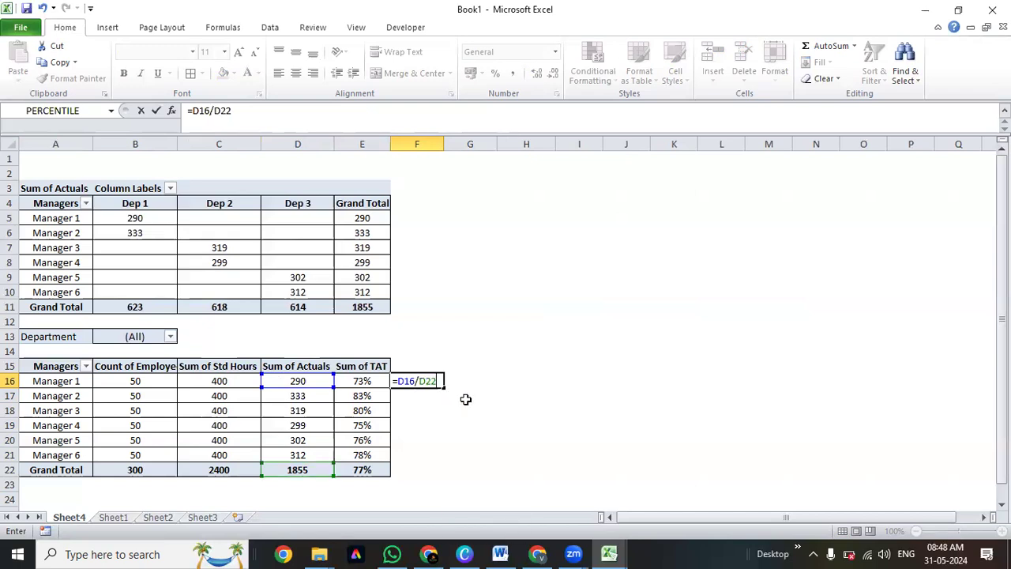
key(Return)
key(Up)
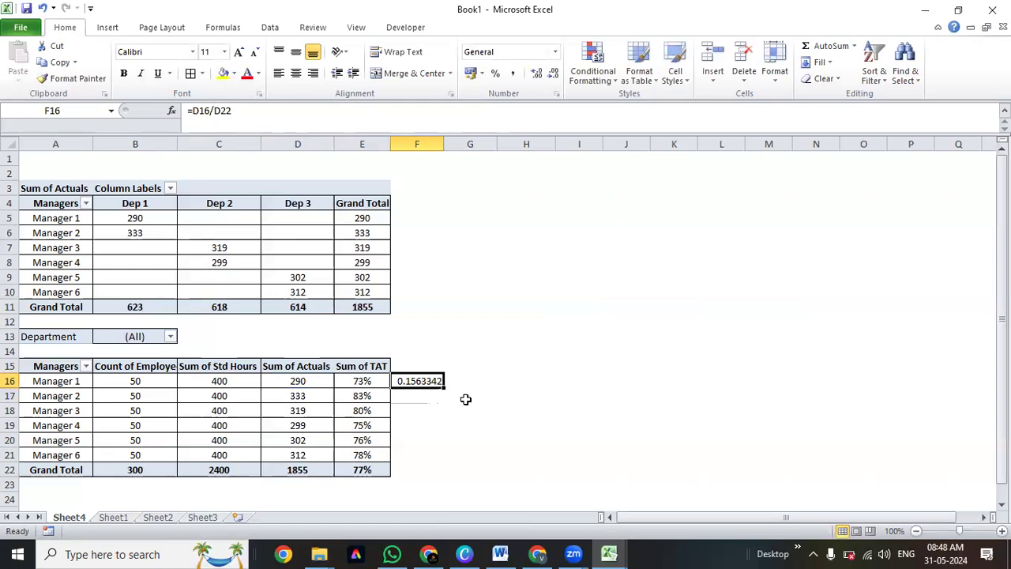
key(ctrl+shift+5)
click(536, 73)
click(536, 73)
Try copying the F16 formula down to F21 for the remaining managers, and undo the paste.
key(ctrl+c)
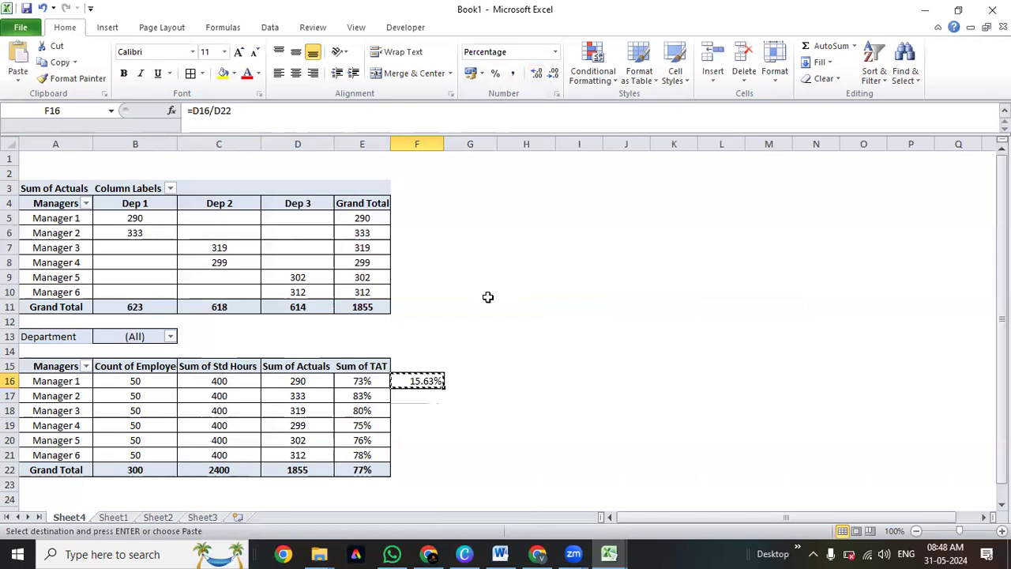
key(shift+Down)
key(shift+Down)
key(shift+Down)
key(shift+Down)
key(shift+Down)
key(ctrl+v)
key(Escape)
key(ctrl+z)
Start a GETPIVOTDATA formula in F17, cancel it and clear the formula from F16.
key(Up)
key(Down)
key(Escape)
key(Down)
text(=get)
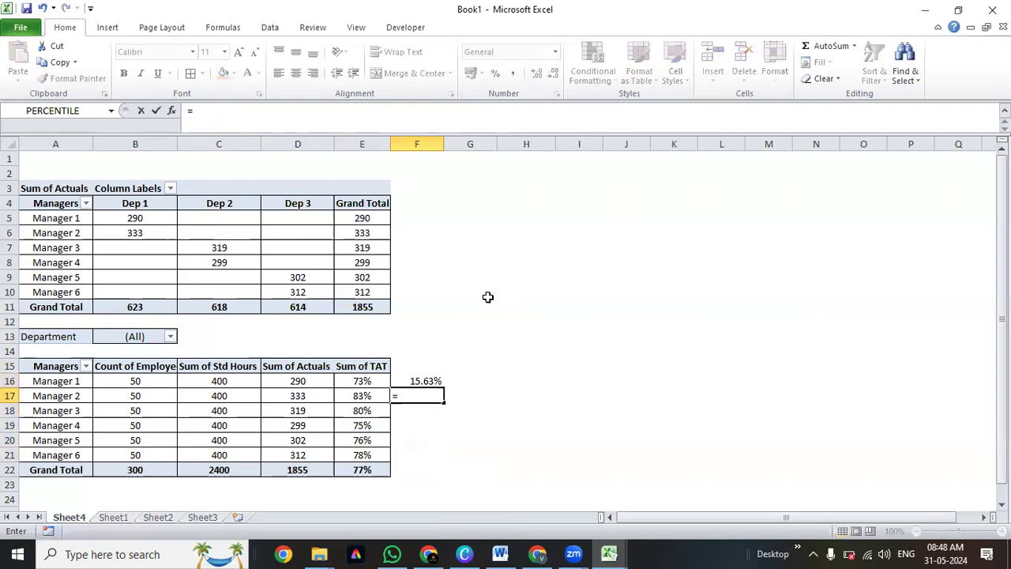
key(Tab)
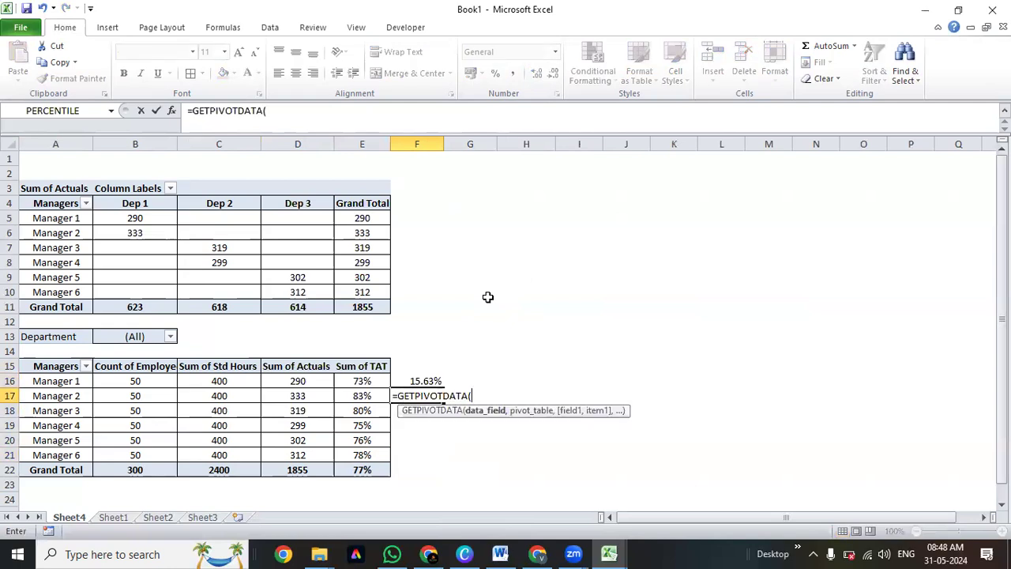
key(Escape)
key(Up)
key(Delete)
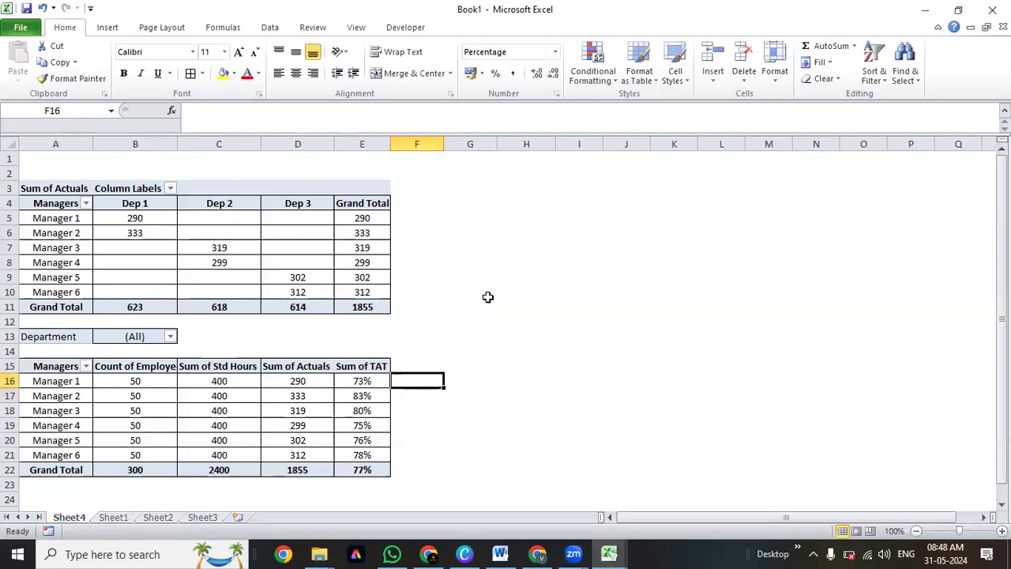
Select the Sum of Actuals values for Manager 1 through Manager 6, excluding the grand total.
key(Left)
key(Left)
key(Left)
key(Left)
key(Left)
key(Right)
key(Right)
key(Right)
key(Left)
key(Right)
key(ctrl+shift+Down)
key(shift+Up)
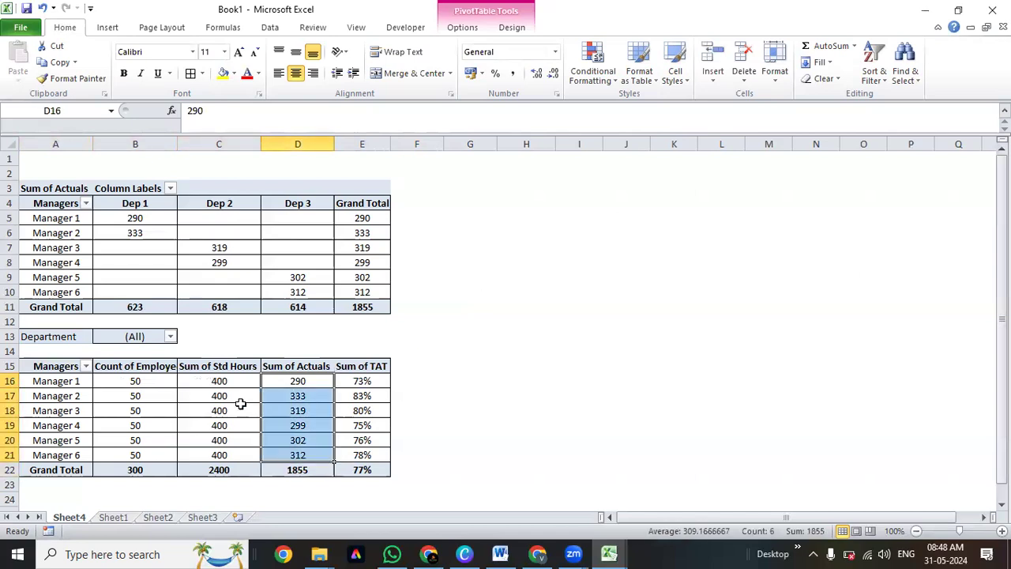
right_click(304, 455)
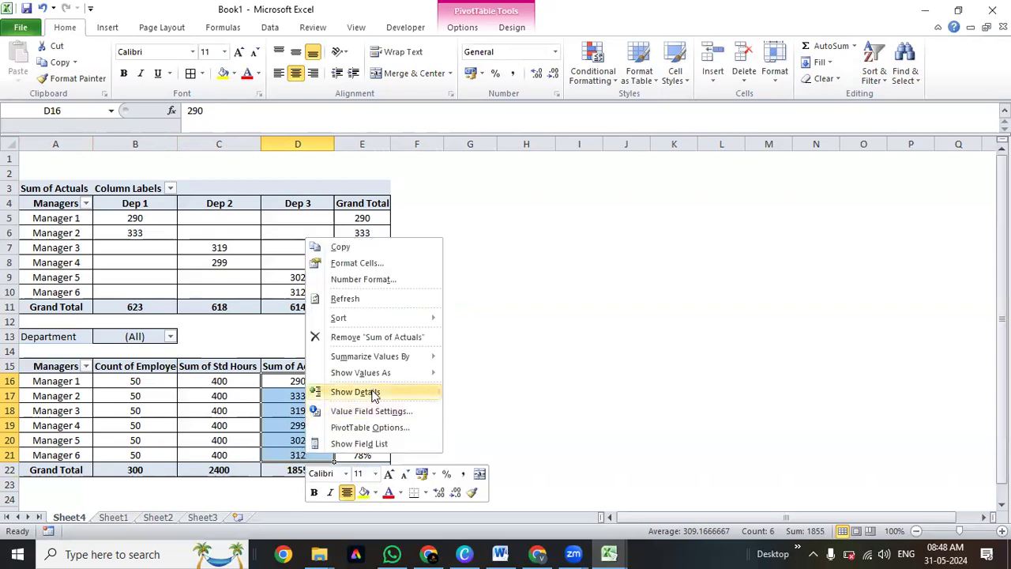
click(377, 429)
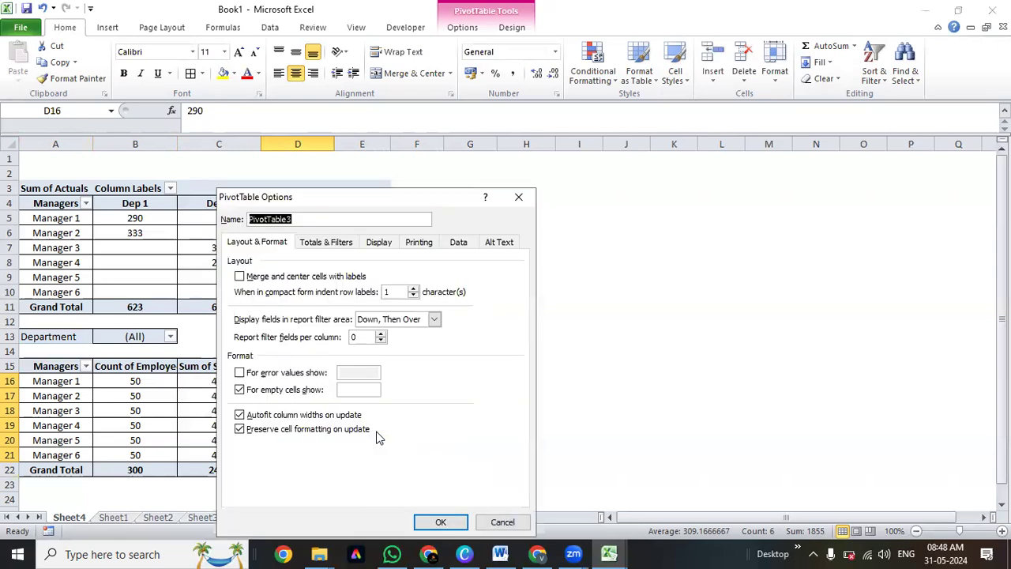
click(518, 191)
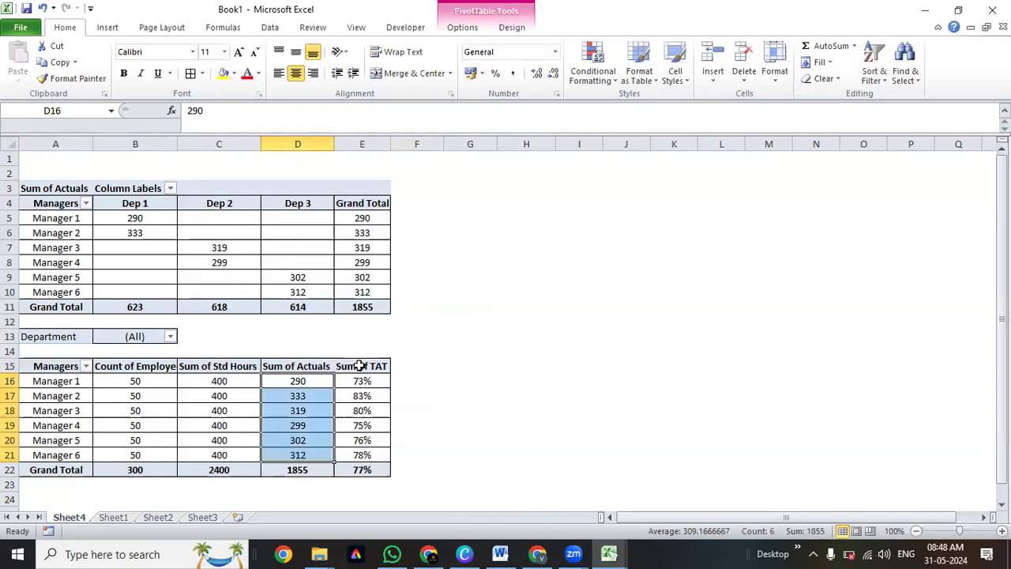
Set the selected Sum of Actuals field to show its values as % of Grand Total.
right_click(313, 411)
mouse_move(380, 325)
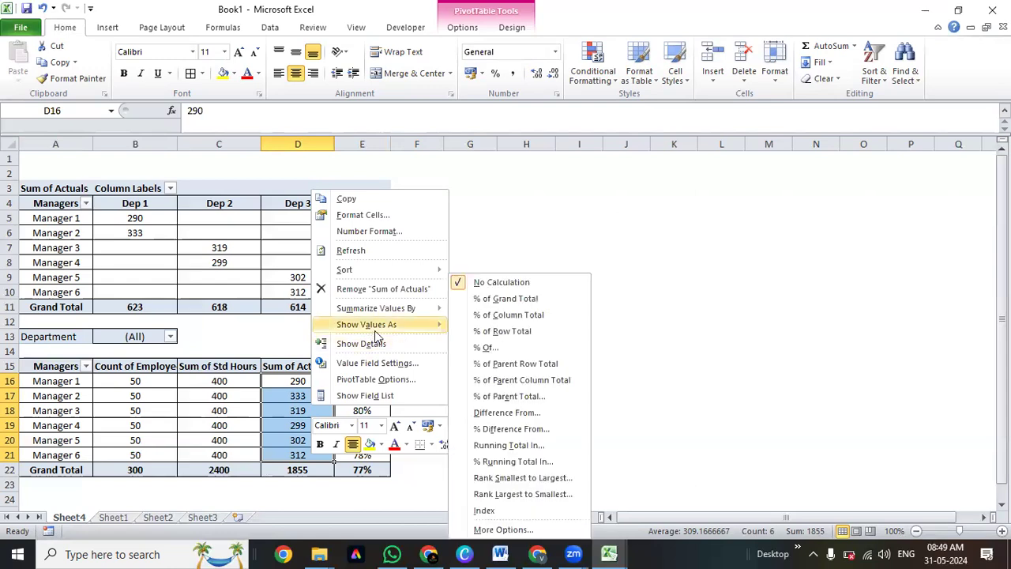
click(504, 300)
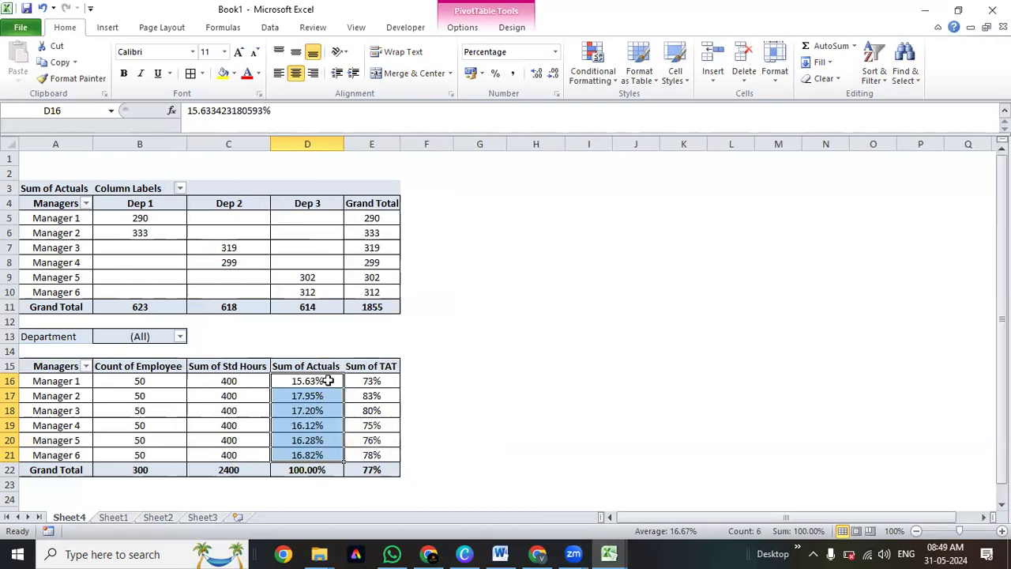
Apply a Thick Box Border around the whole lower pivot table, from the Managers header to the Grand Total row.
click(328, 381)
drag(328, 380, 66, 361)
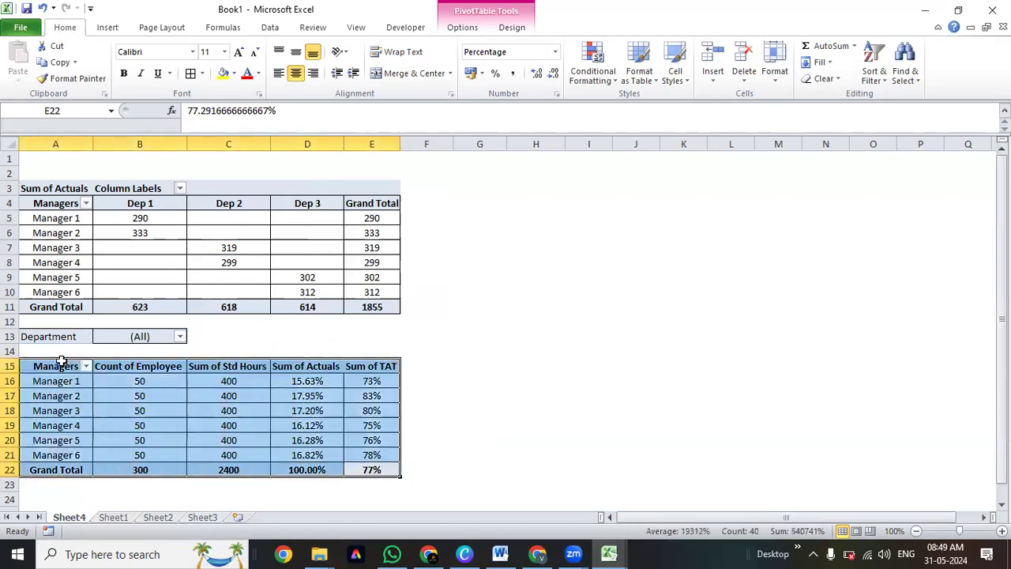
click(202, 73)
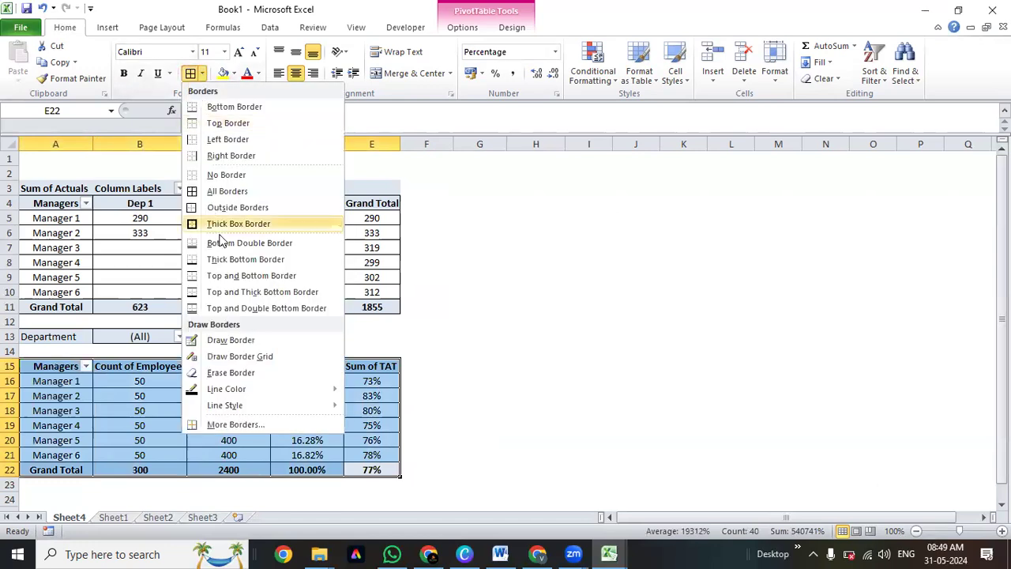
click(214, 224)
double_click(358, 366)
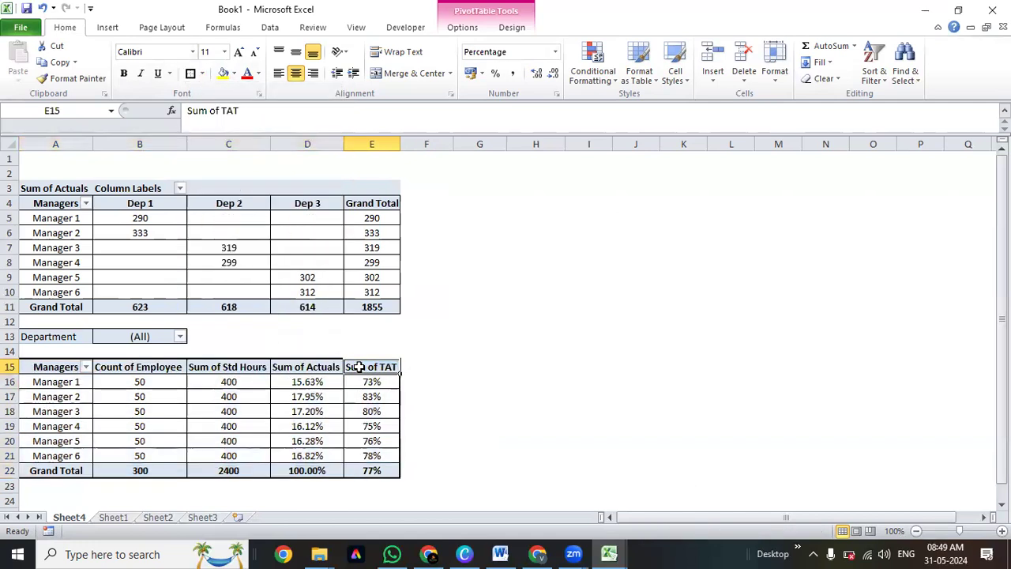
click(563, 386)
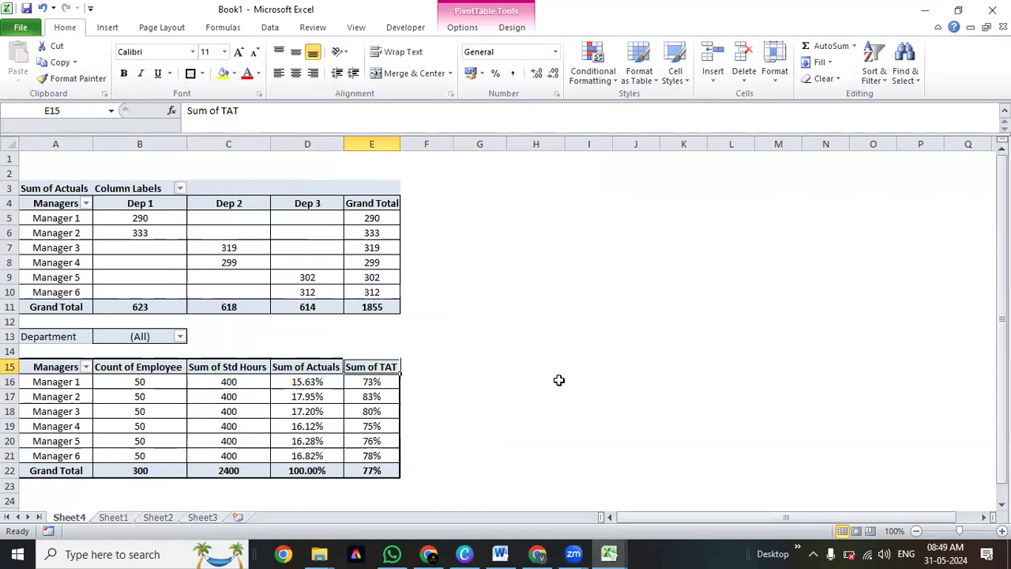
Switch to the Chapter 21 -Pivot workbook and compare the Dep 1, Dep 2, Dep 3 and Pivot sheets.
key(alt+Tab)
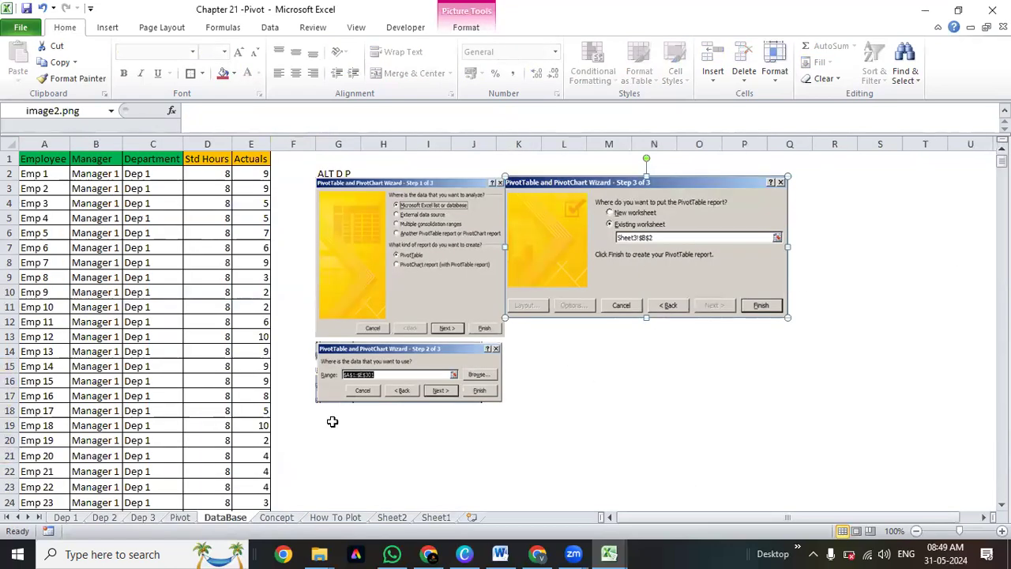
click(63, 517)
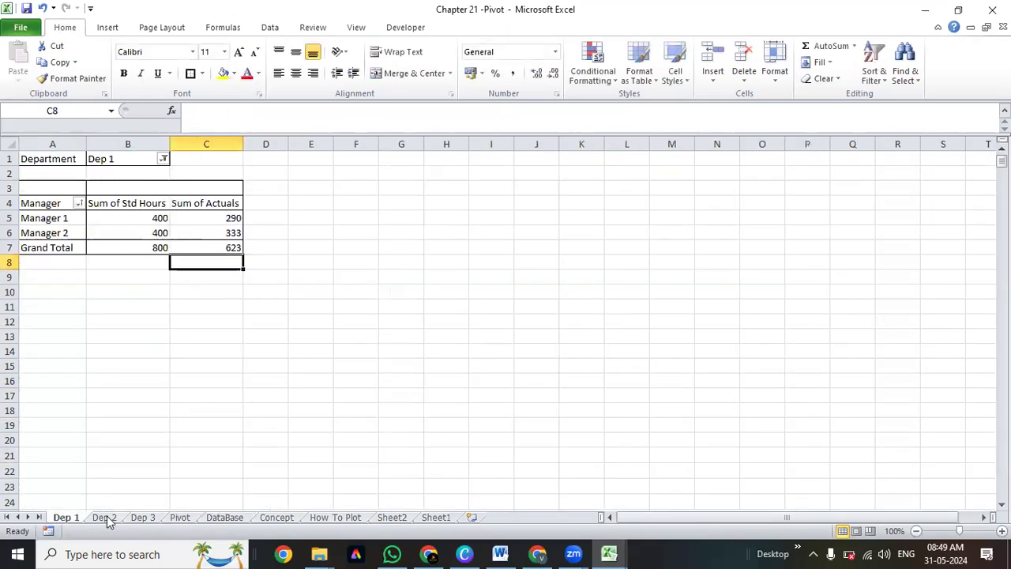
click(107, 518)
click(67, 519)
click(103, 519)
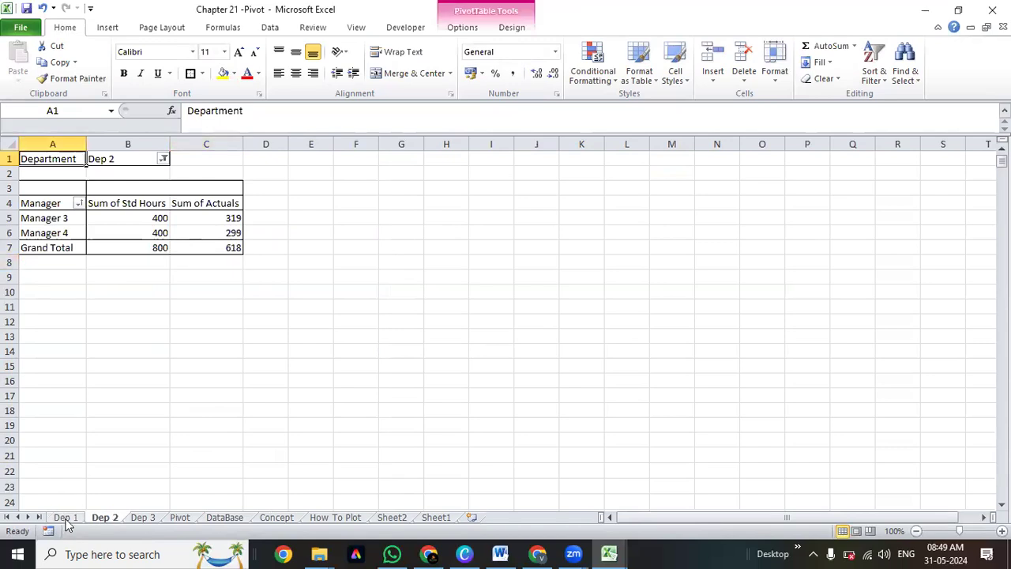
click(66, 518)
click(107, 519)
click(144, 518)
click(170, 519)
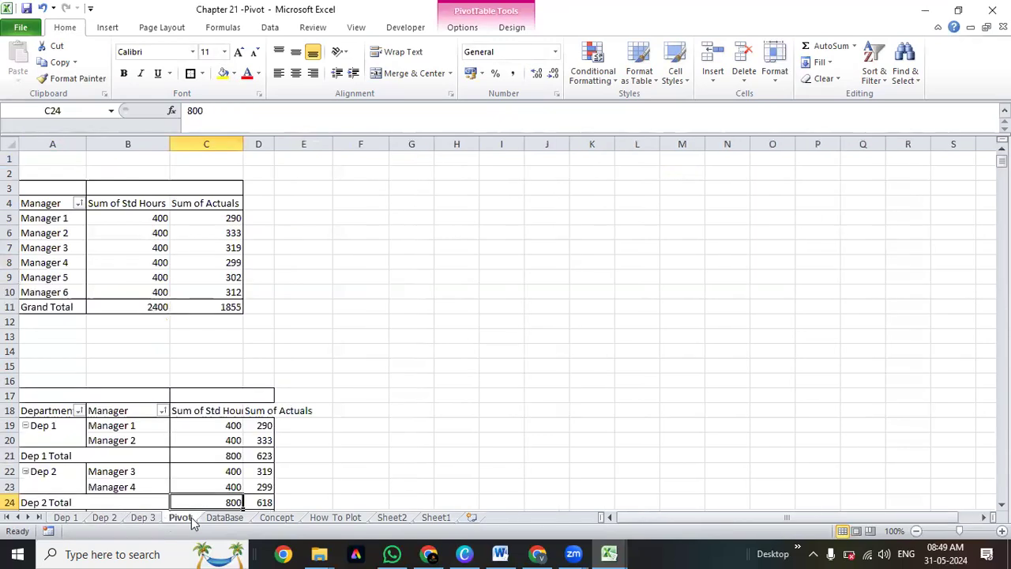
Look through the DataBase, Concept, How To Plot, Sheet2 and Sheet1 sheets of the Chapter 21 -Pivot workbook.
click(219, 517)
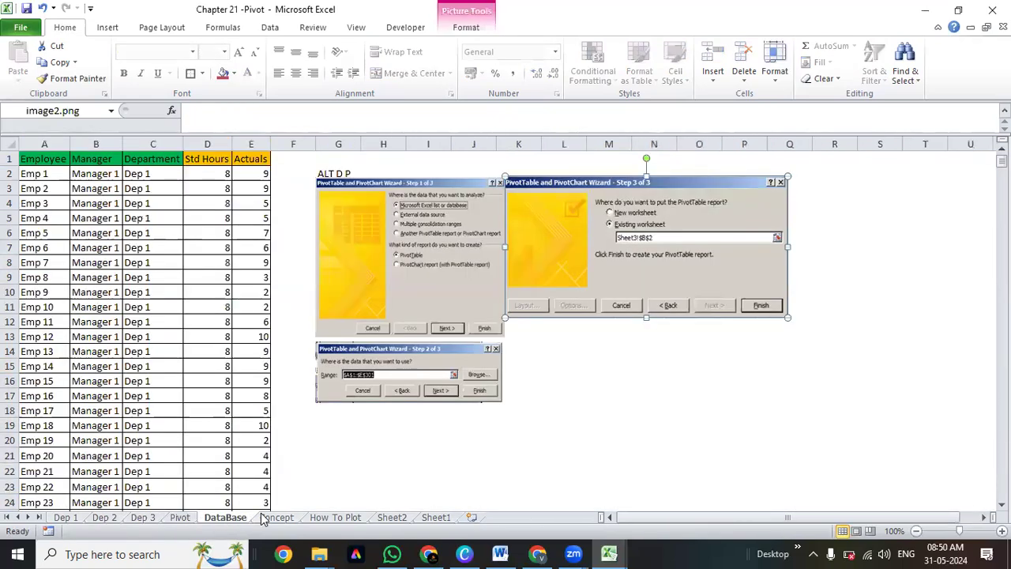
click(265, 517)
click(222, 518)
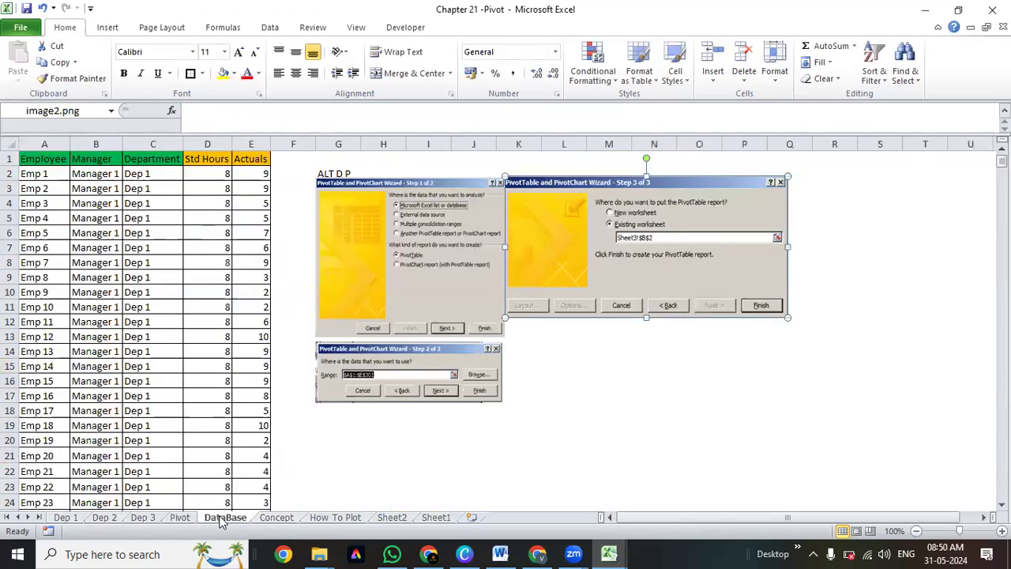
click(276, 517)
click(311, 518)
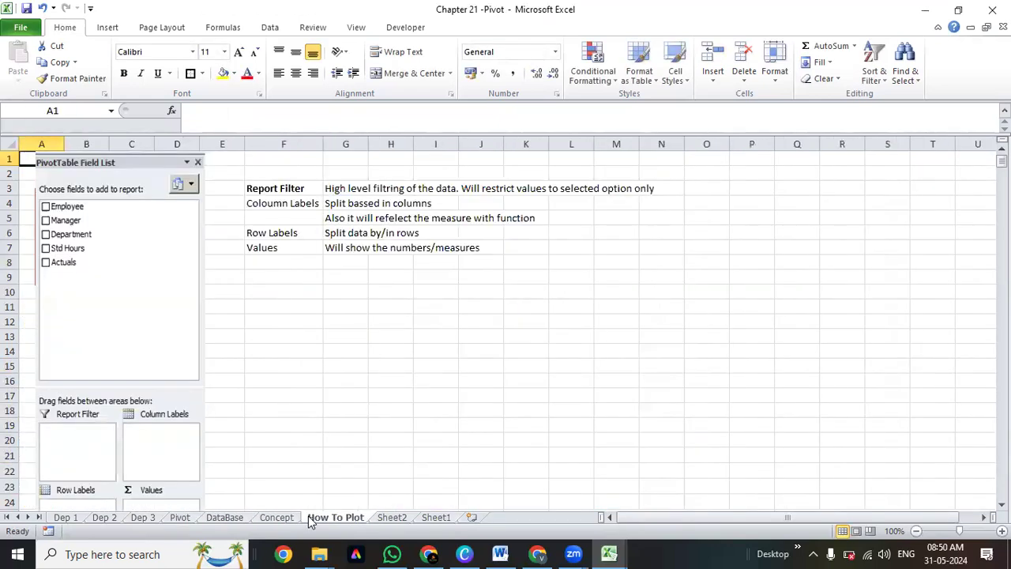
click(395, 517)
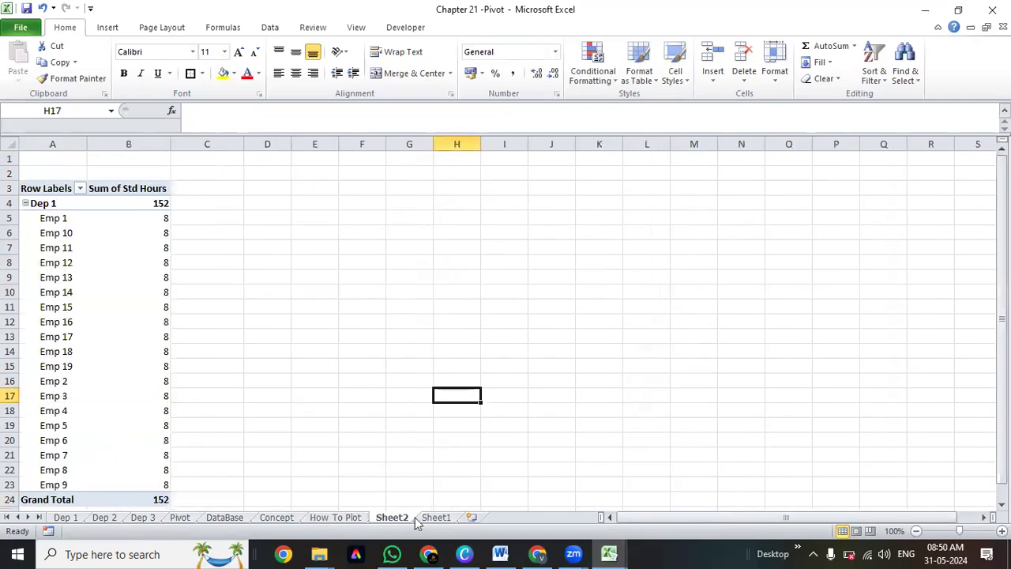
click(432, 518)
click(363, 399)
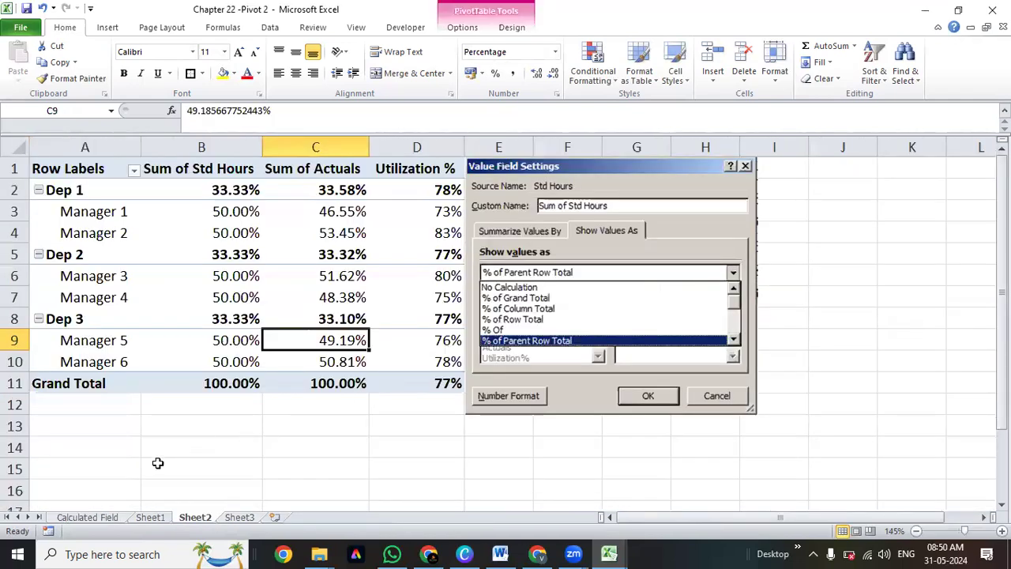
Examine the calculated field and Show Values As examples across all sheets of the Chapter 22 -Pivot 2 workbook.
click(104, 520)
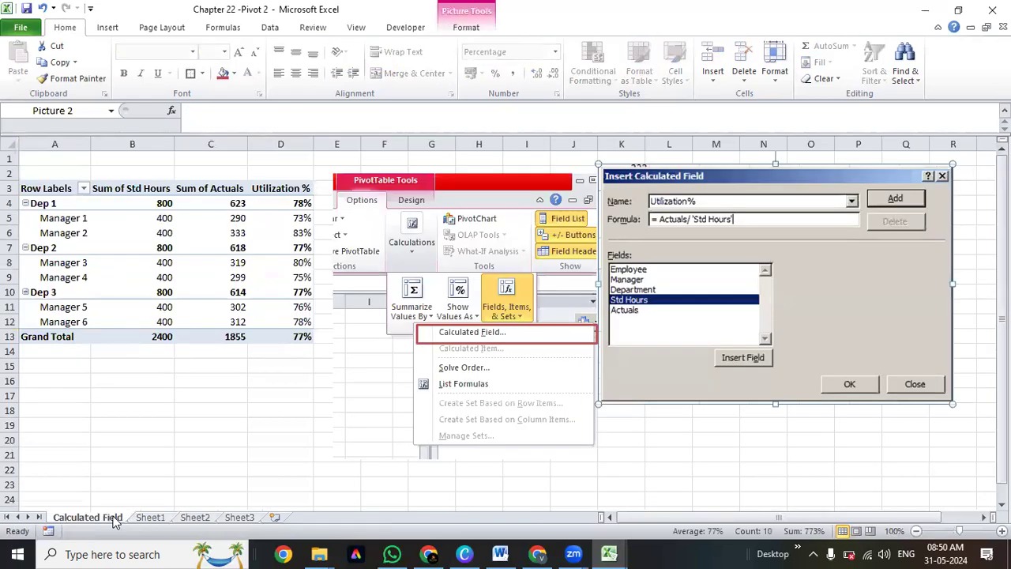
key(ctrl+Page_Down)
click(190, 517)
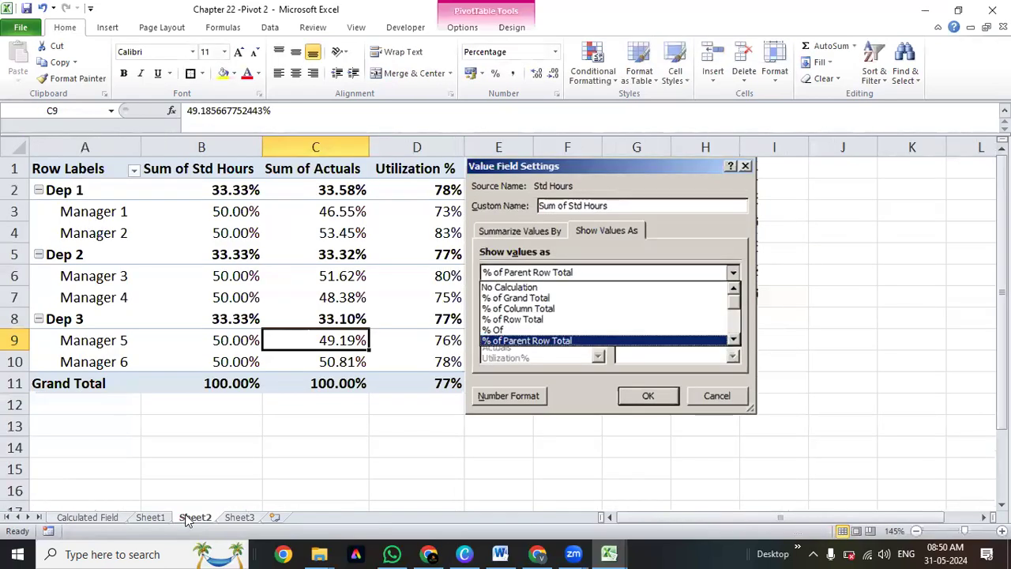
click(234, 518)
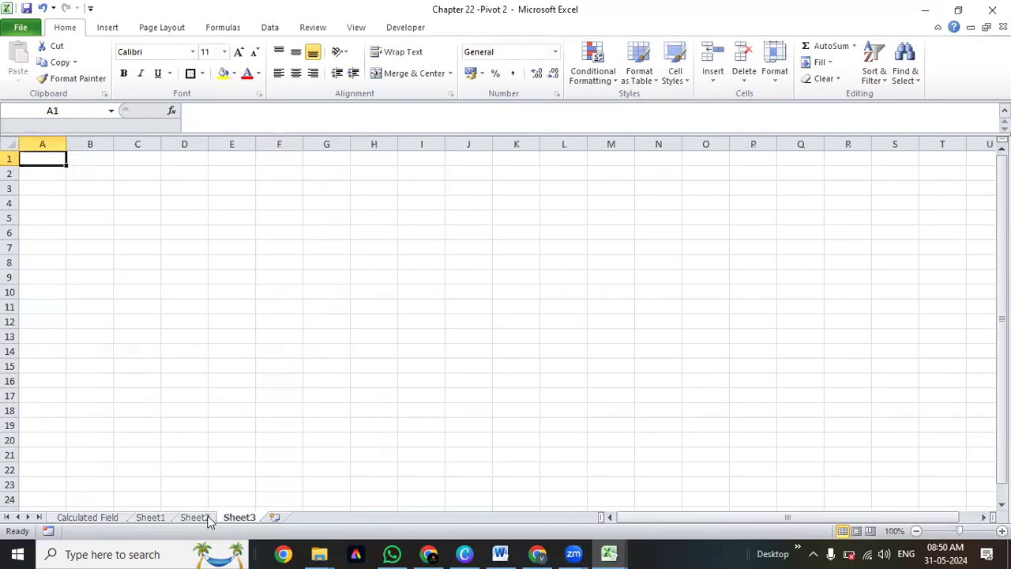
click(204, 518)
key(ctrl+Page_Up)
key(ctrl+Page_Up)
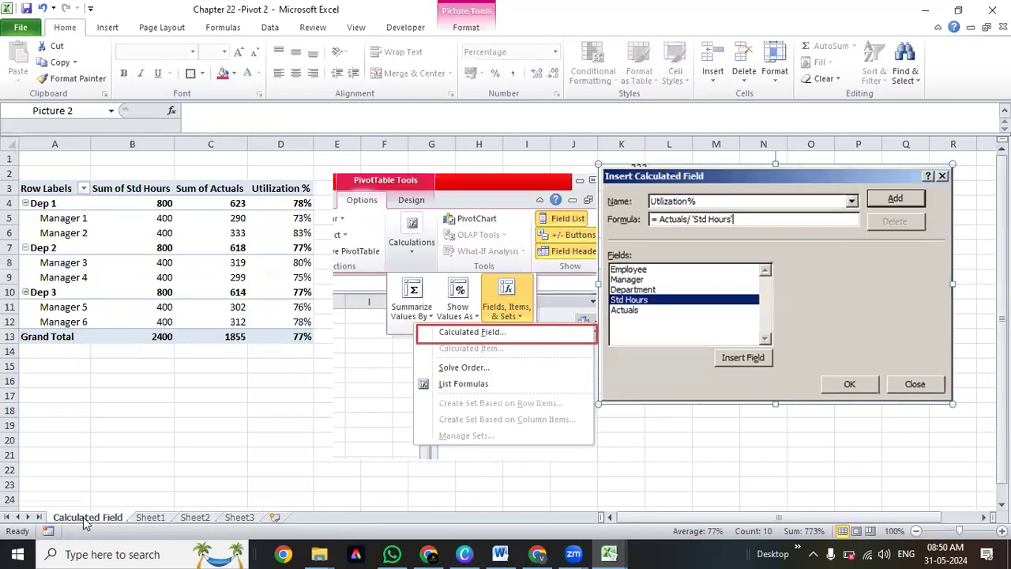
click(146, 517)
click(208, 515)
click(234, 517)
click(341, 423)
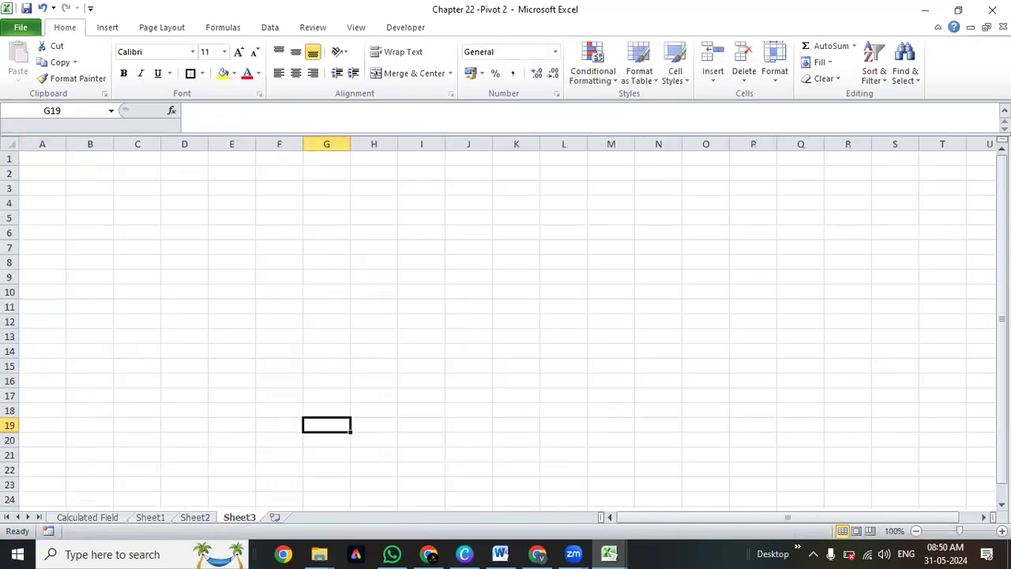
Close the Chapter 22 -Pivot 2 workbook without saving its changes.
click(991, 10)
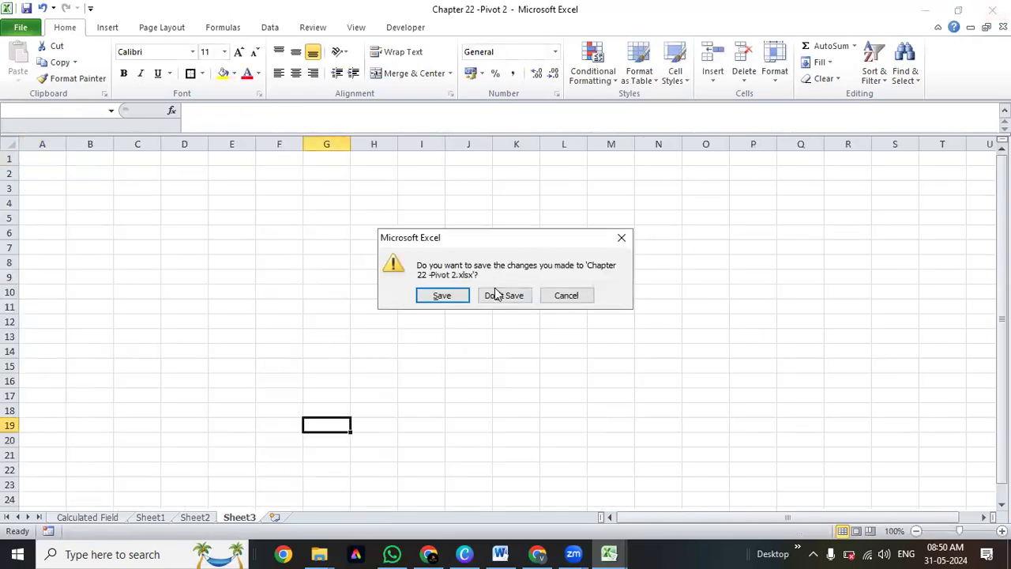
click(493, 289)
Select the lower pivot table from the Managers header through the Manager 6 row, excluding the grand total.
click(285, 398)
key(ctrl+Up)
key(ctrl+Left)
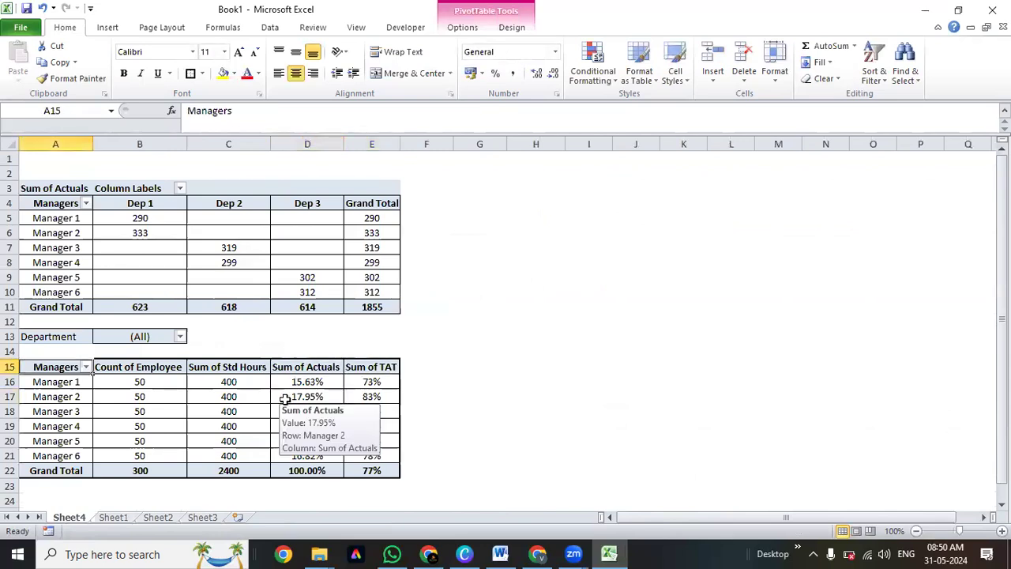
key(ctrl+shift+Right)
key(ctrl+shift+Down)
key(Left)
key(ctrl+shift+Right)
key(ctrl+shift+Down)
key(shift+Up)
Switch to File Explorer and look over the Pivot 3 Cache, Pivot 4 Dynamic Ranges and Pivot 5 Grouping files in the Basics Excel folder.
click(319, 554)
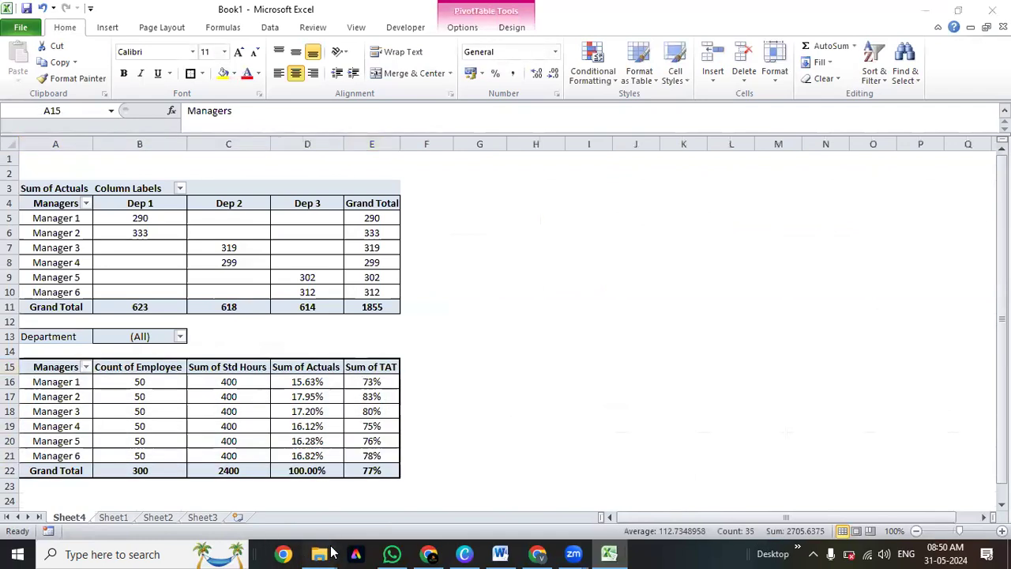
click(356, 476)
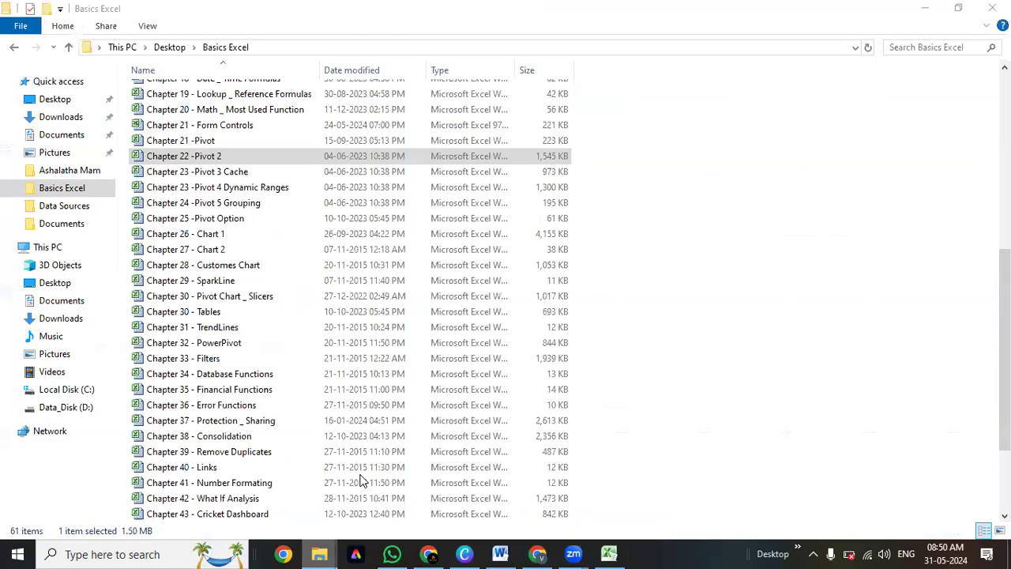
click(213, 175)
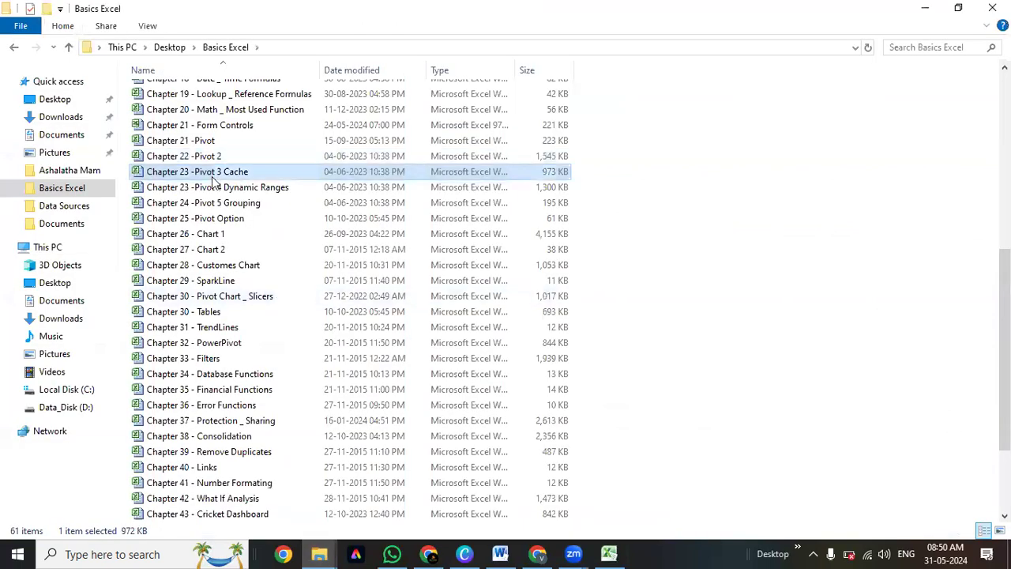
click(220, 189)
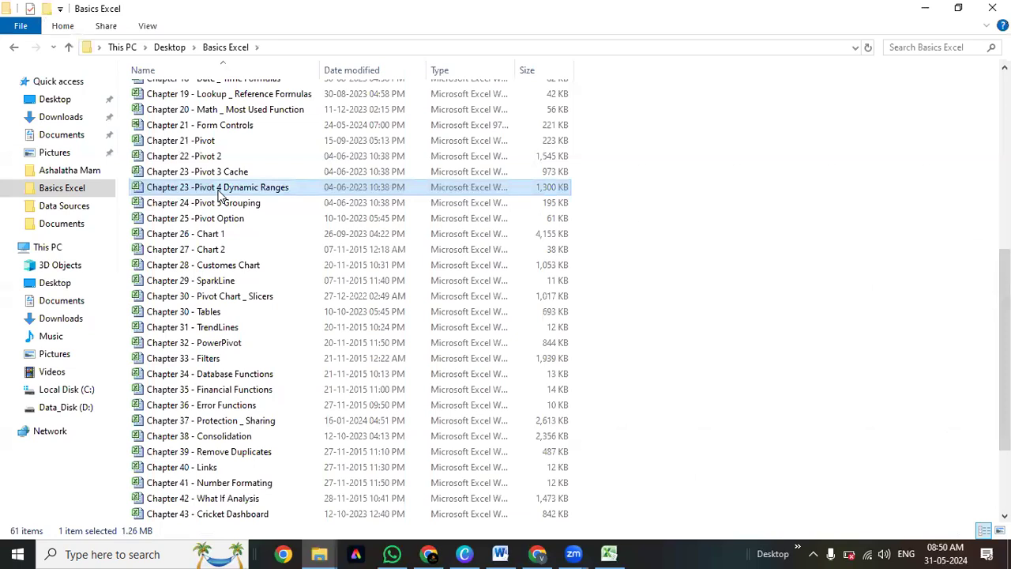
click(220, 205)
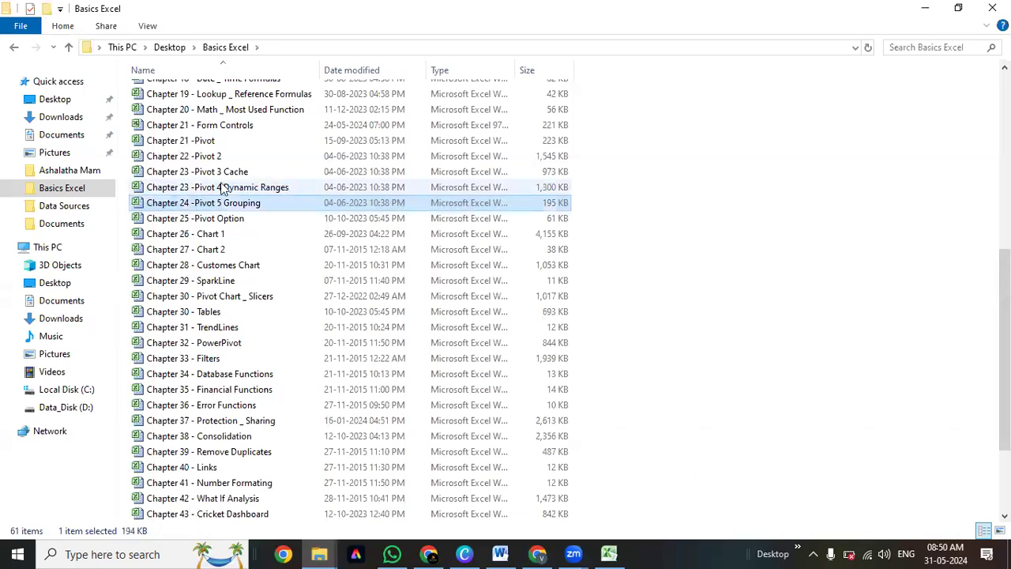
click(224, 188)
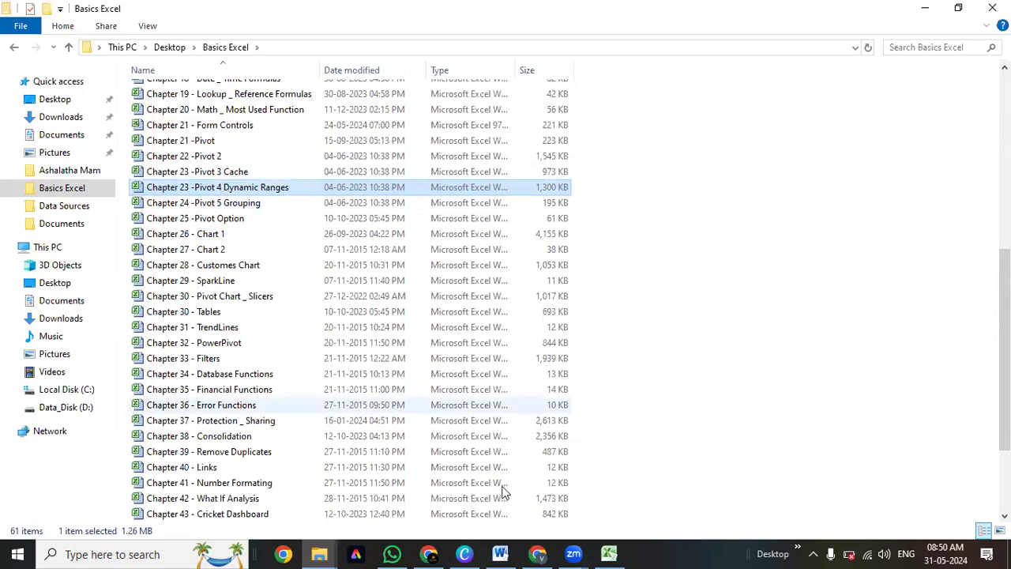
Return to Book1 in Excel and select the entire employee data table on Sheet1.
click(609, 554)
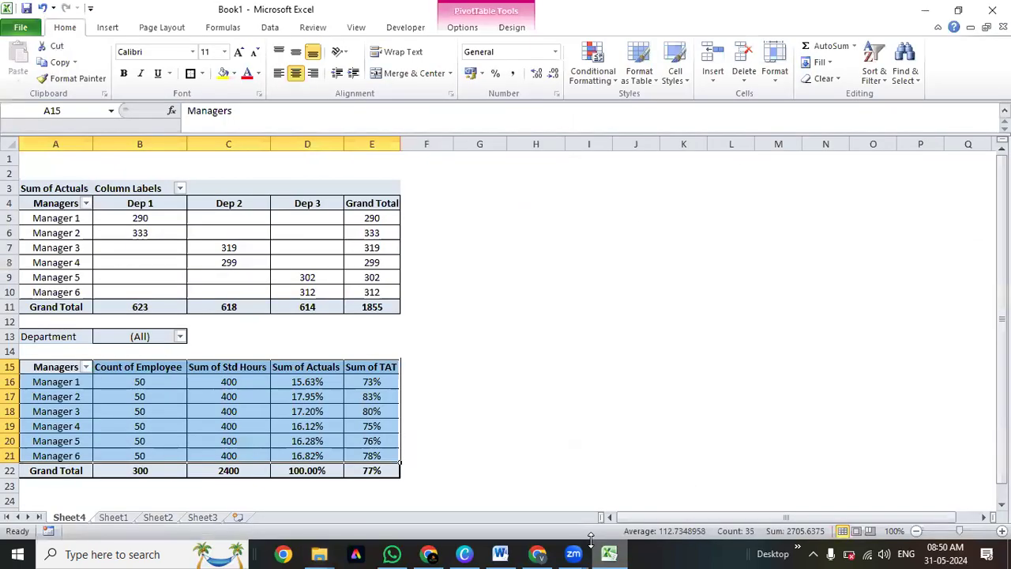
click(160, 517)
click(108, 517)
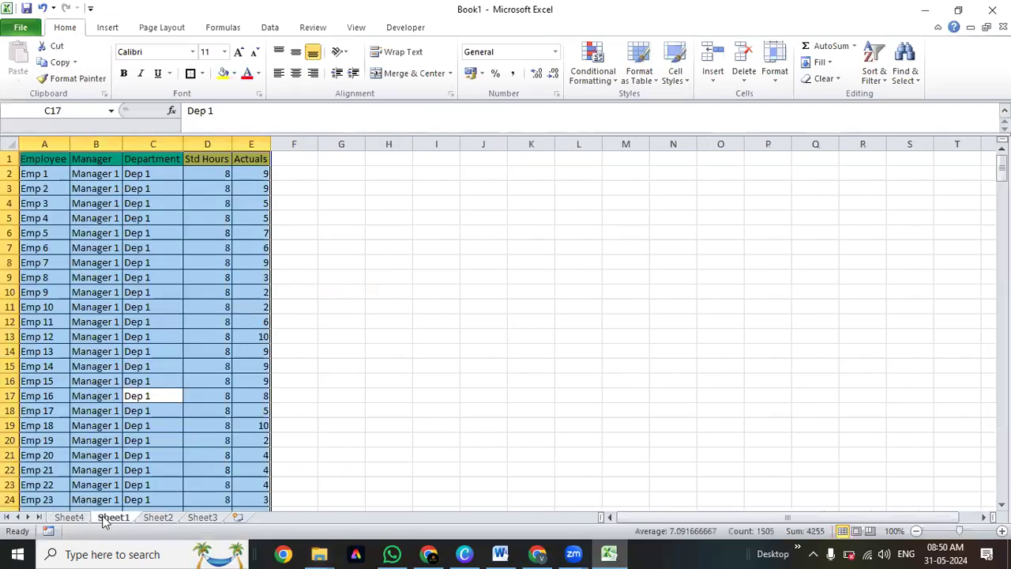
click(129, 231)
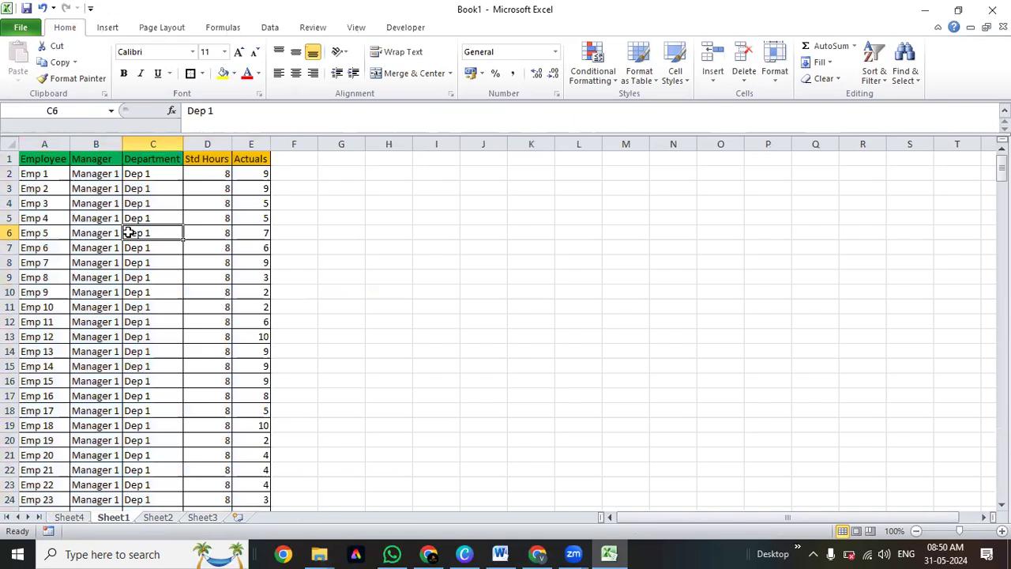
key(ctrl+a)
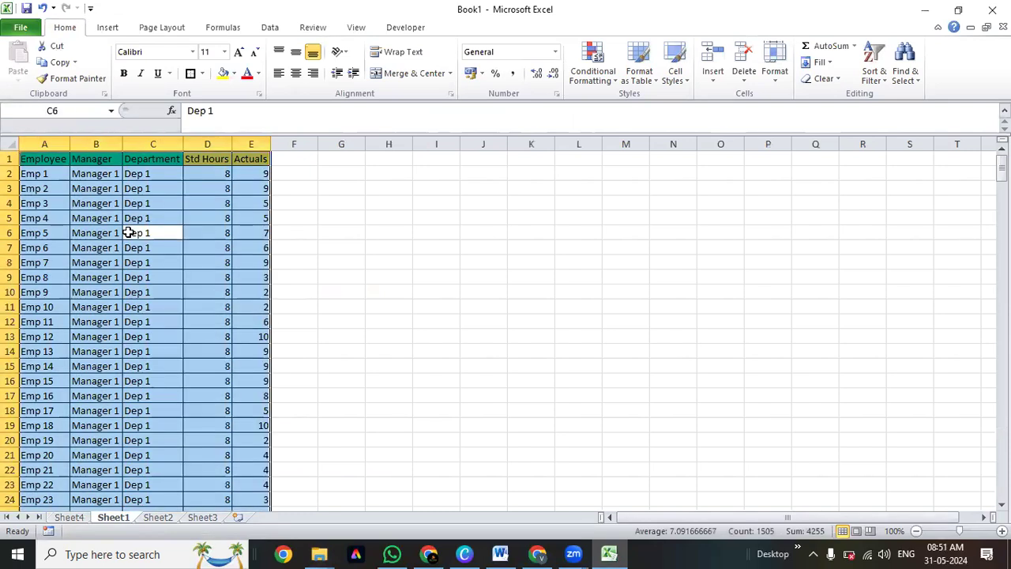
Define the workbook-scoped name EMPDATA for the selected range Sheet1!$A$1:$E$301 in the Name Manager.
key(alt)
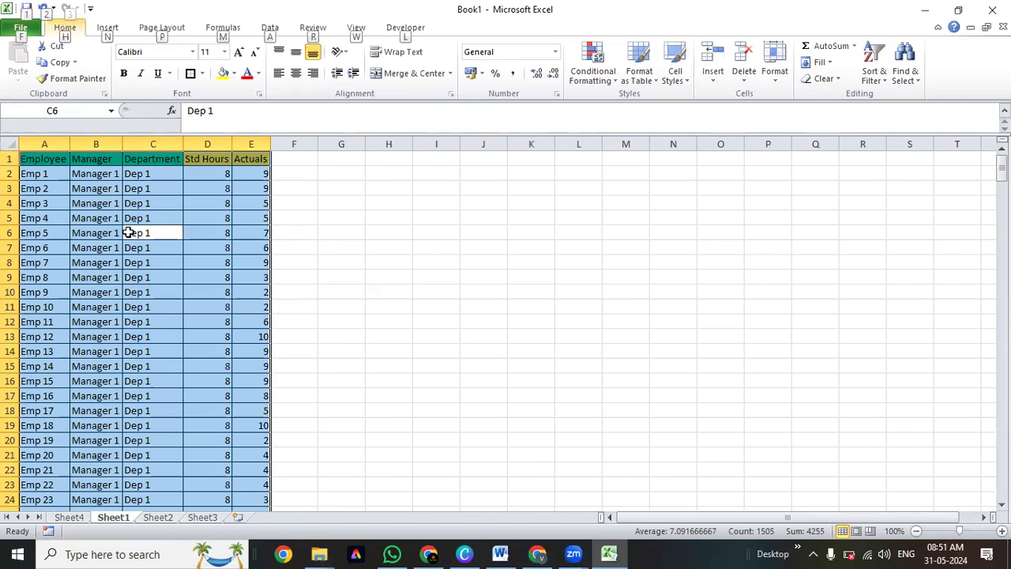
key(m)
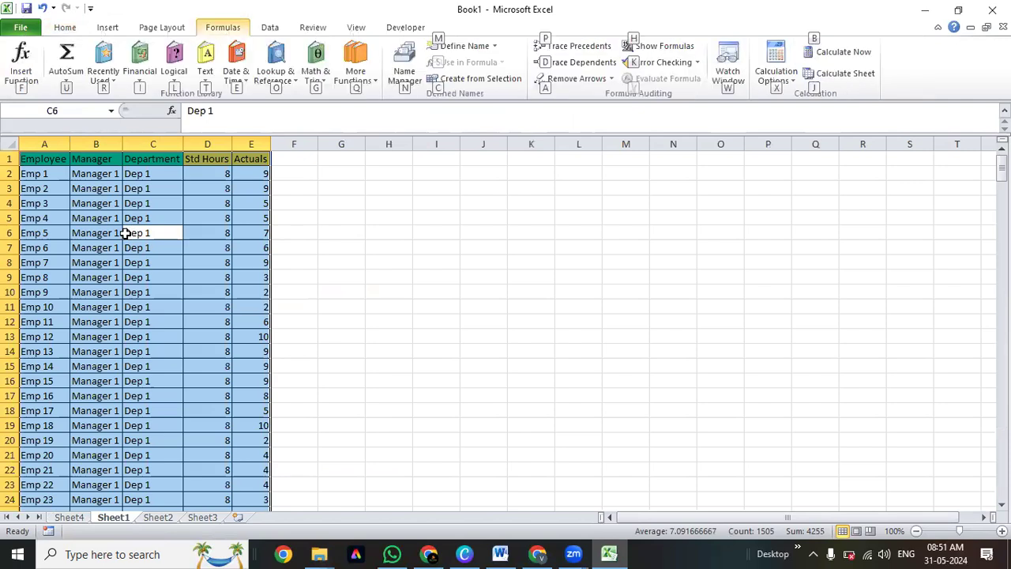
key(n)
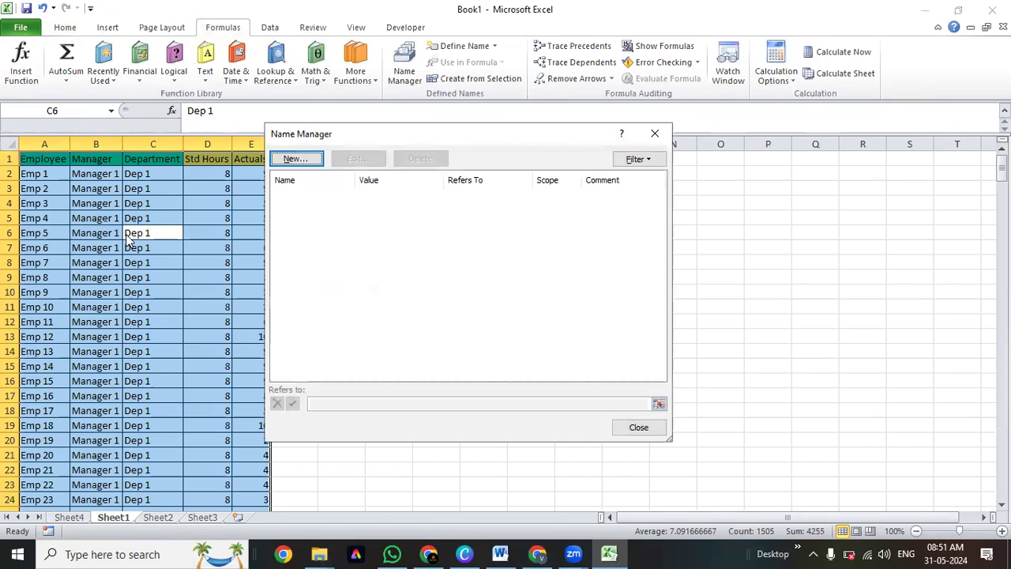
key(Return)
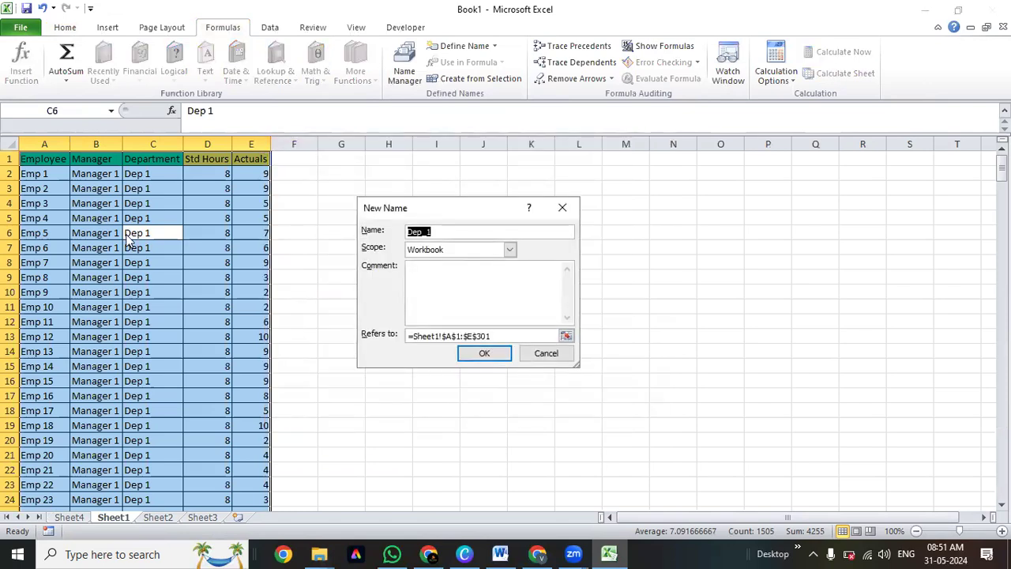
text(H)
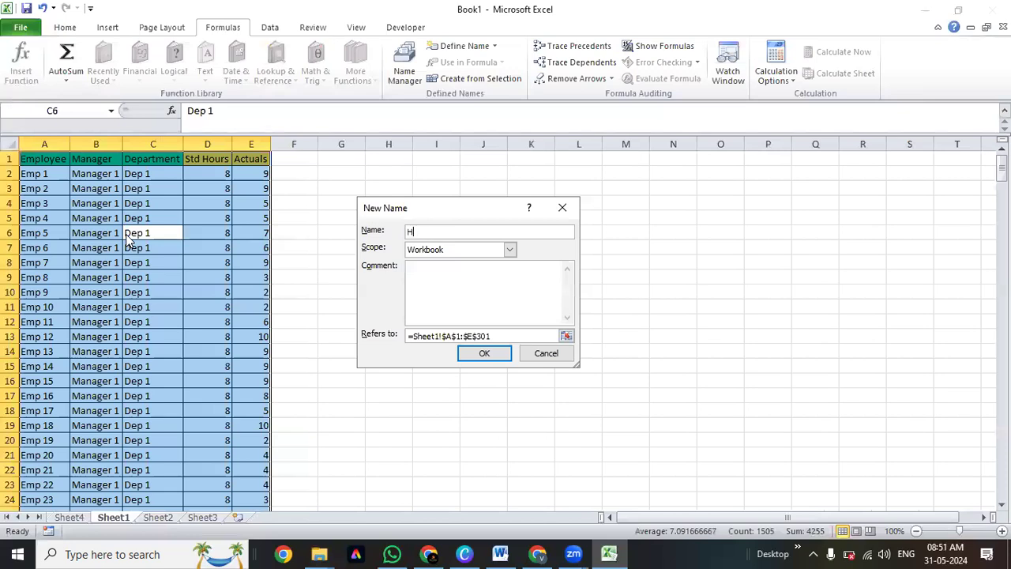
key(BackSpace)
text(EMPL)
text(DATA)
click(484, 354)
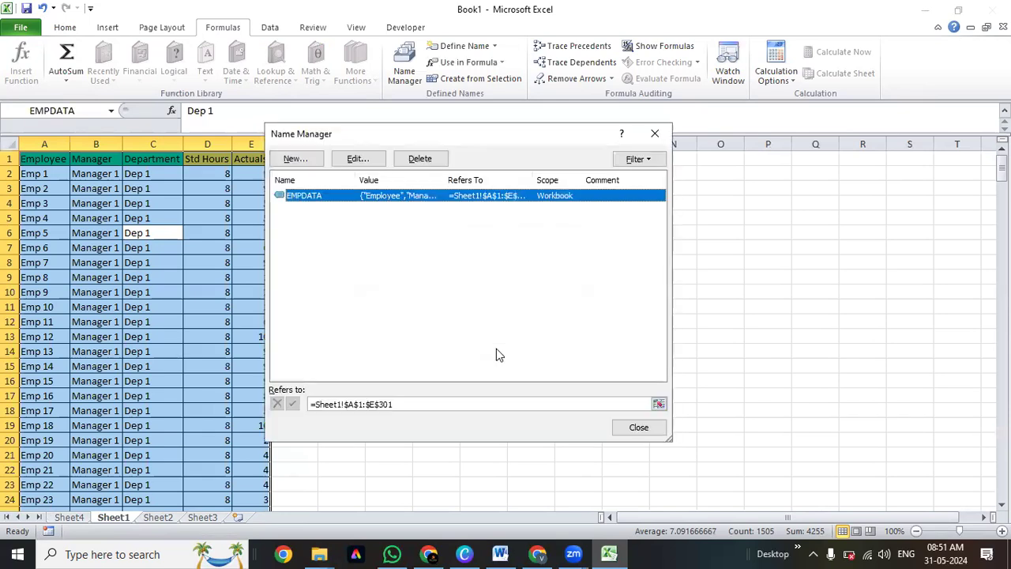
click(641, 427)
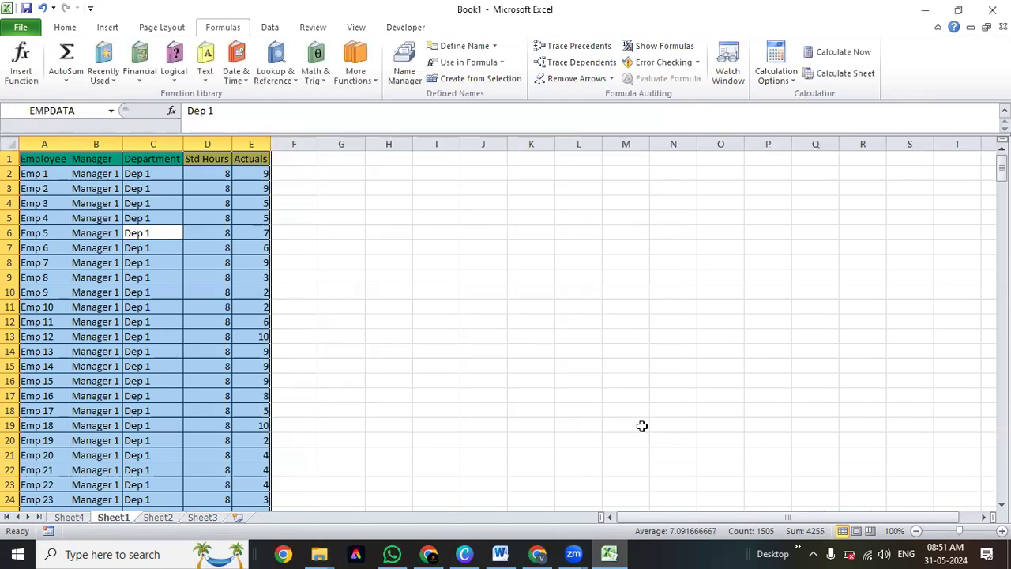
Go to Sheet4 and select the empty cell A25 beneath the lower pivot table.
click(76, 519)
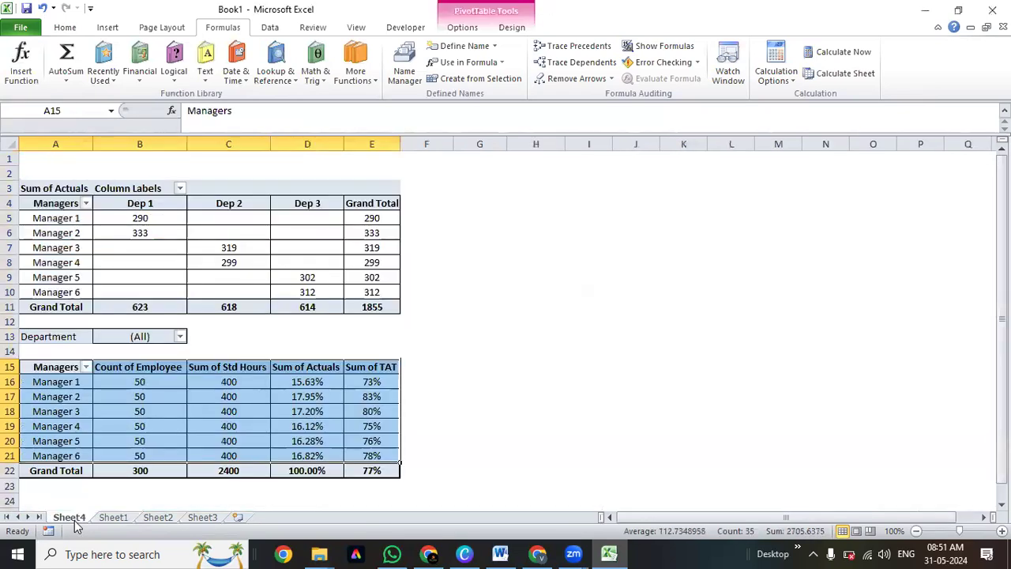
click(72, 495)
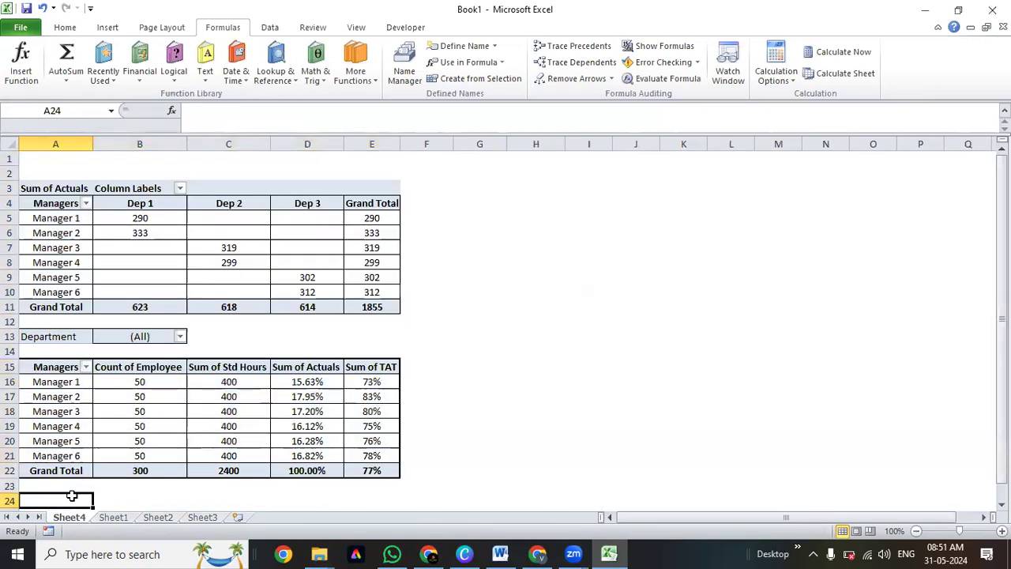
key(Down)
key(Down)
key(Down)
key(Down)
key(Down)
key(Down)
key(Down)
key(Down)
key(Down)
key(Down)
key(Down)
key(Down)
key(Down)
key(Up)
key(Up)
key(Up)
key(Up)
key(Up)
key(Up)
key(Up)
key(Up)
key(Up)
key(Up)
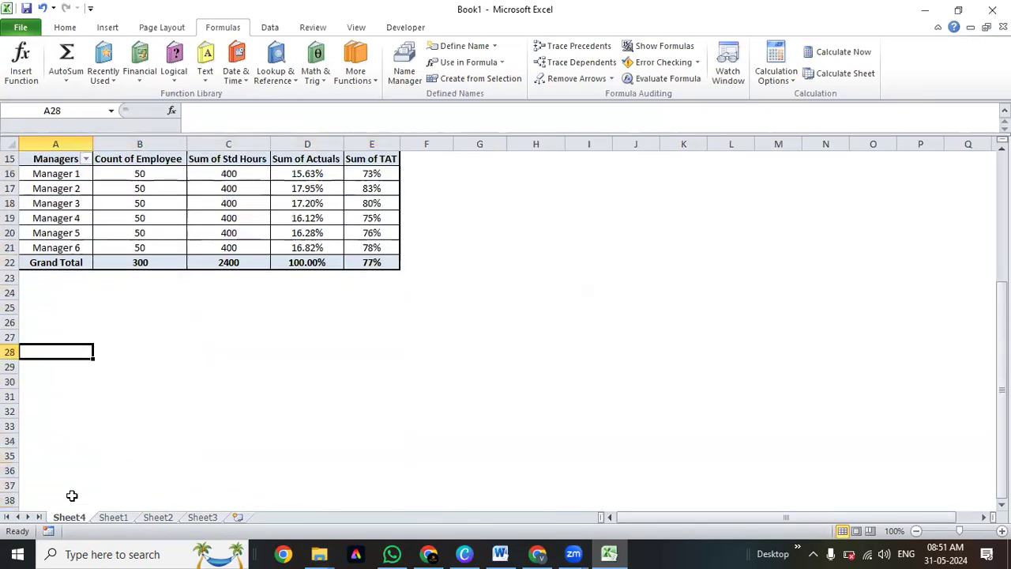
key(Up)
key(Up)
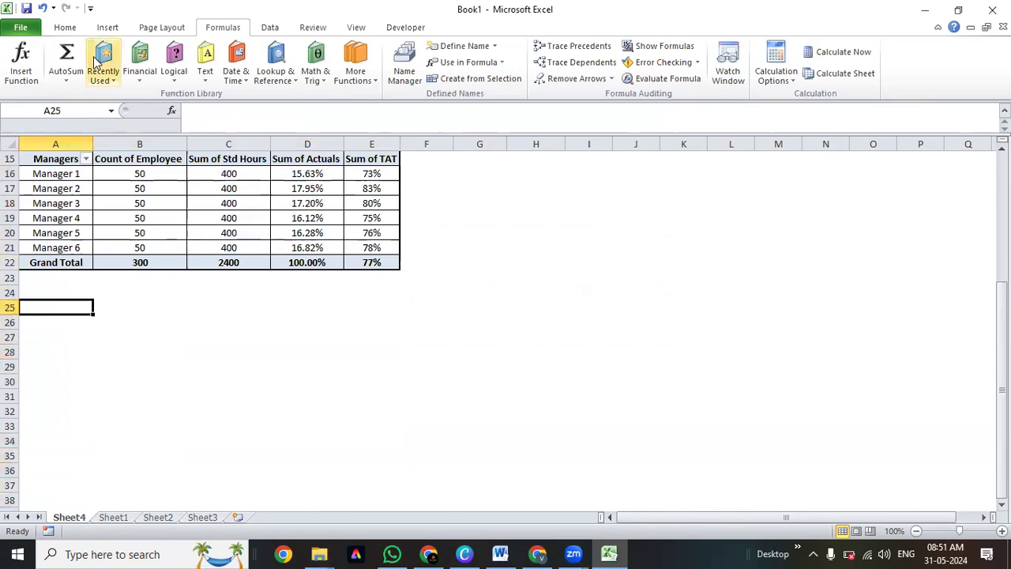
Start the PivotTable and PivotChart Wizard for a PivotTable from a Microsoft Excel list and proceed to its source range.
click(68, 27)
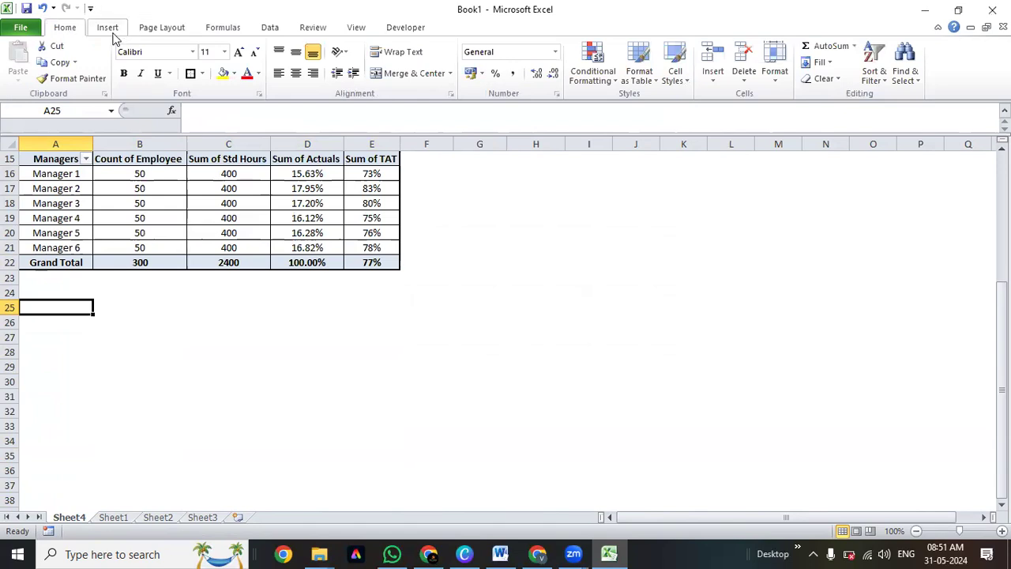
key(alt+d)
key(p)
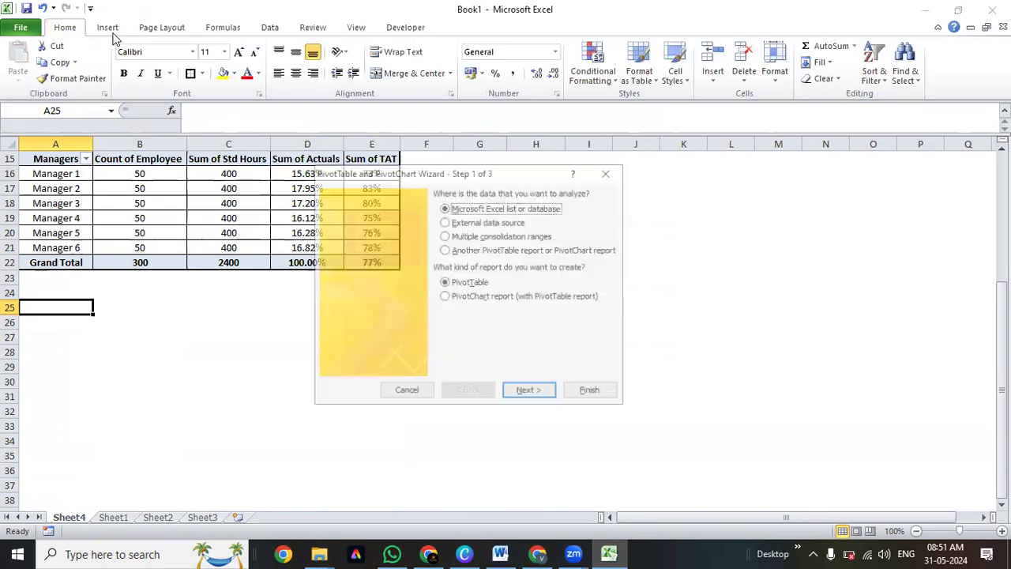
key(f)
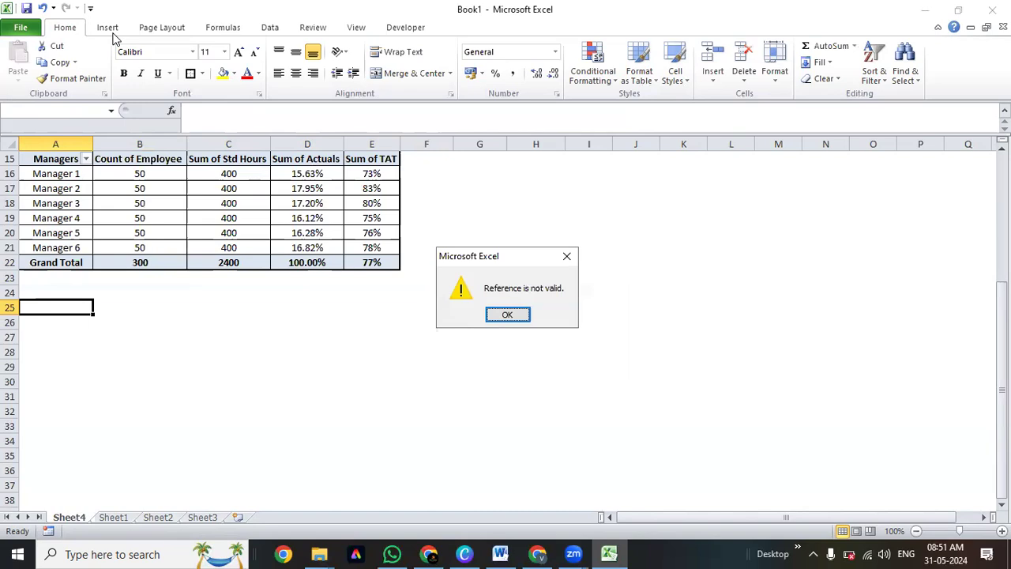
key(Return)
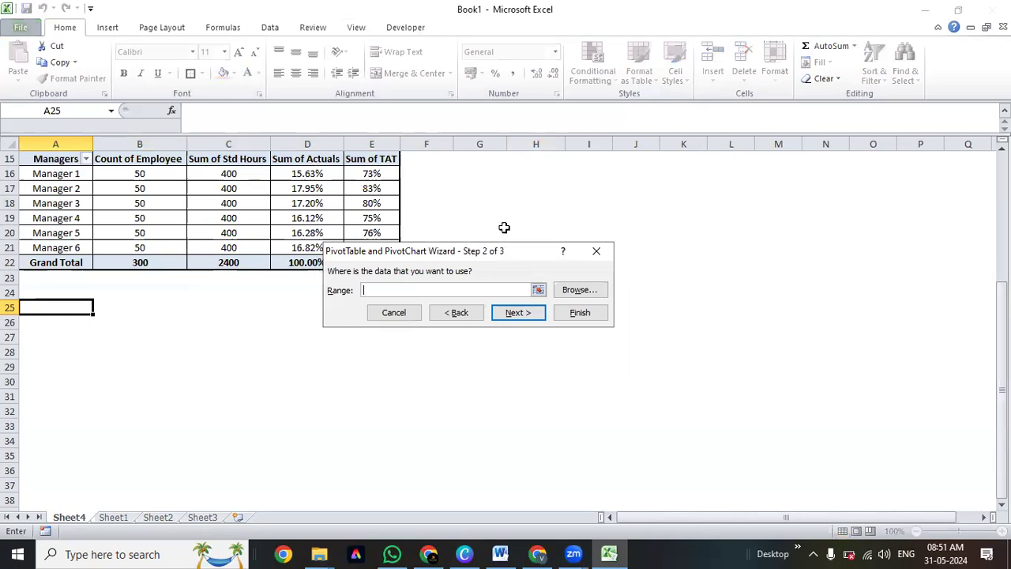
Set the wizard's source range to =EMPDATA and create the PivotTable on the existing worksheet at cell A25.
text(=)
text(EMPt)
text(able)
key(BackSpace)
key(BackSpace)
key(BackSpace)
key(BackSpace)
key(BackSpace)
text(Da)
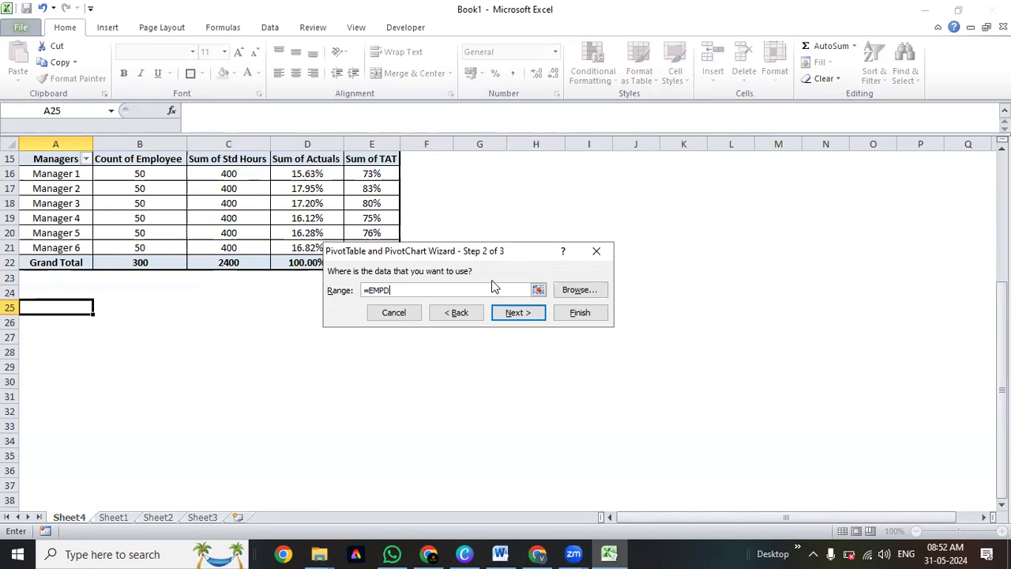
key(BackSpace)
key(BackSpace)
text(DT)
key(BackSpace)
text(ATA)
key(Return)
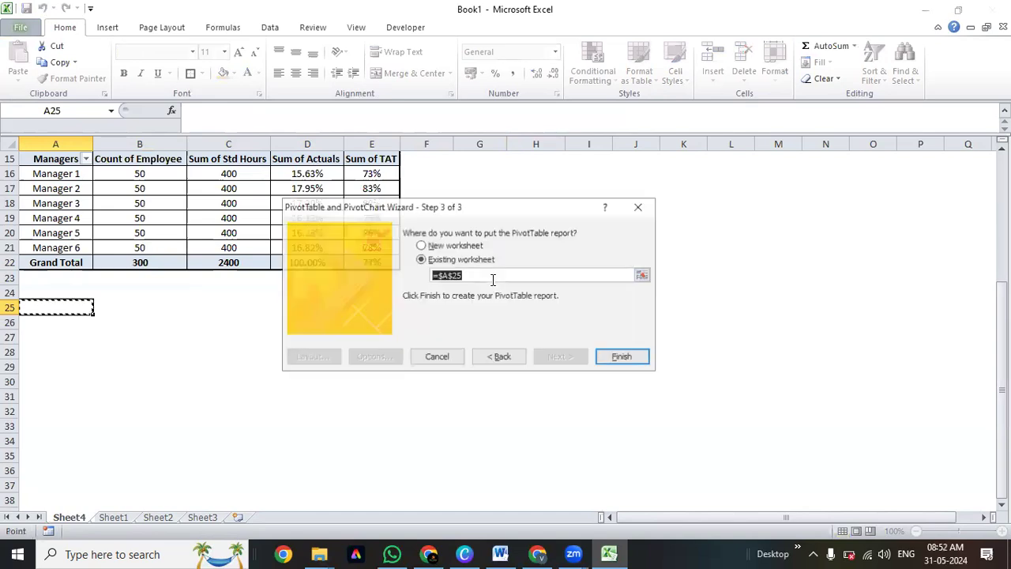
click(622, 358)
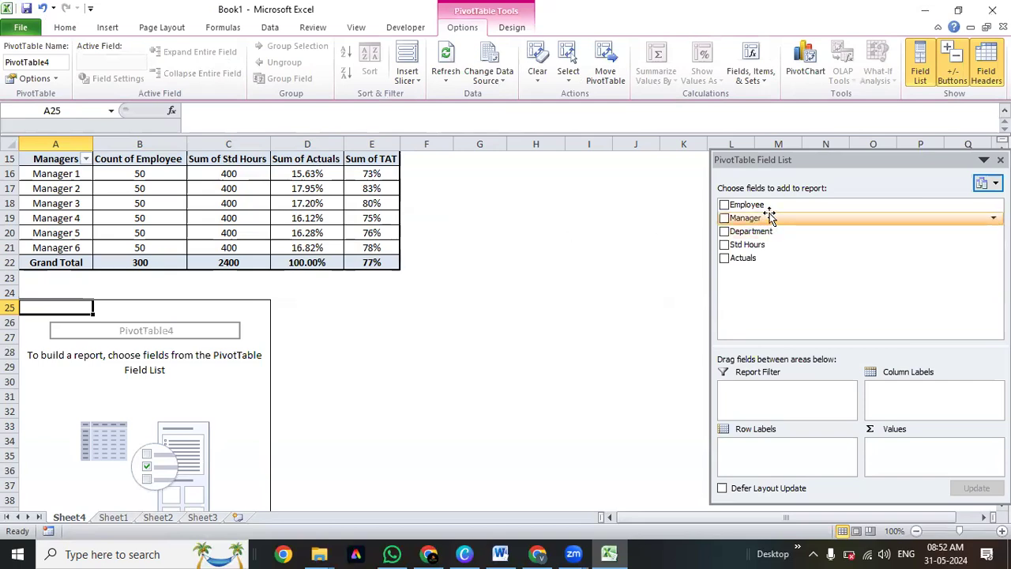
Try Employee as the row label of the new pivot table, and remove the field again.
drag(764, 200, 786, 466)
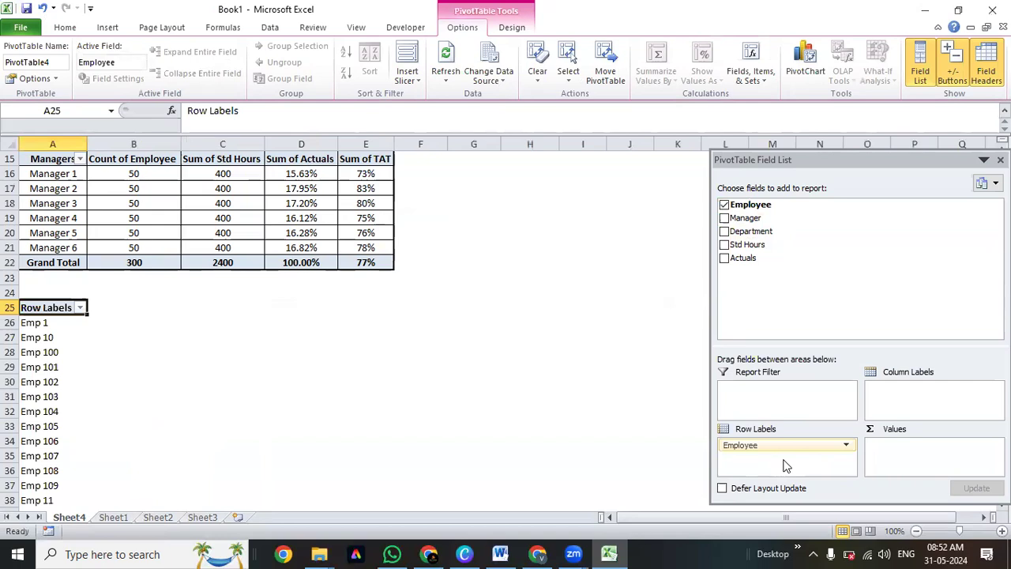
drag(780, 444, 803, 287)
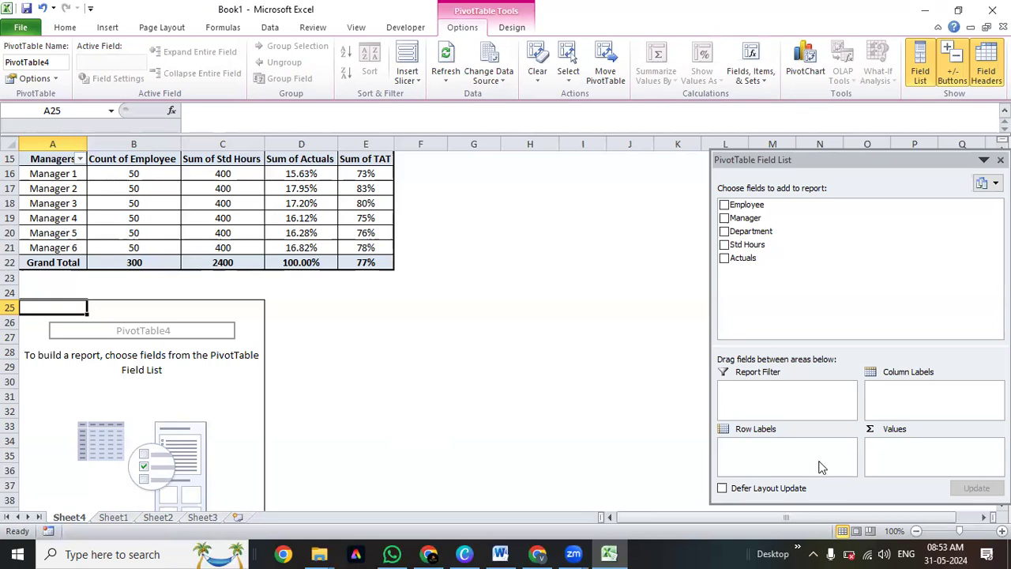
click(862, 308)
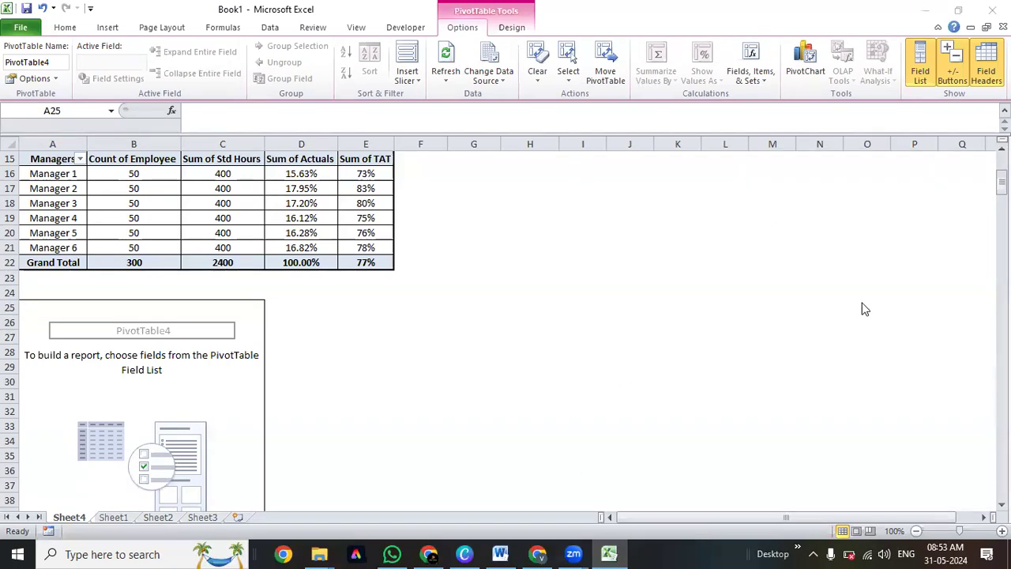